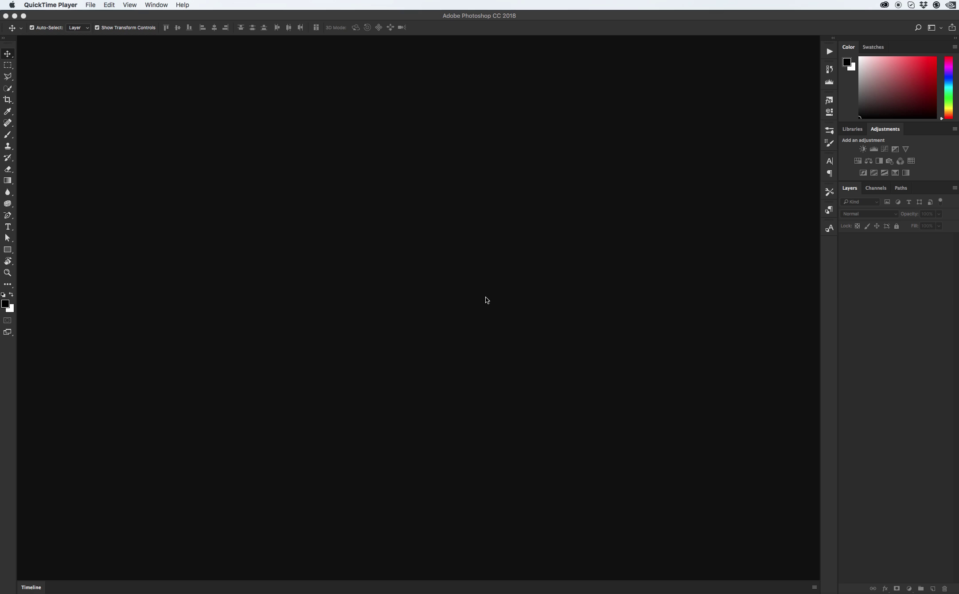
Quick Look the test-2 and test-3 static images and animated GIFs in the preview folder
{"action": "key", "text": "super+Tab"}
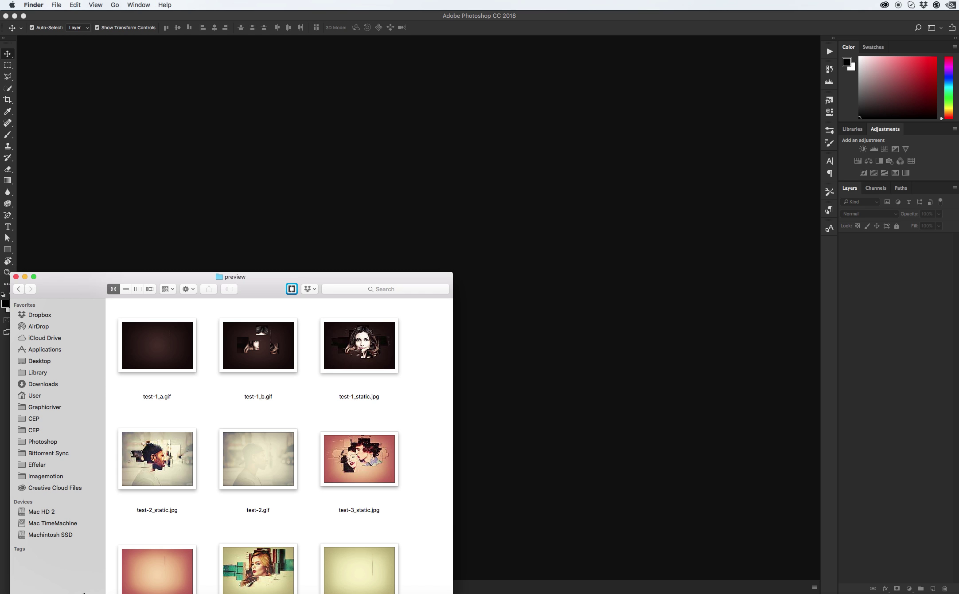
{"action": "left_click_drag", "start_coordinate": [255, 291], "coordinate": [291, 275]}
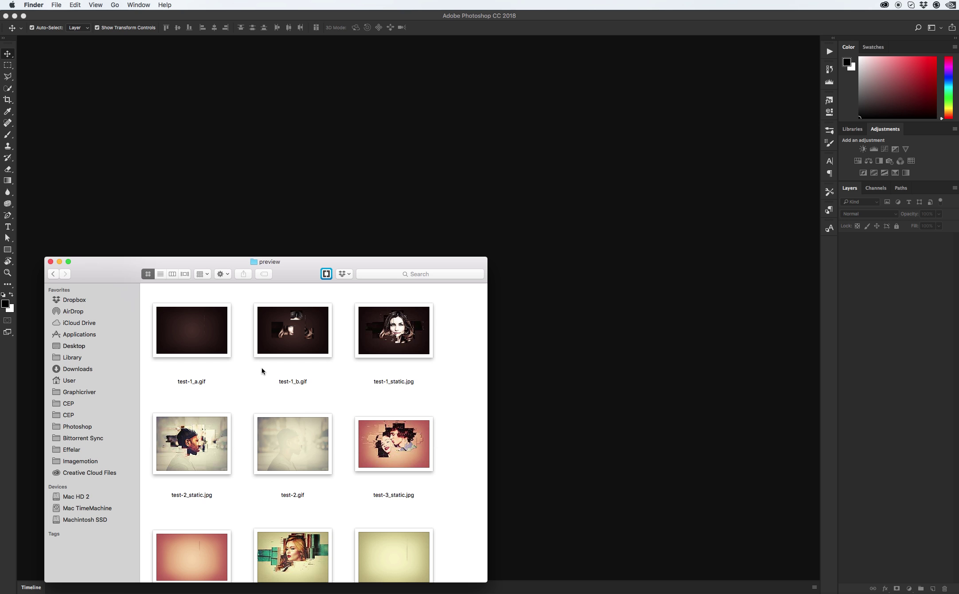
{"action": "left_click", "coordinate": [207, 453]}
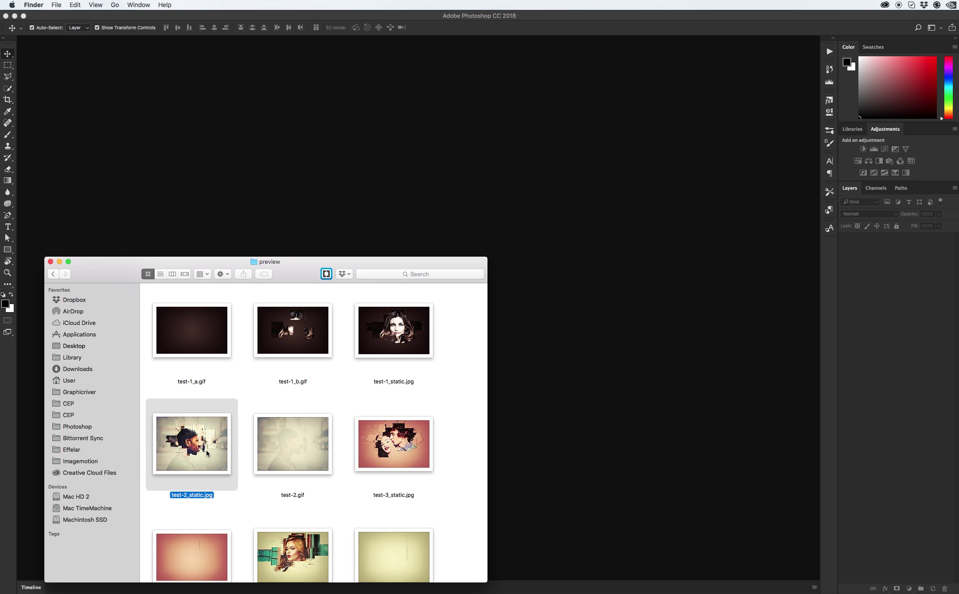
{"action": "key", "text": "space"}
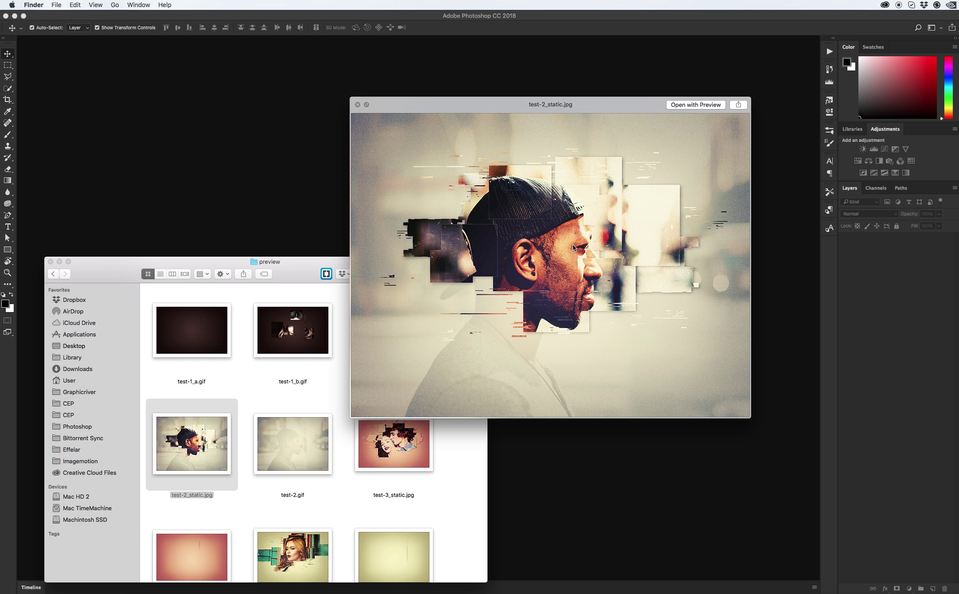
{"action": "left_click", "coordinate": [306, 430]}
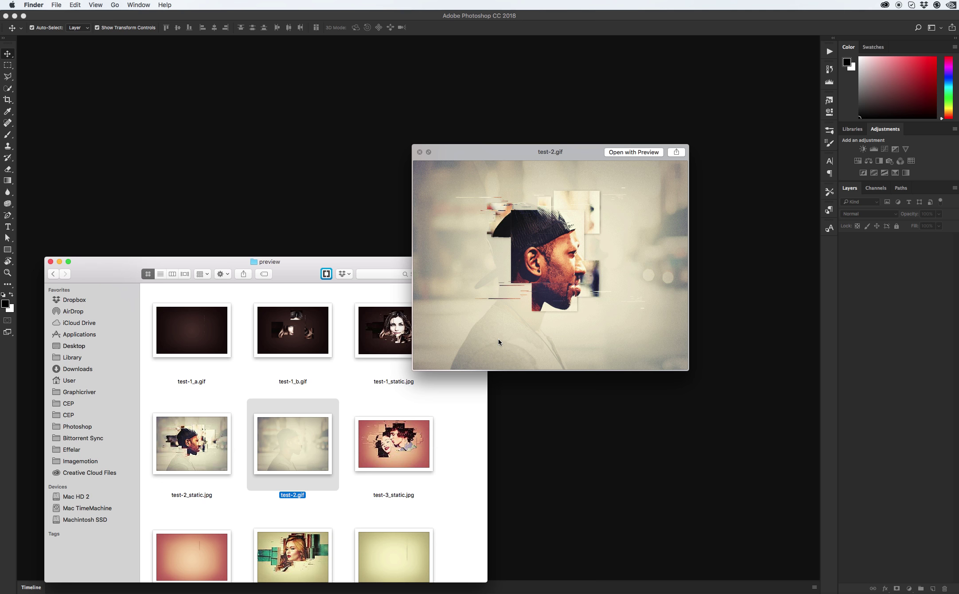
{"action": "left_click", "coordinate": [360, 454]}
{"action": "scroll", "coordinate": [311, 411], "scroll_direction": "down", "scroll_amount": 5}
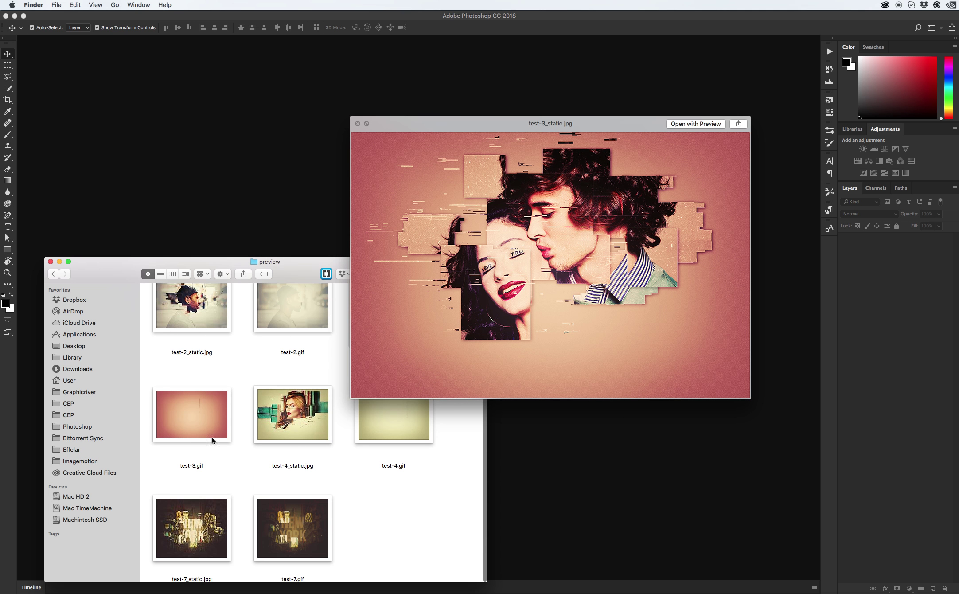
{"action": "left_click", "coordinate": [196, 418]}
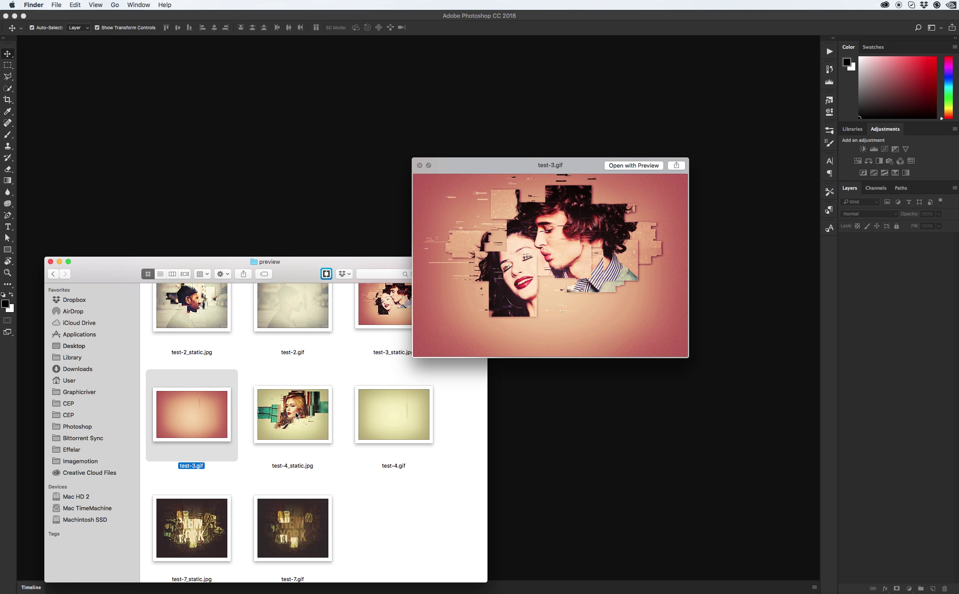
{"action": "left_click", "coordinate": [412, 405]}
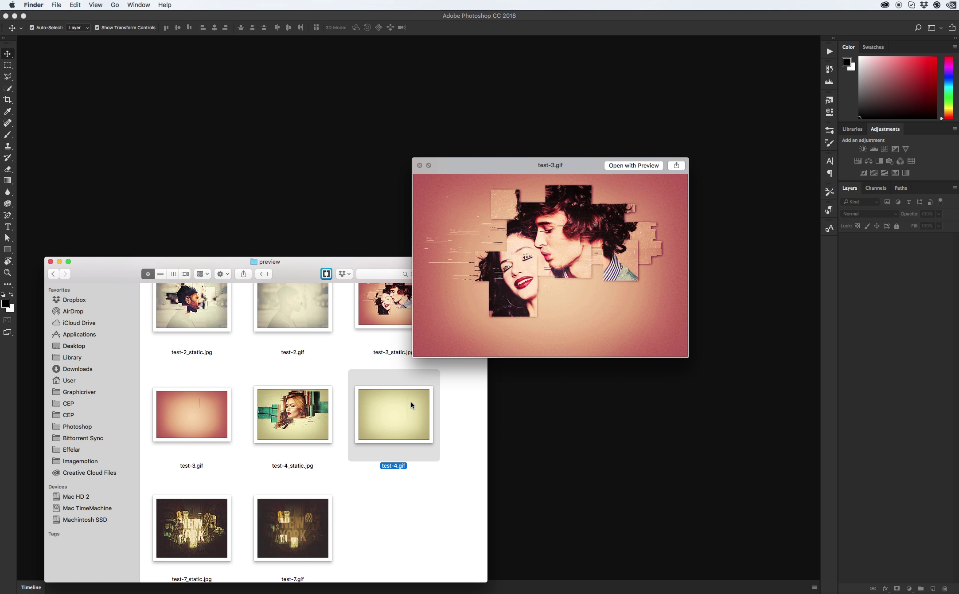
Preview the test-7 and test-1_a samples, then open the !Base resource folder
{"action": "left_click", "coordinate": [210, 526]}
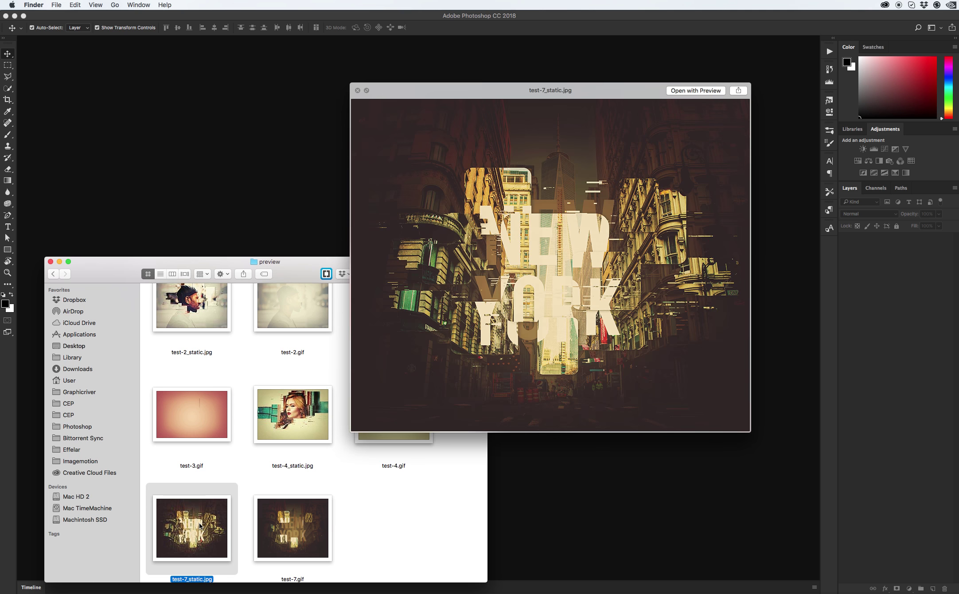
{"action": "left_click", "coordinate": [281, 526]}
{"action": "scroll", "coordinate": [265, 368], "scroll_direction": "up", "scroll_amount": 5}
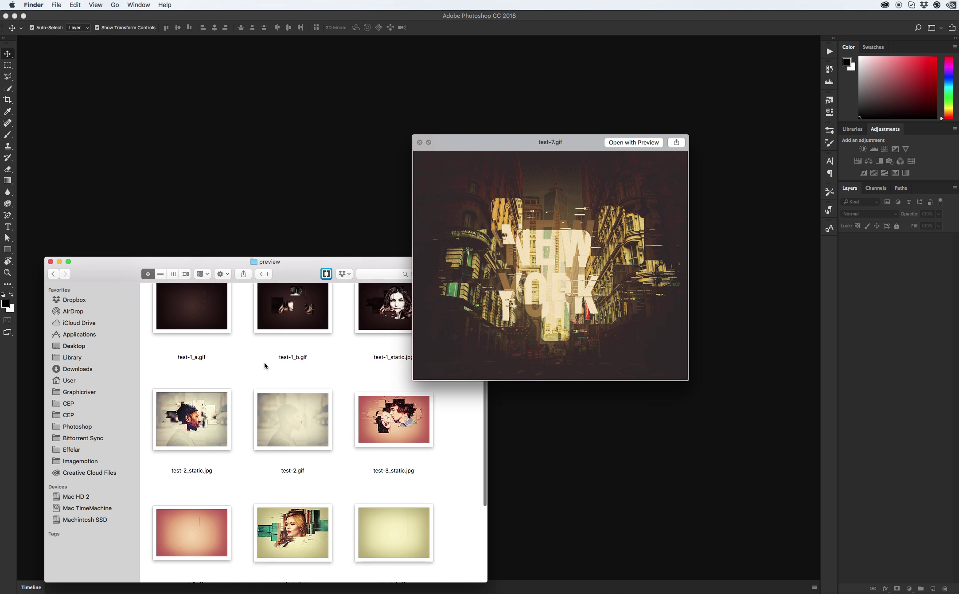
{"action": "scroll", "coordinate": [265, 363], "scroll_direction": "up", "scroll_amount": 2}
{"action": "left_click", "coordinate": [207, 341]}
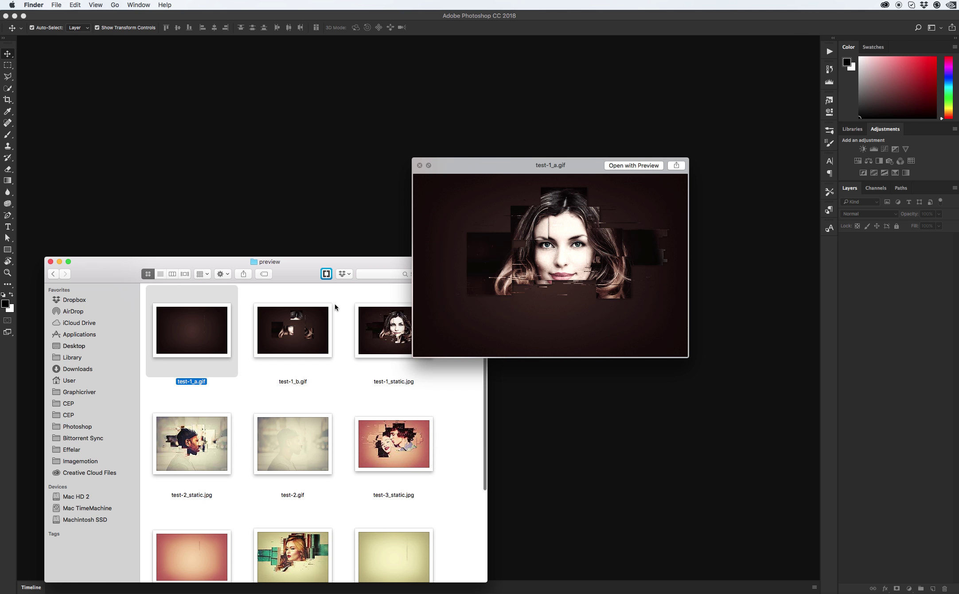
{"action": "key", "text": "space"}
{"action": "left_click", "coordinate": [53, 274]}
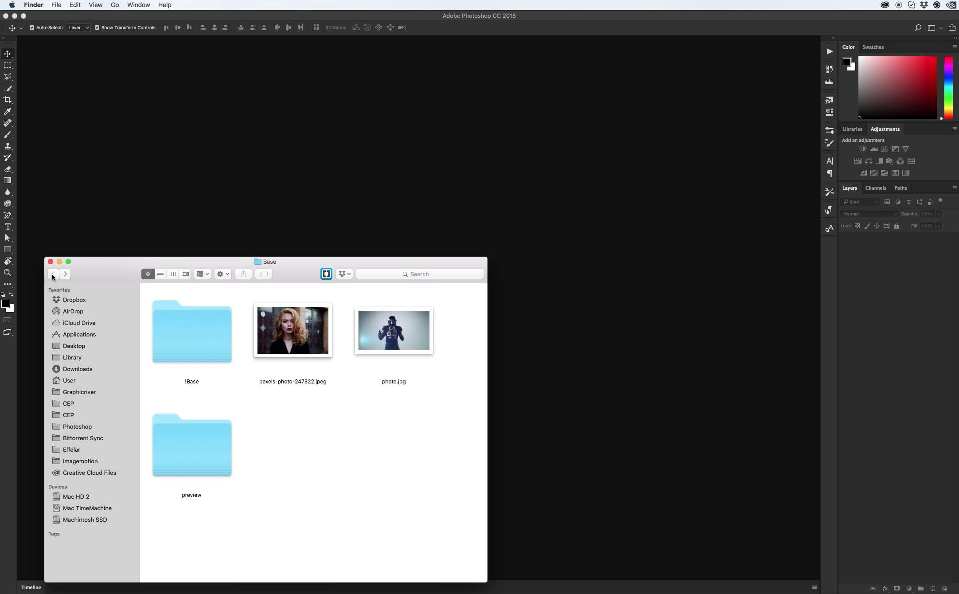
{"action": "double_click", "coordinate": [191, 325]}
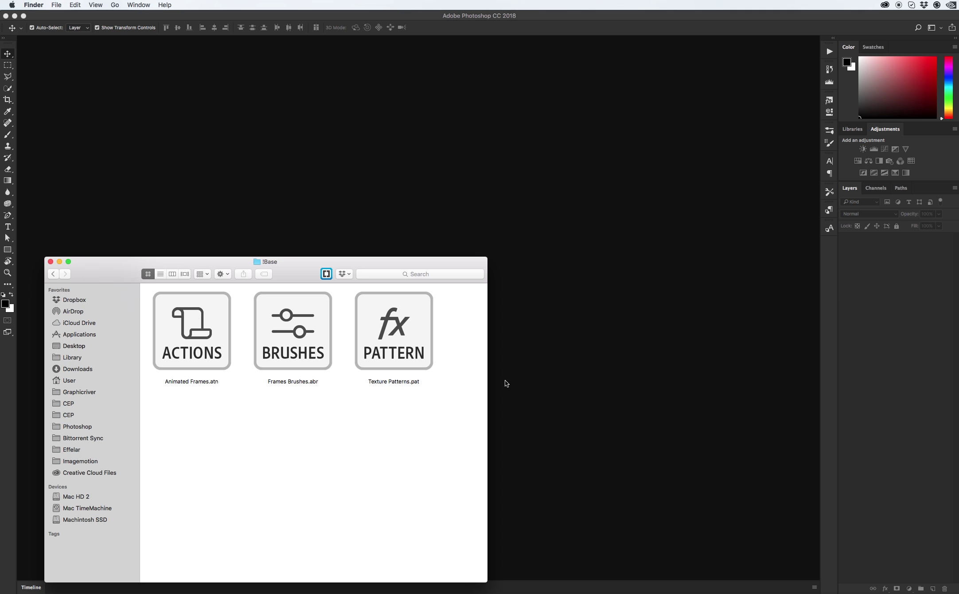
Bring Photoshop forward and show the Actions panel, checking the Window menu
{"action": "left_click", "coordinate": [555, 303]}
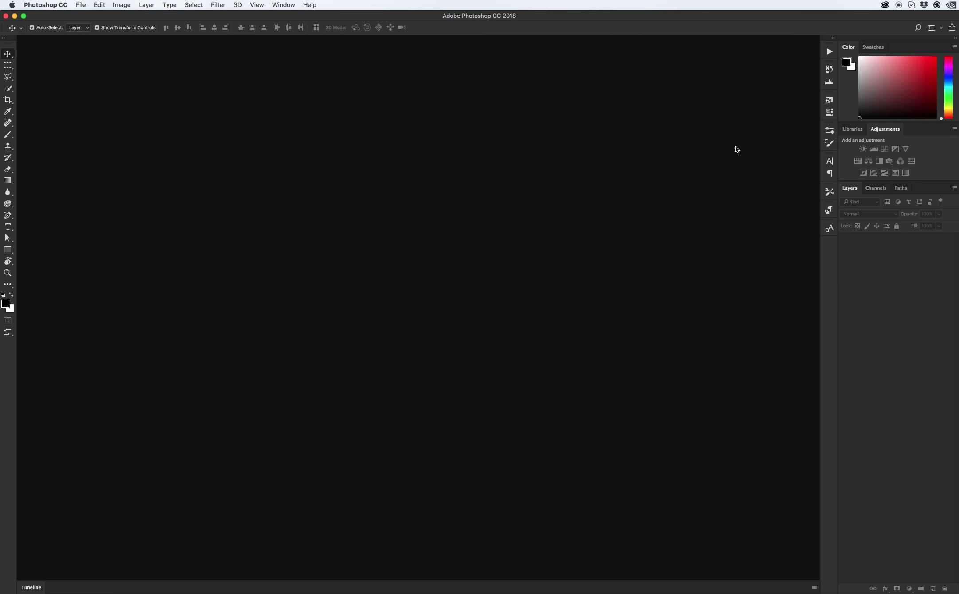
{"action": "left_click", "coordinate": [830, 51]}
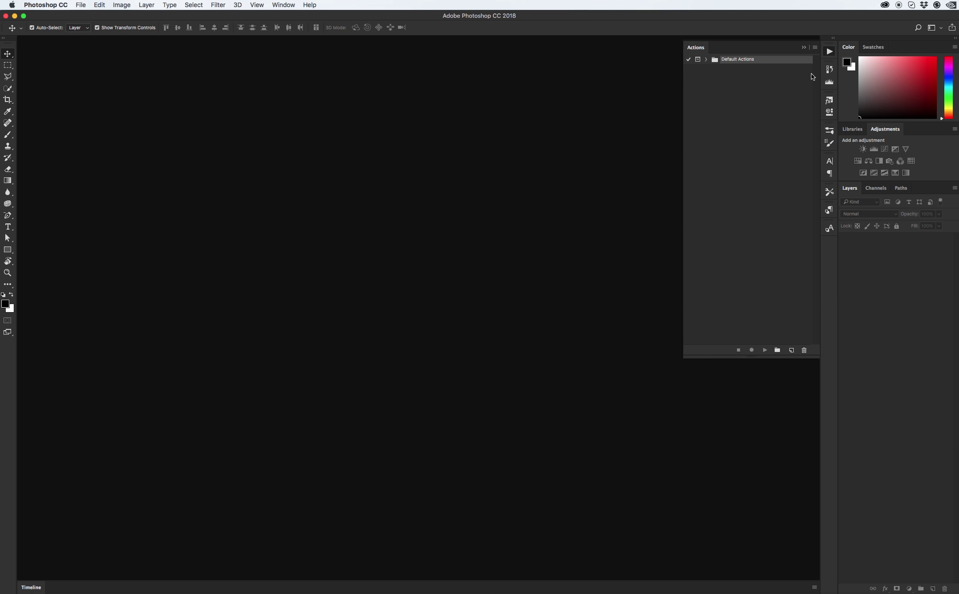
{"action": "left_click", "coordinate": [287, 6]}
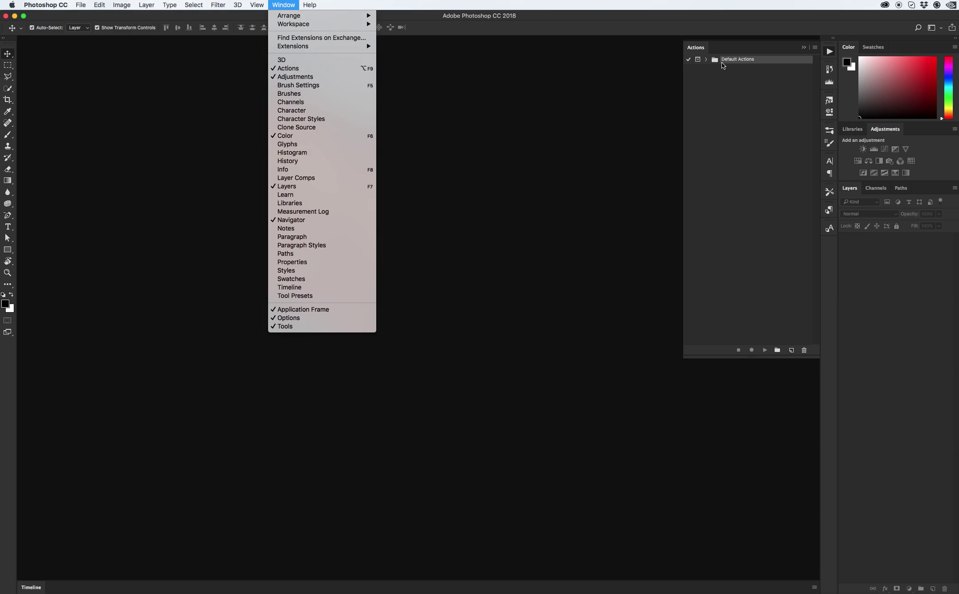
{"action": "left_click", "coordinate": [610, 128]}
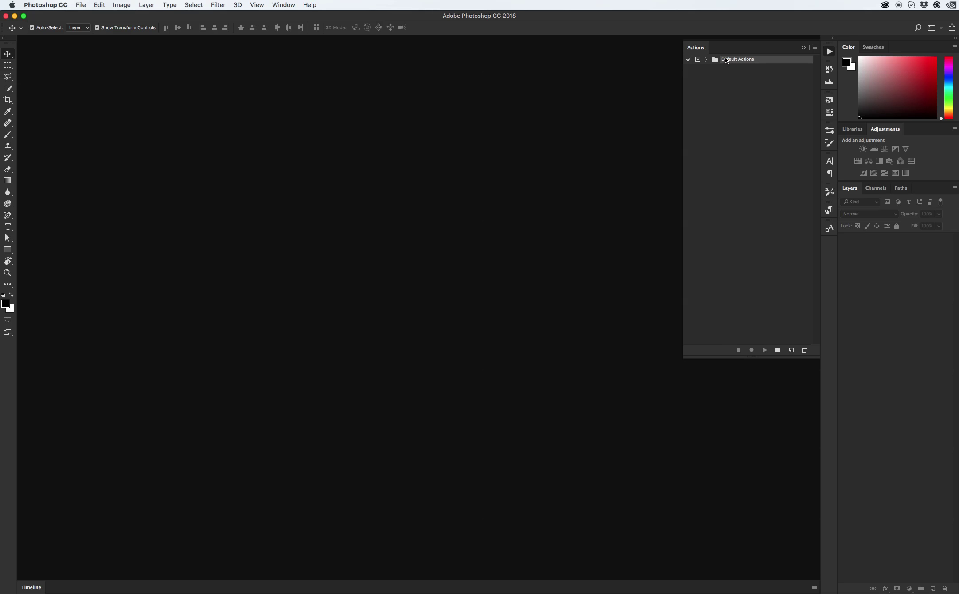
Load Animated Frames.atn into the Actions panel and expand the set
{"action": "left_click", "coordinate": [816, 47]}
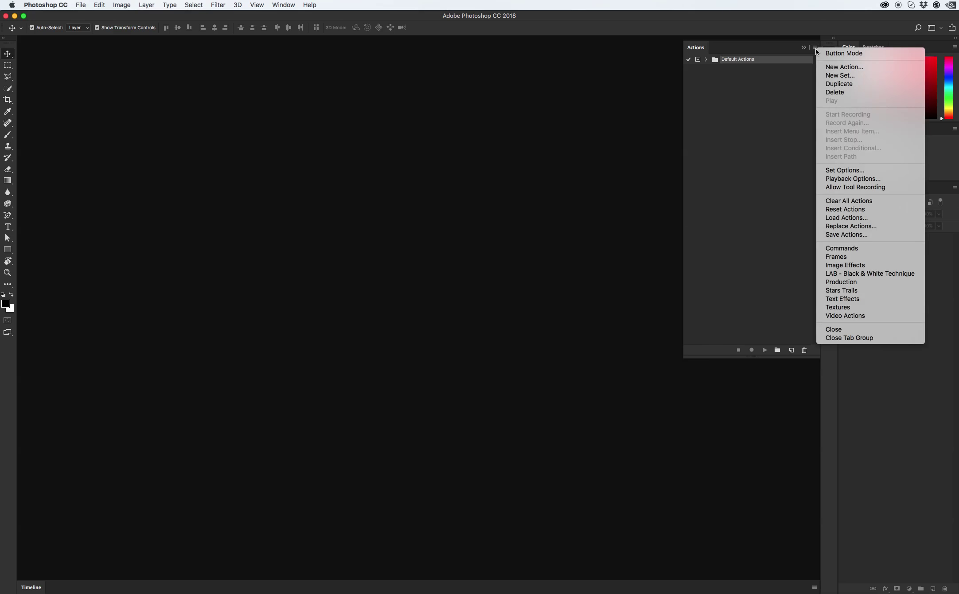
{"action": "left_click", "coordinate": [847, 217]}
{"action": "left_click", "coordinate": [498, 155]}
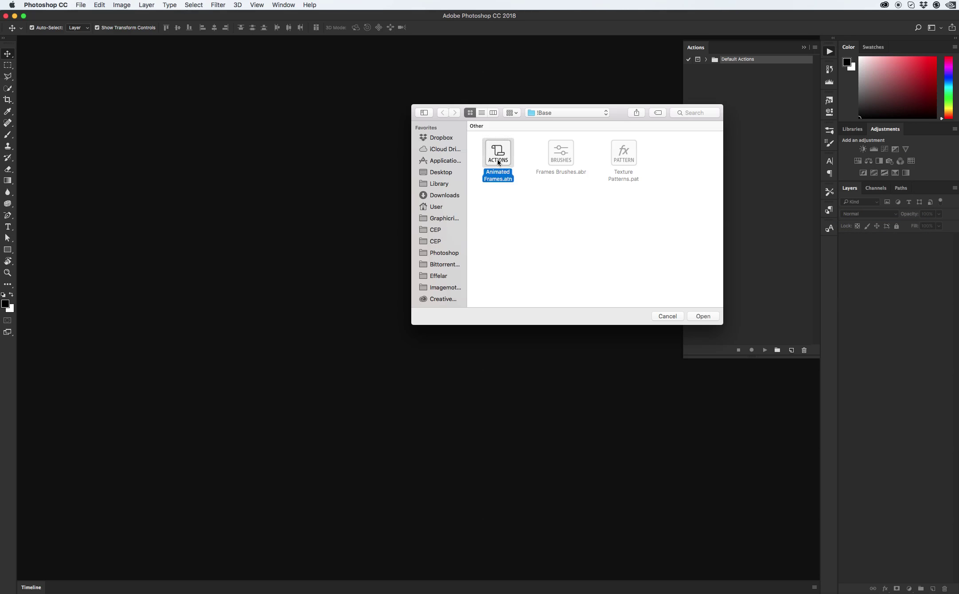
{"action": "left_click", "coordinate": [701, 316]}
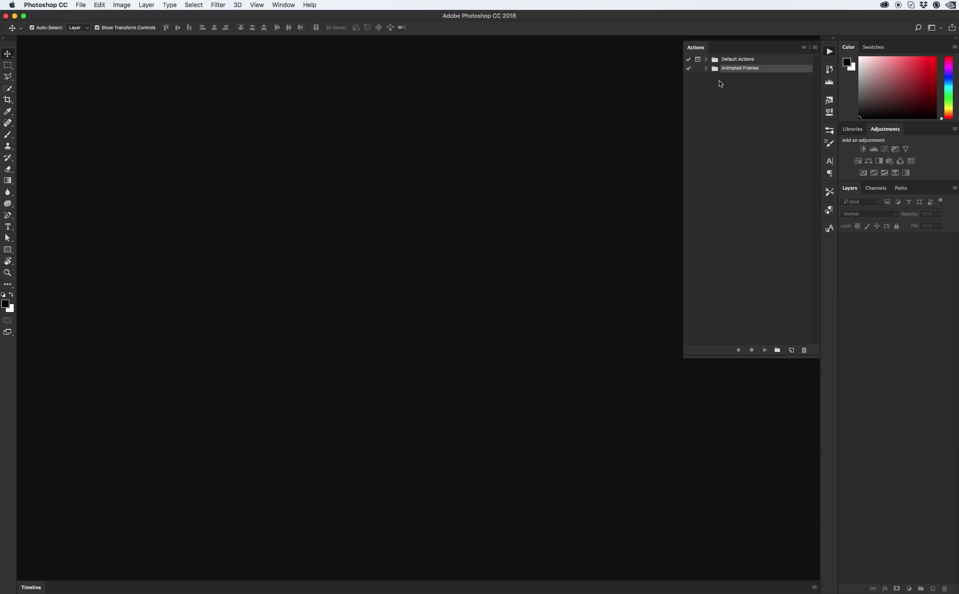
{"action": "left_click", "coordinate": [706, 69]}
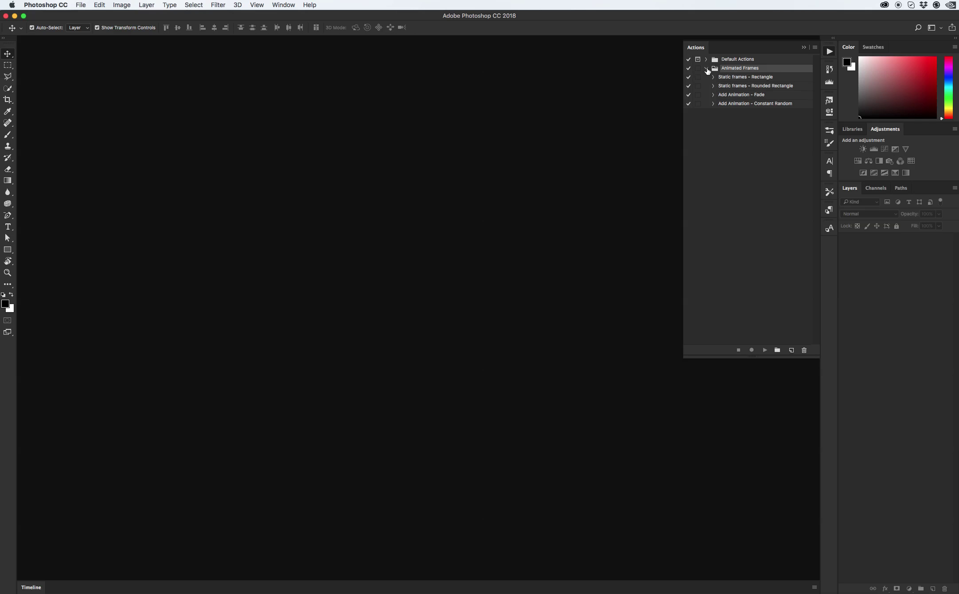
{"action": "left_click", "coordinate": [707, 69]}
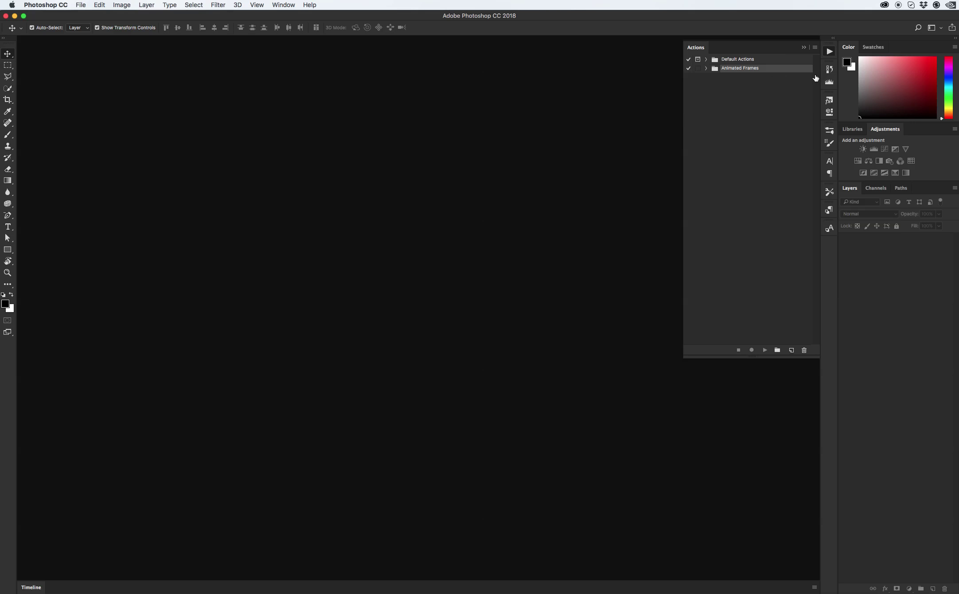
{"action": "left_click", "coordinate": [707, 69]}
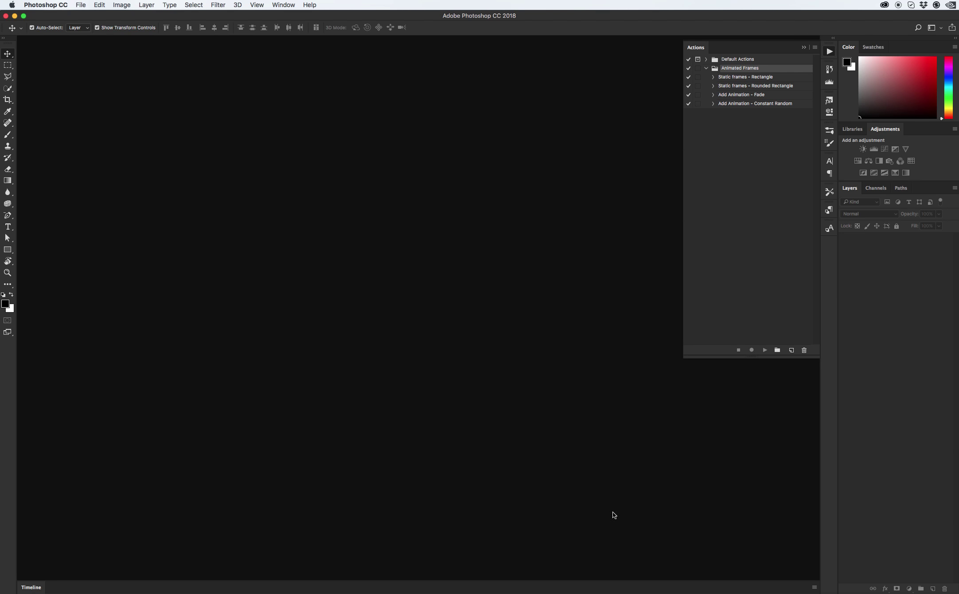
Shift the Photoshop and Finder windows aside, then restore Photoshop's position
{"action": "left_click_drag", "start_coordinate": [233, 16], "coordinate": [332, 25]}
{"action": "left_click", "coordinate": [81, 273]}
{"action": "left_click_drag", "start_coordinate": [81, 273], "coordinate": [61, 289]}
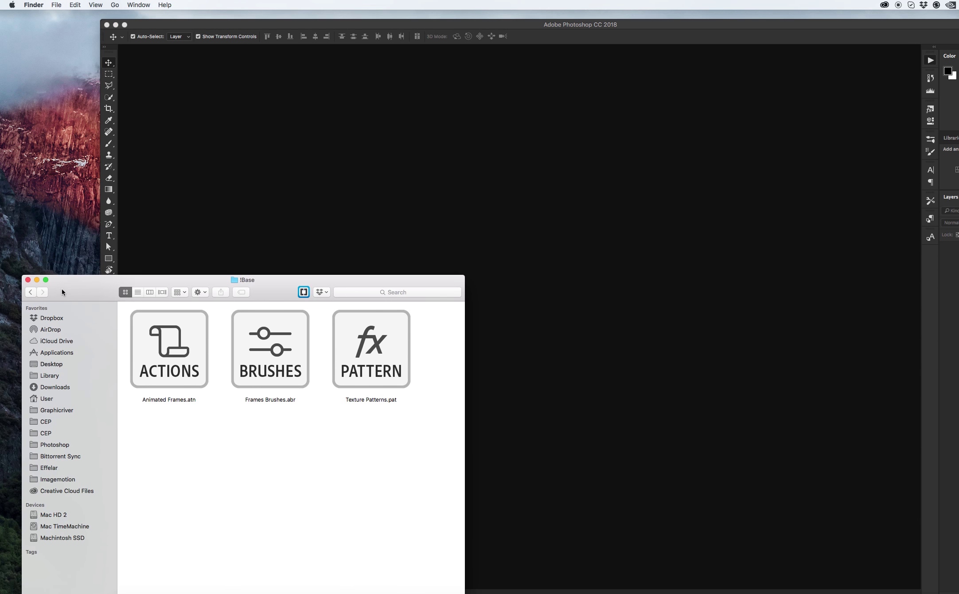
{"action": "left_click", "coordinate": [390, 25]}
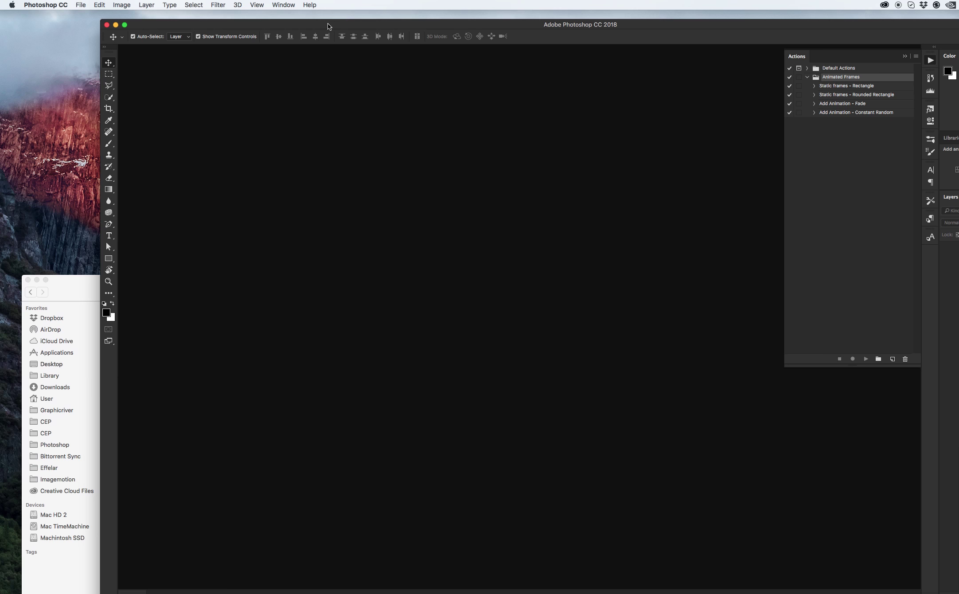
{"action": "left_click_drag", "start_coordinate": [328, 23], "coordinate": [241, 16]}
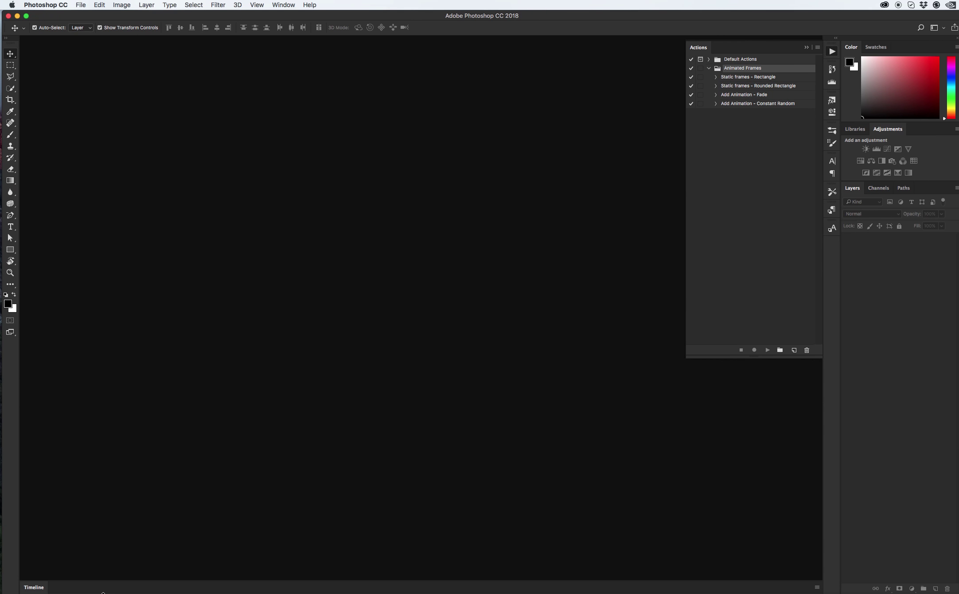
Navigate Finder from !Base back to the preview folder of sample results
{"action": "left_click", "coordinate": [103, 592]}
{"action": "left_click", "coordinate": [30, 292]}
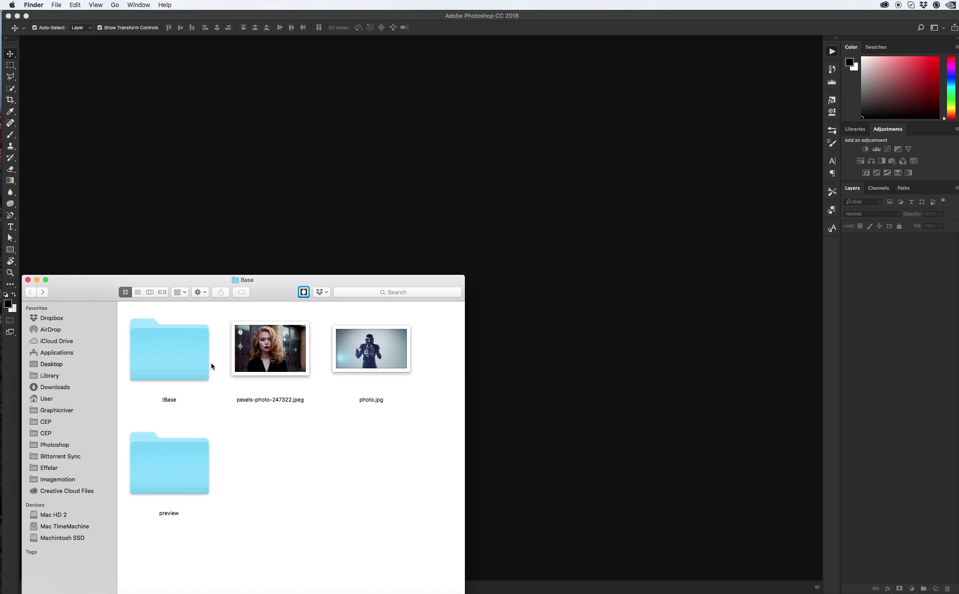
{"action": "left_click", "coordinate": [164, 348]}
{"action": "double_click", "coordinate": [156, 473]}
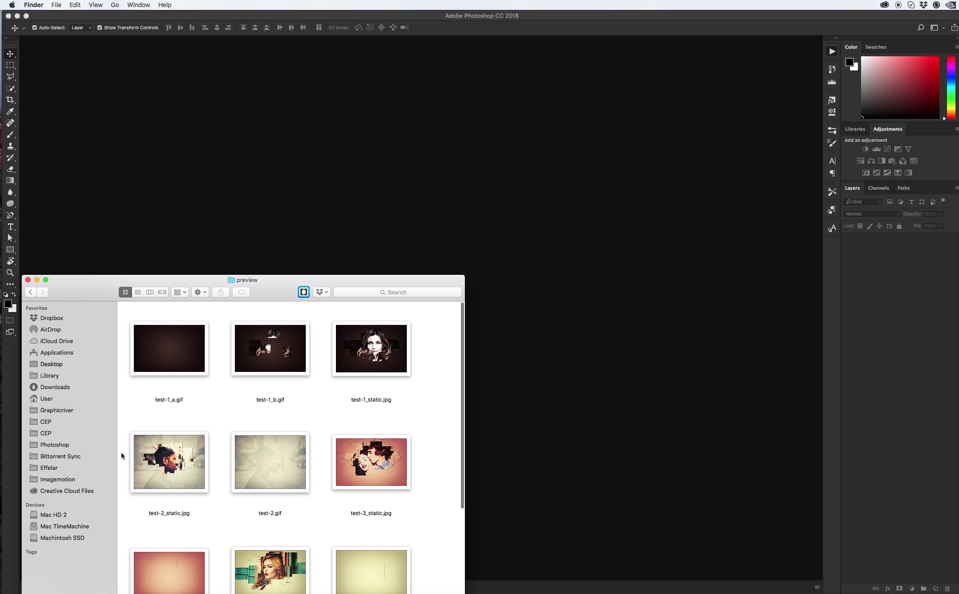
Quick Look test-2.gif and the New York test-7.gif, then return to Photoshop
{"action": "scroll", "coordinate": [292, 402], "scroll_direction": "down", "scroll_amount": 3}
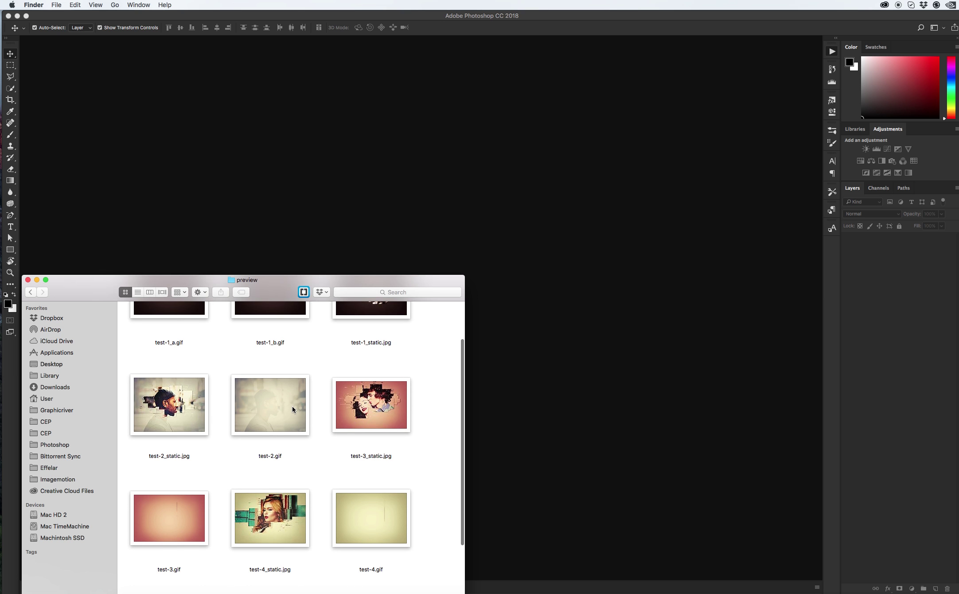
{"action": "left_click", "coordinate": [285, 406]}
{"action": "key", "text": "space"}
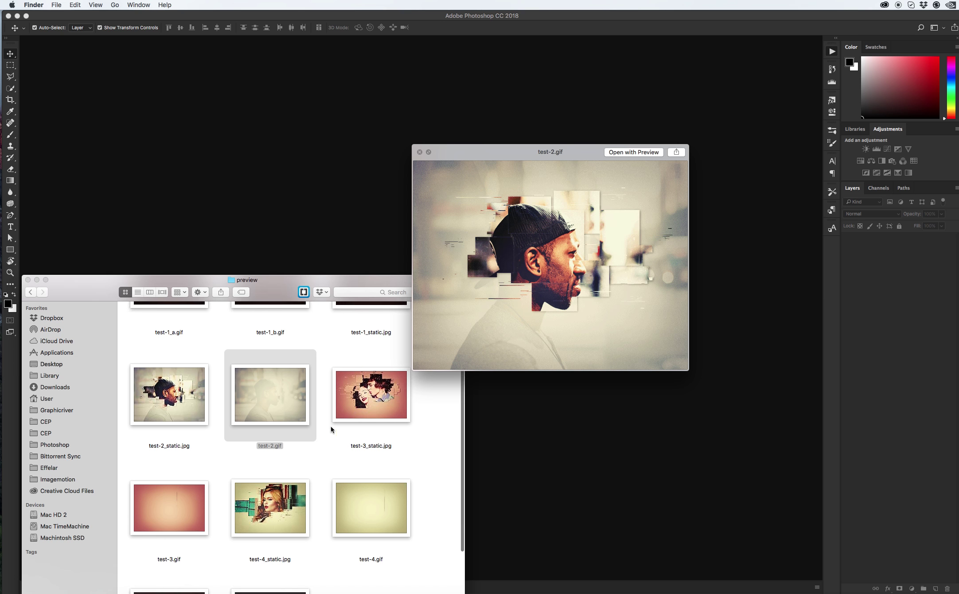
{"action": "scroll", "coordinate": [331, 426], "scroll_direction": "down", "scroll_amount": 4}
{"action": "left_click", "coordinate": [309, 519]}
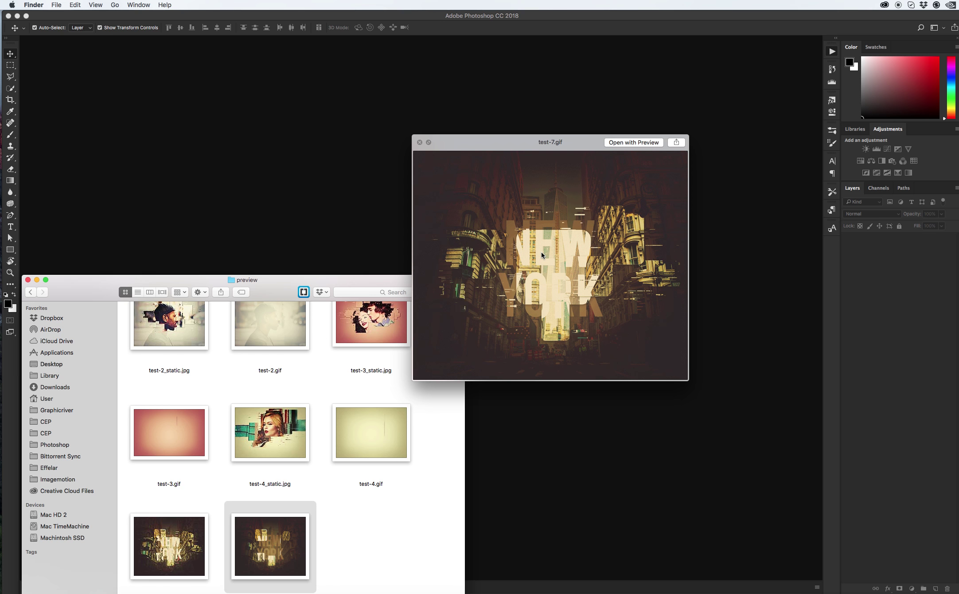
{"action": "key", "text": "space"}
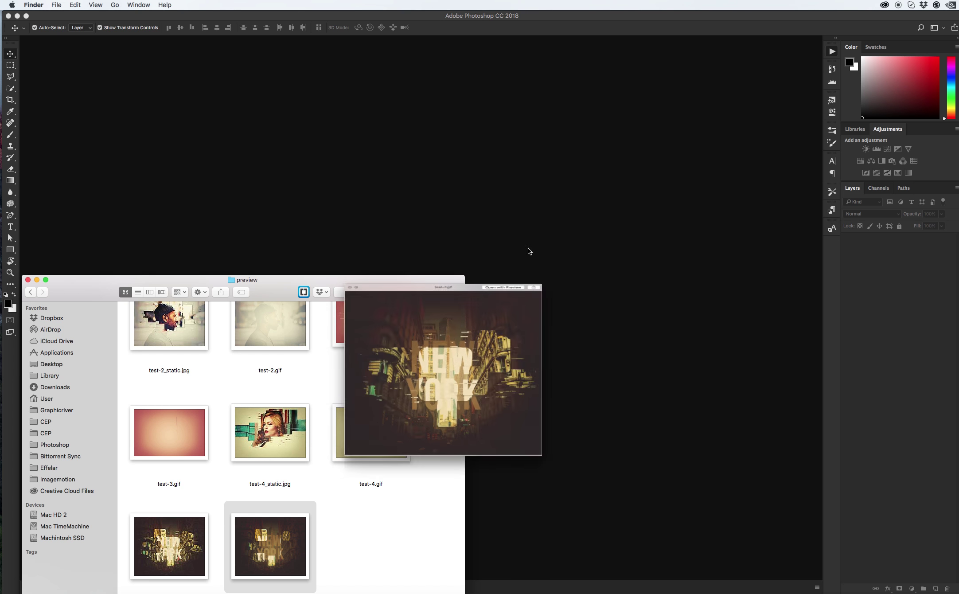
{"action": "left_click", "coordinate": [602, 193]}
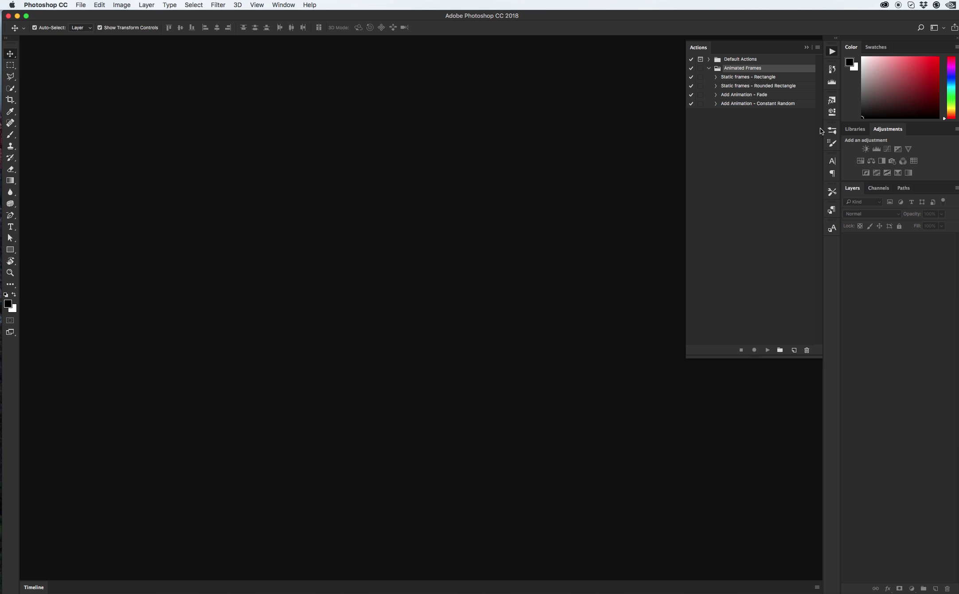
Show the Brushes panel, look over the Window menu, and open the panel's flyout menu
{"action": "left_click", "coordinate": [831, 132]}
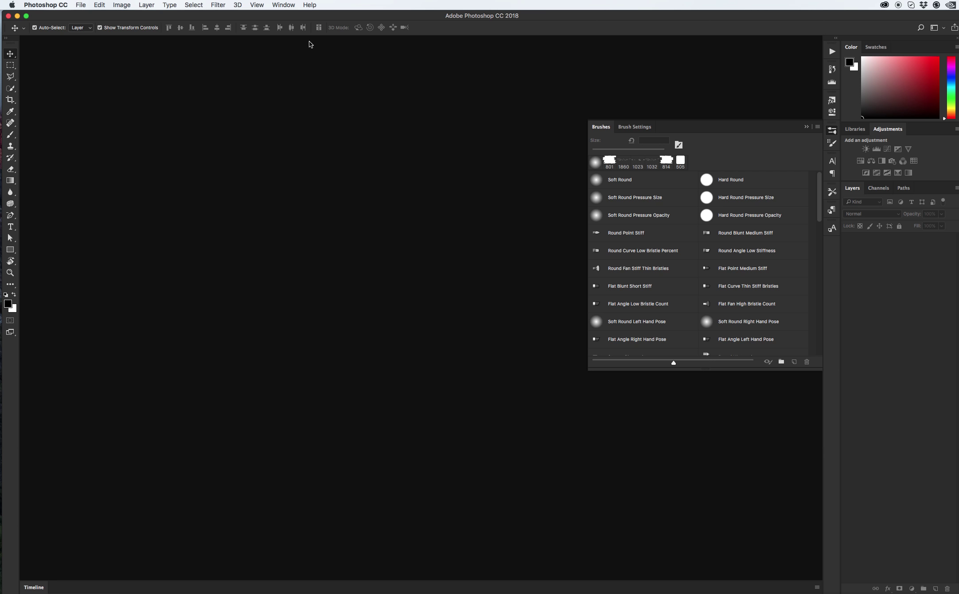
{"action": "left_click", "coordinate": [282, 6]}
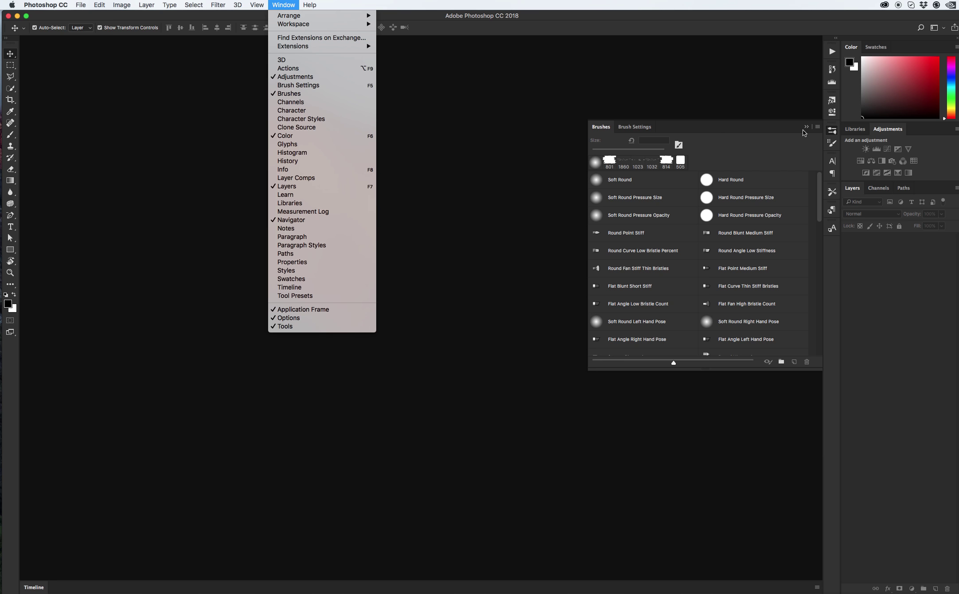
{"action": "left_click", "coordinate": [818, 128]}
{"action": "left_click", "coordinate": [818, 129]}
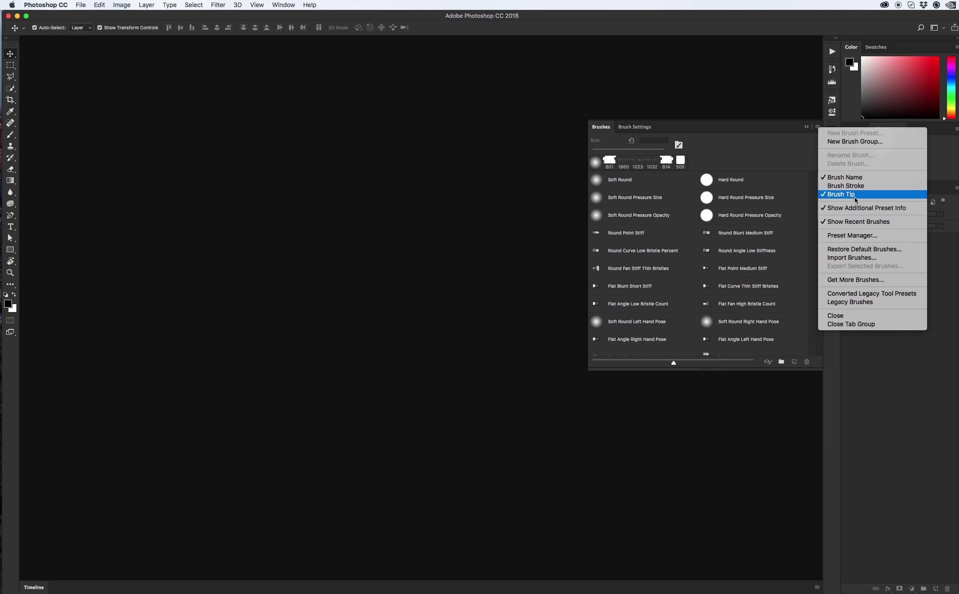
{"action": "left_click", "coordinate": [855, 237]}
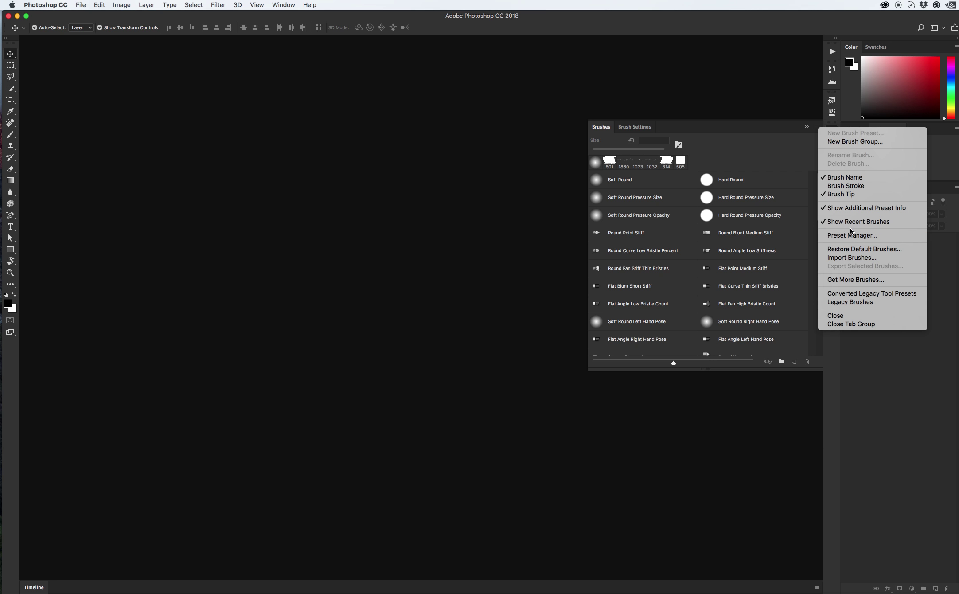
In Preset Manager, load the Frames Brushes.abr brush set
{"action": "left_click", "coordinate": [853, 235]}
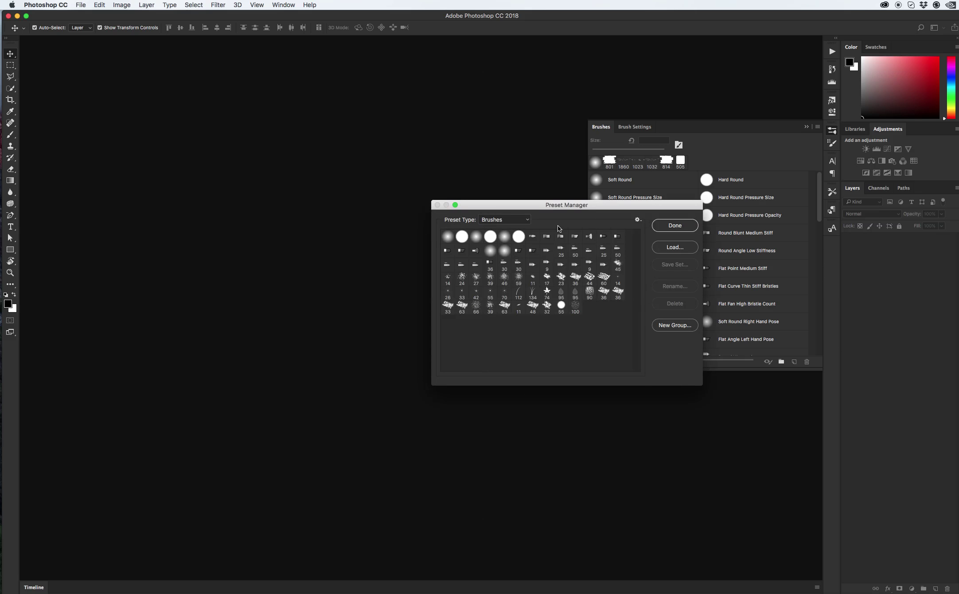
{"action": "left_click_drag", "start_coordinate": [545, 205], "coordinate": [474, 178]}
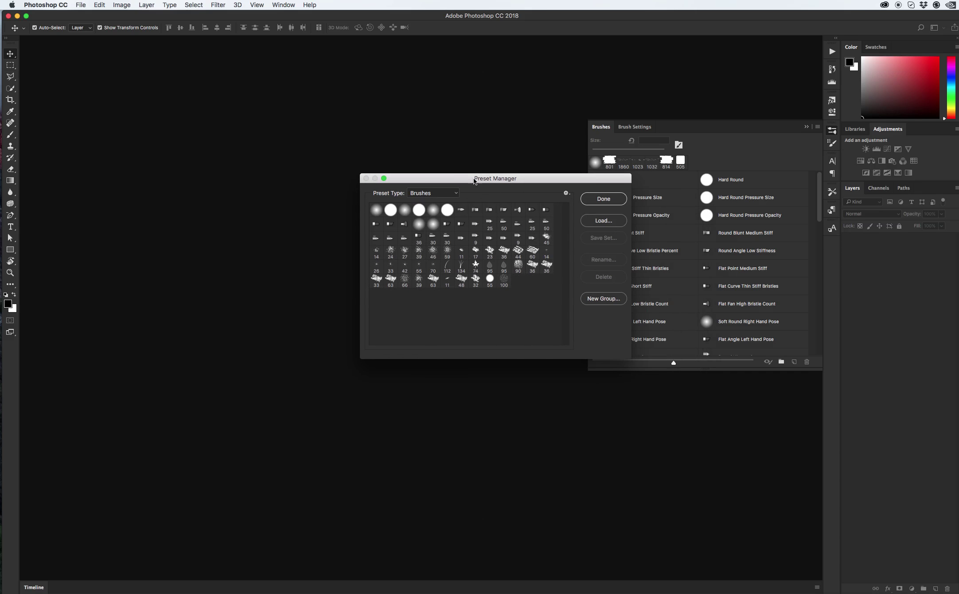
{"action": "left_click", "coordinate": [606, 221]}
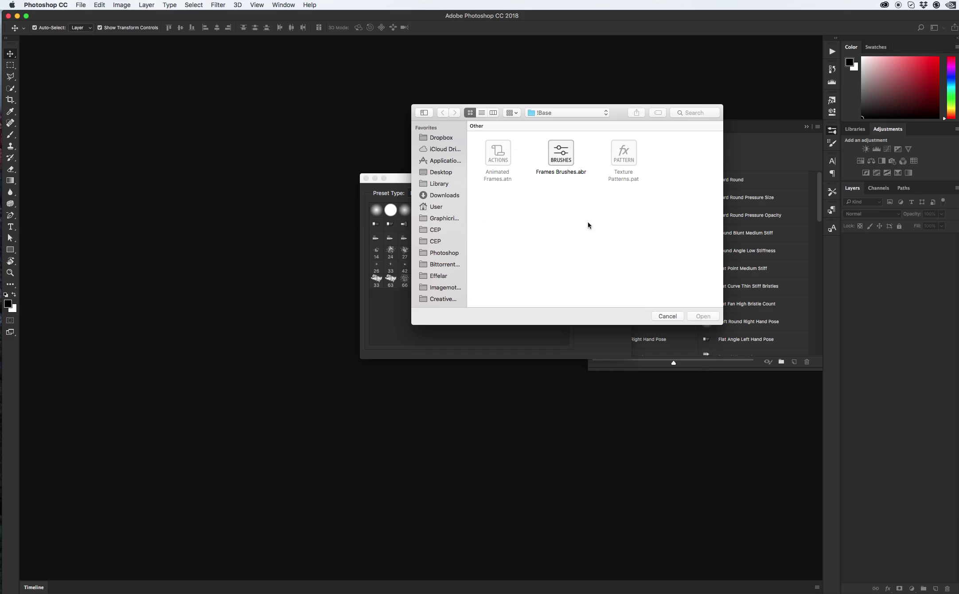
{"action": "left_click", "coordinate": [561, 155]}
{"action": "left_click", "coordinate": [705, 317]}
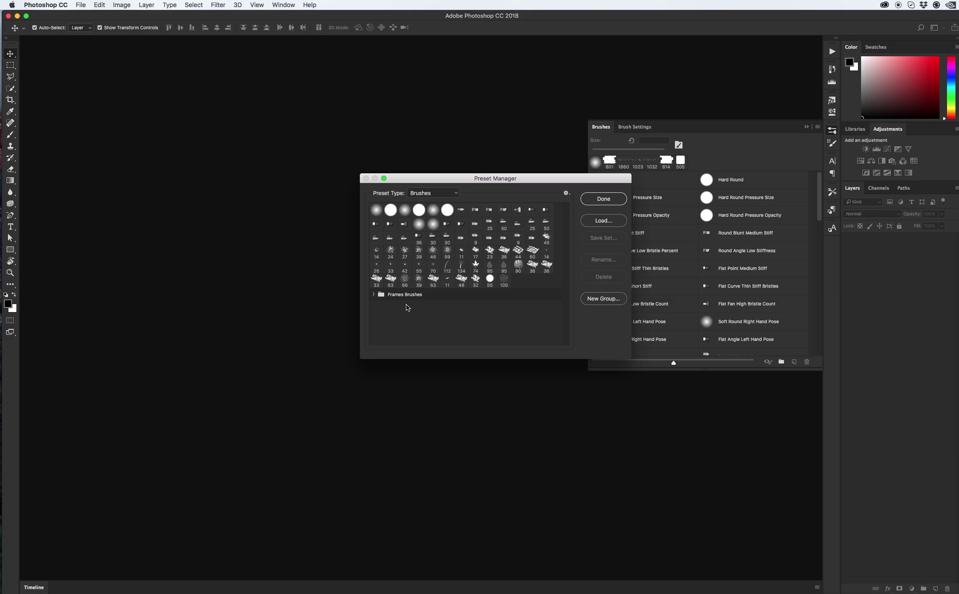
{"action": "left_click", "coordinate": [374, 295]}
{"action": "left_click", "coordinate": [375, 295]}
Switch Preset Type to Patterns, load Texture Patterns.pat, and close Preset Manager
{"action": "left_click", "coordinate": [437, 193]}
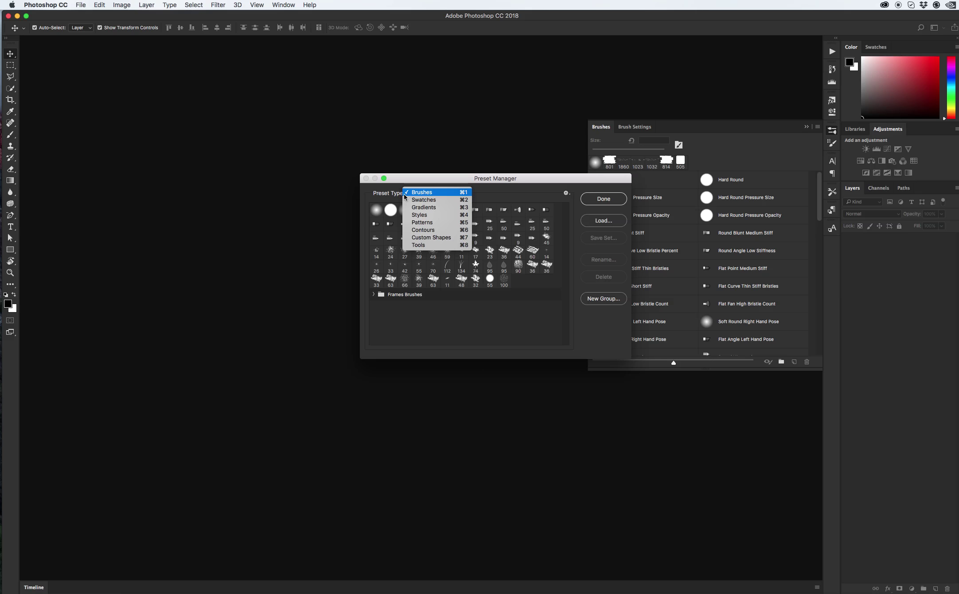
{"action": "left_click", "coordinate": [450, 228]}
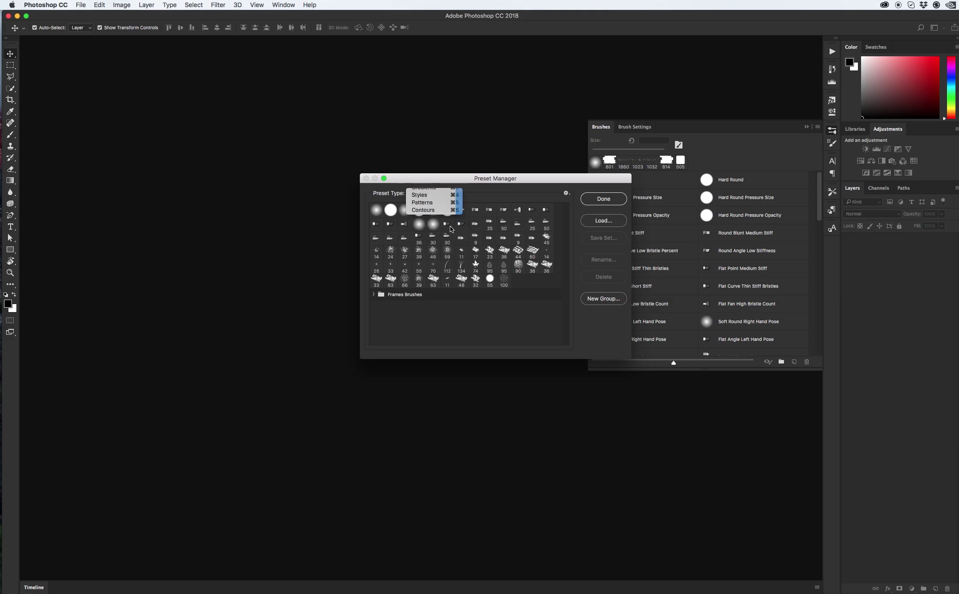
{"action": "left_click", "coordinate": [601, 220]}
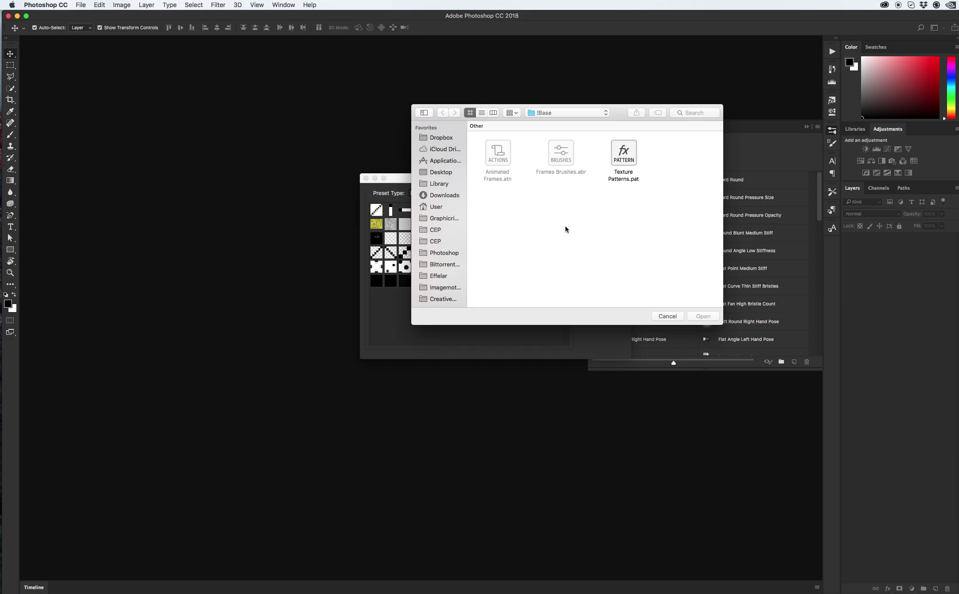
{"action": "left_click", "coordinate": [623, 154]}
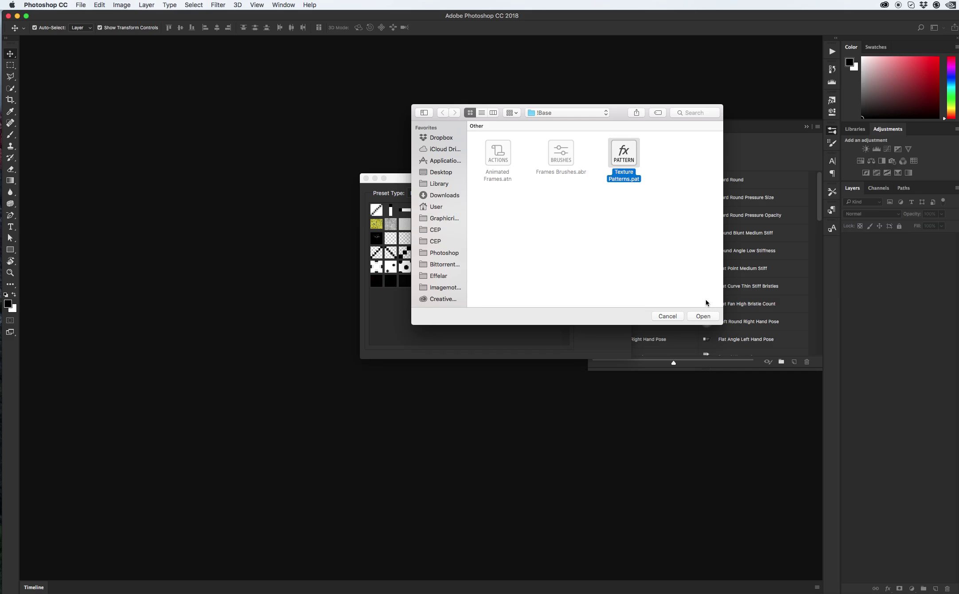
{"action": "left_click", "coordinate": [708, 315]}
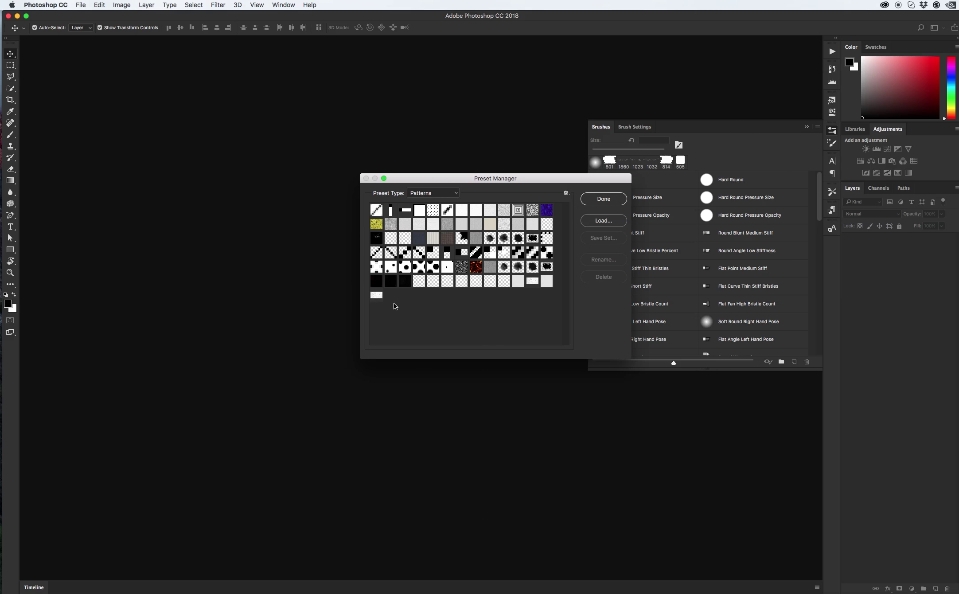
{"action": "left_click", "coordinate": [604, 199]}
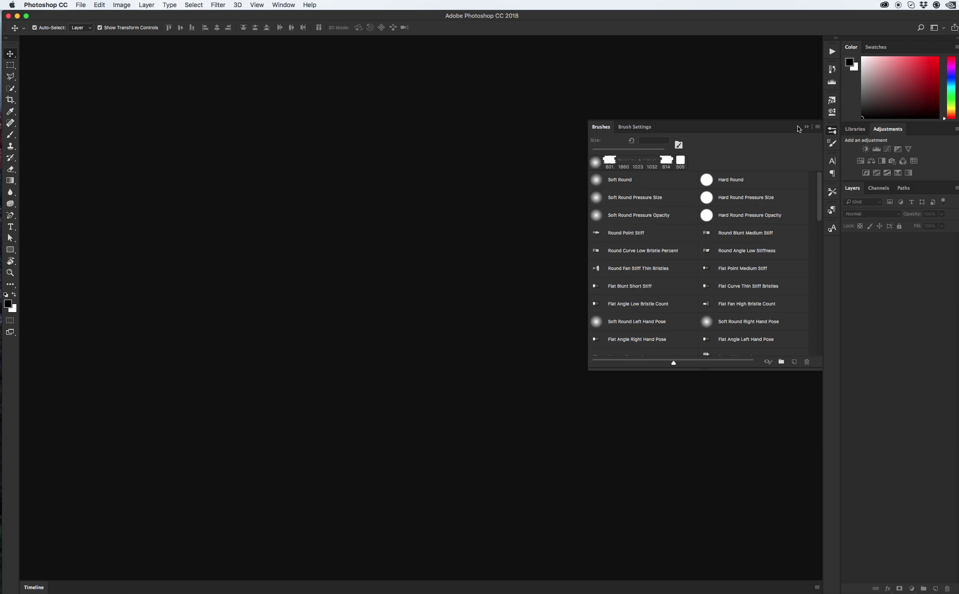
Collapse the Brushes panel and drag pexels-photo-247322.jpeg from the Base folder into Photoshop
{"action": "left_click", "coordinate": [807, 128]}
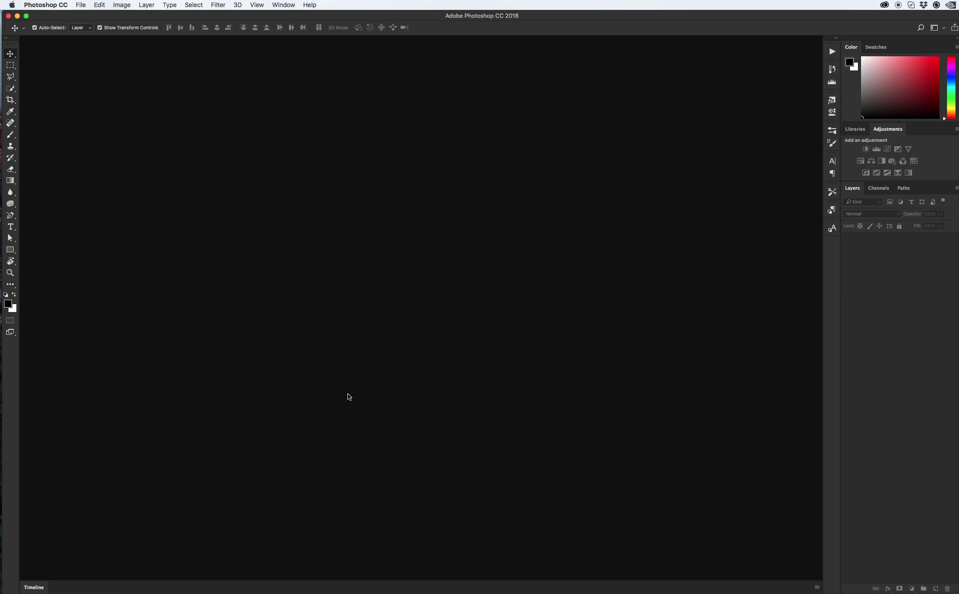
{"action": "key", "text": "super+Tab"}
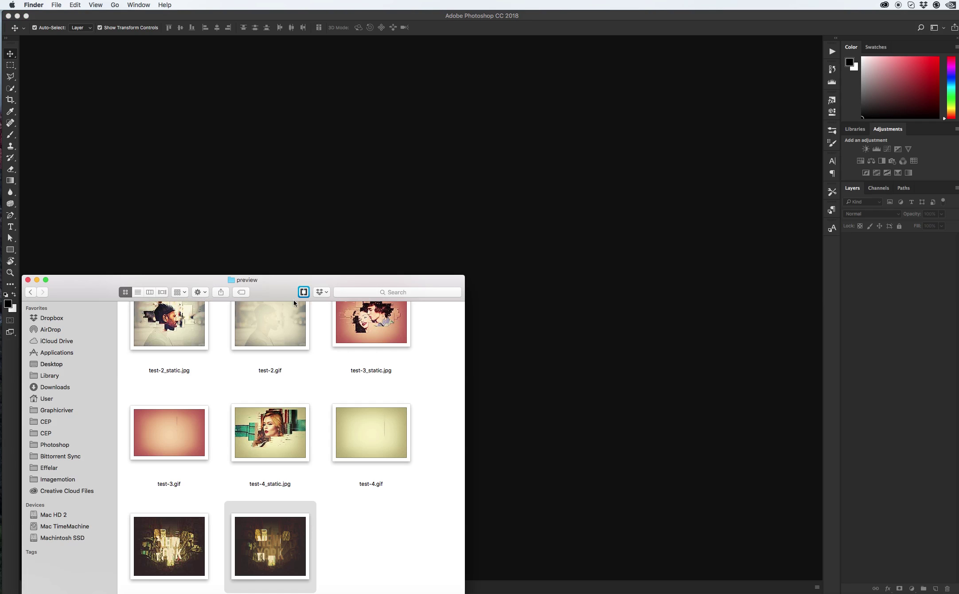
{"action": "left_click_drag", "start_coordinate": [287, 276], "coordinate": [357, 238]}
{"action": "left_click", "coordinate": [101, 254]}
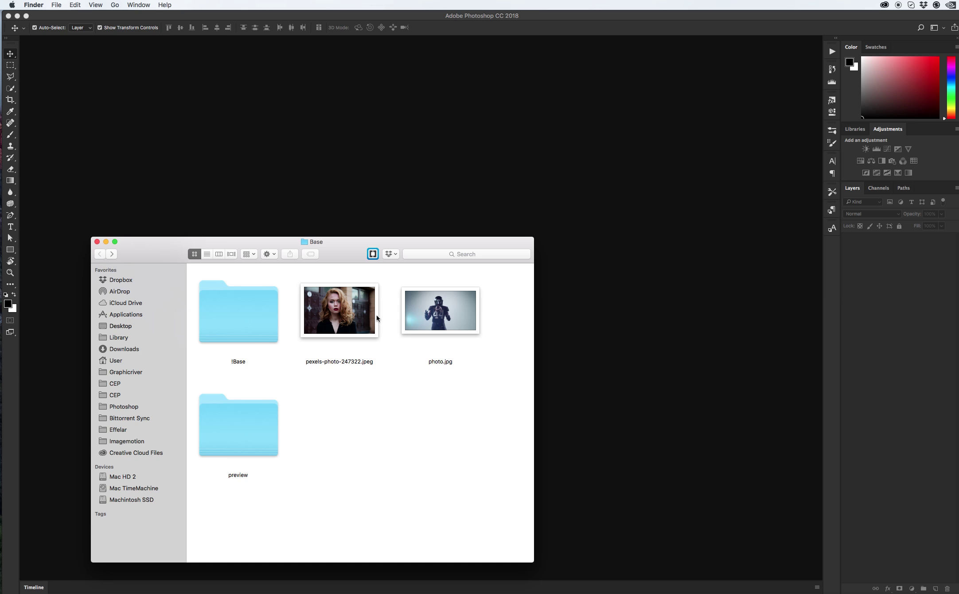
{"action": "left_click_drag", "start_coordinate": [374, 314], "coordinate": [461, 150]}
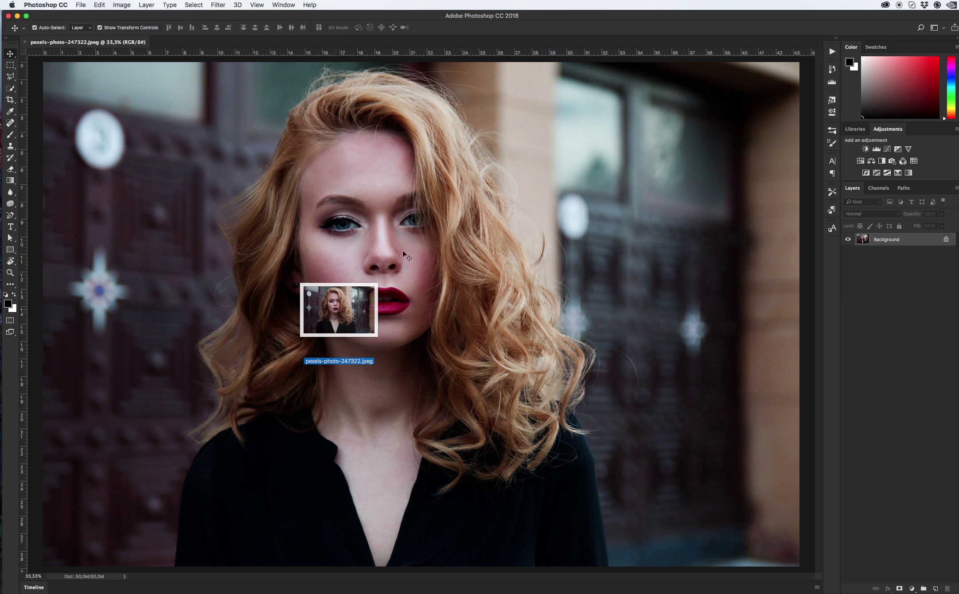
Zoom out to the whole photo, show the Actions panel, and unlock Background into Layer 0
{"action": "key", "text": "z"}
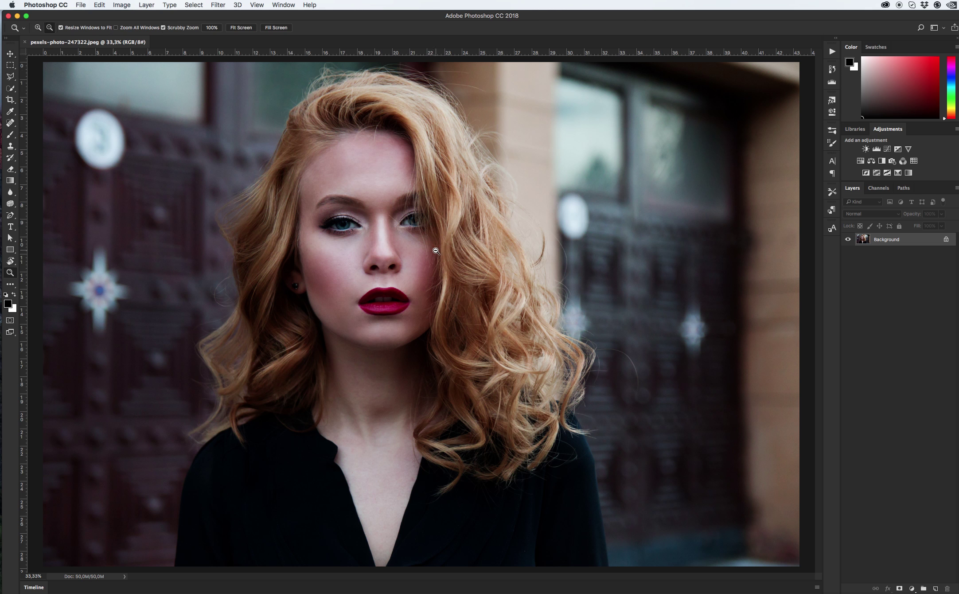
{"action": "left_click", "coordinate": [425, 249], "text": "alt"}
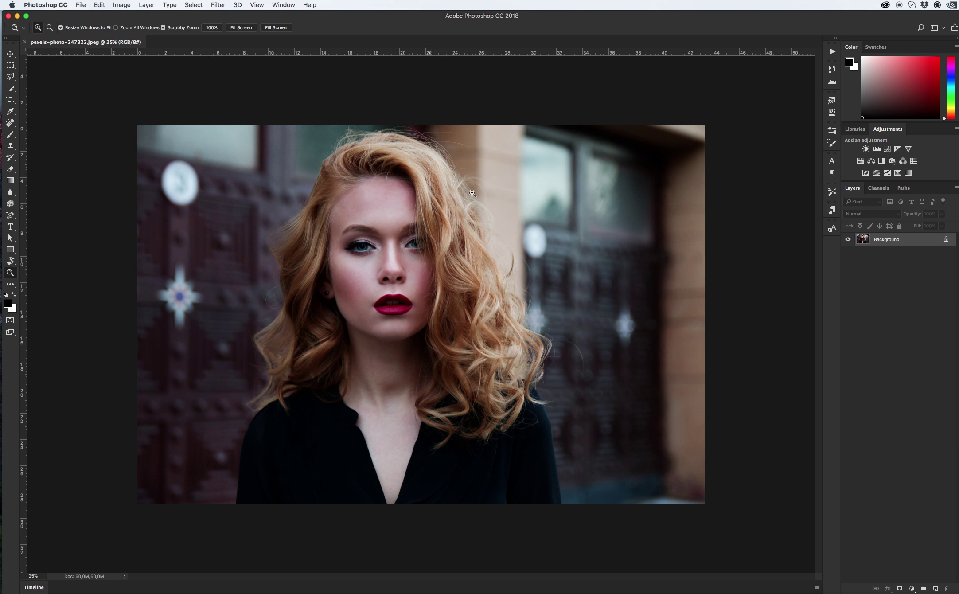
{"action": "left_click", "coordinate": [833, 52]}
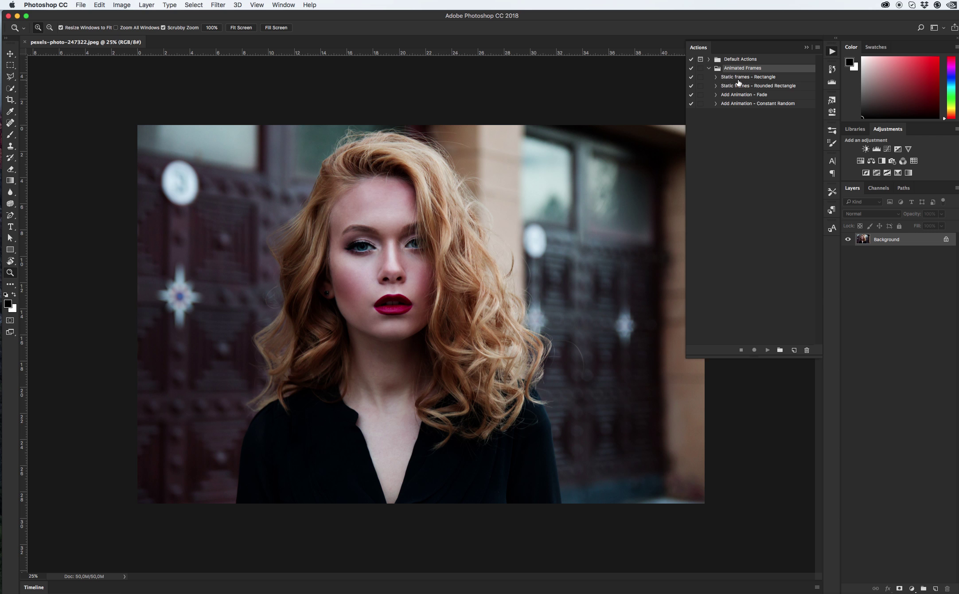
{"action": "key", "text": "v"}
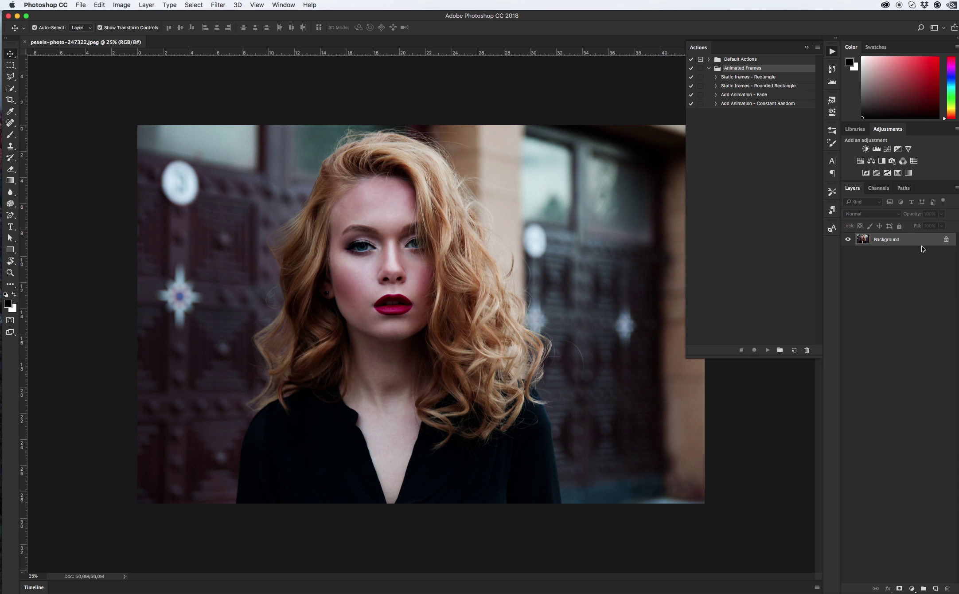
{"action": "left_click", "coordinate": [946, 239]}
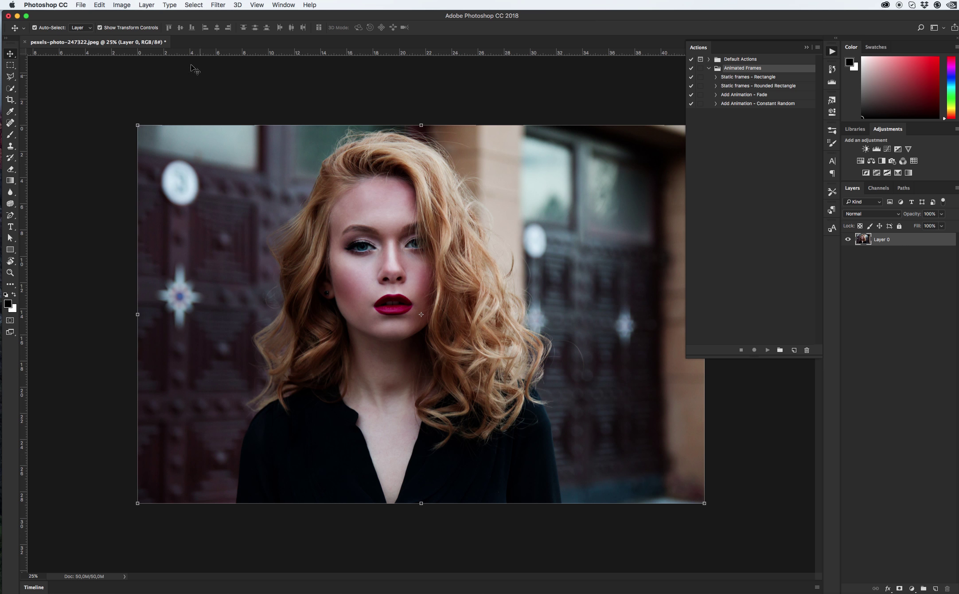
Make Layer 0 a Background layer again, then check Image > Mode shows RGB, 8-bit
{"action": "left_click", "coordinate": [148, 6]}
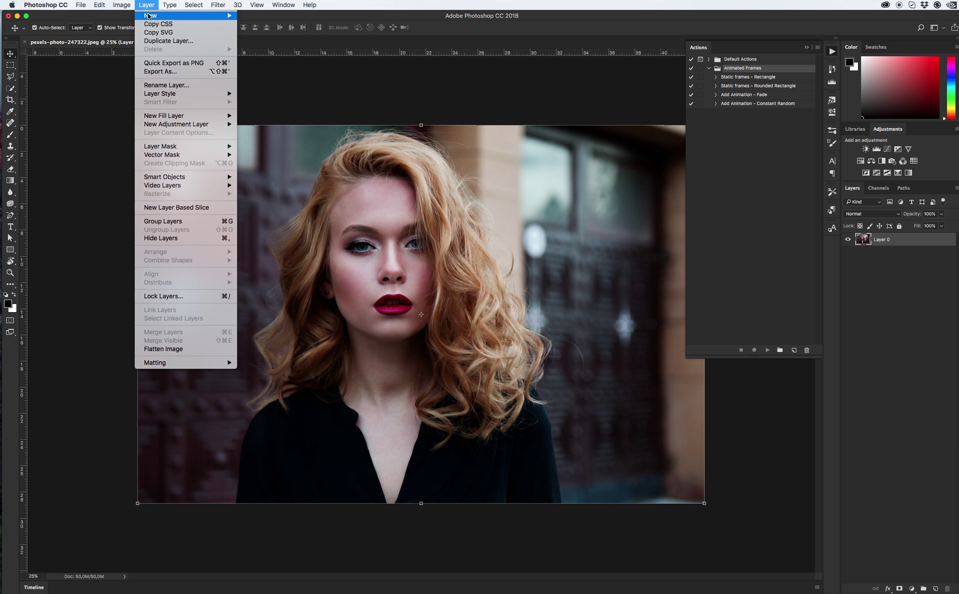
{"action": "mouse_move", "coordinate": [149, 16]}
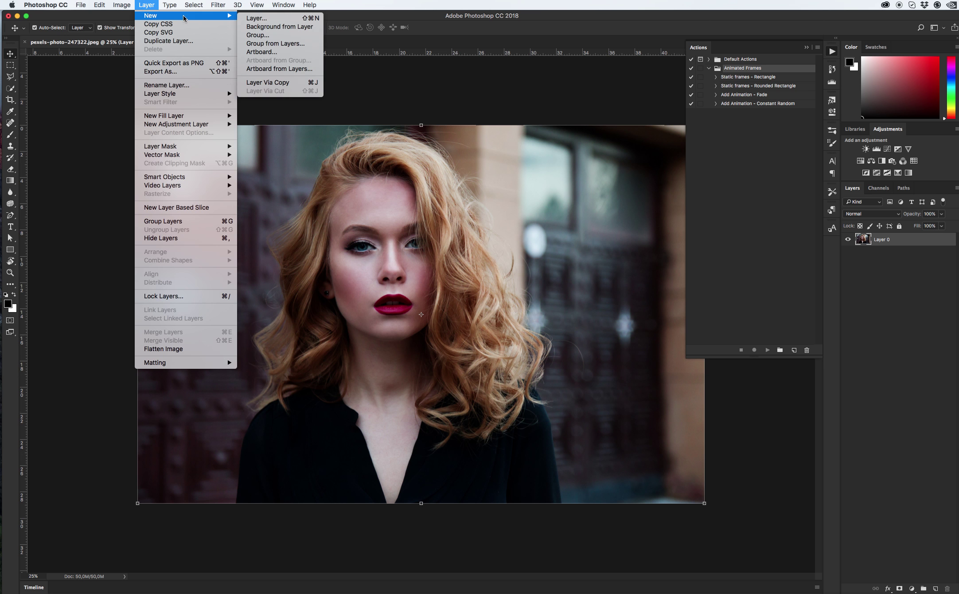
{"action": "left_click", "coordinate": [268, 27]}
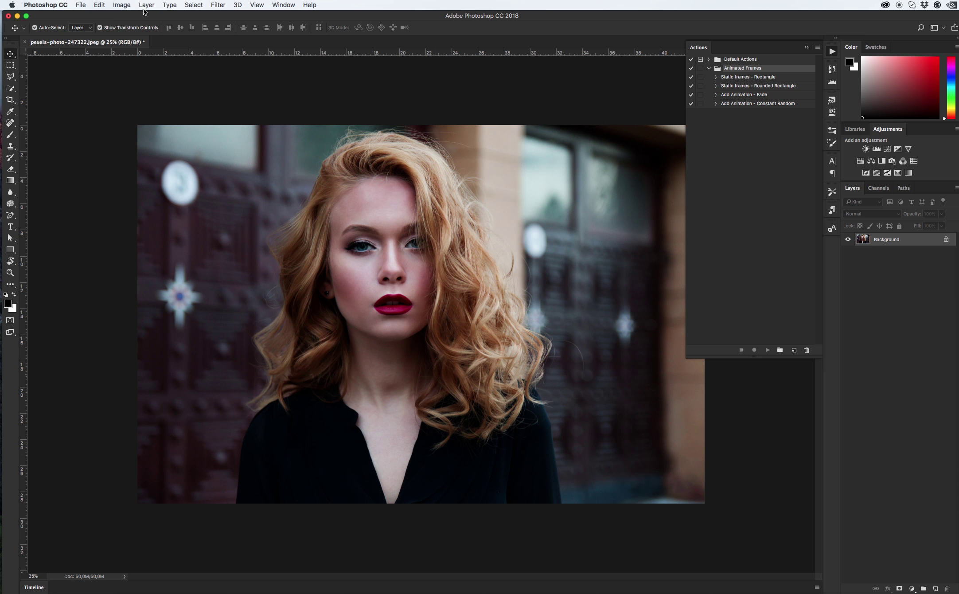
{"action": "left_click", "coordinate": [127, 5]}
{"action": "mouse_move", "coordinate": [173, 16]}
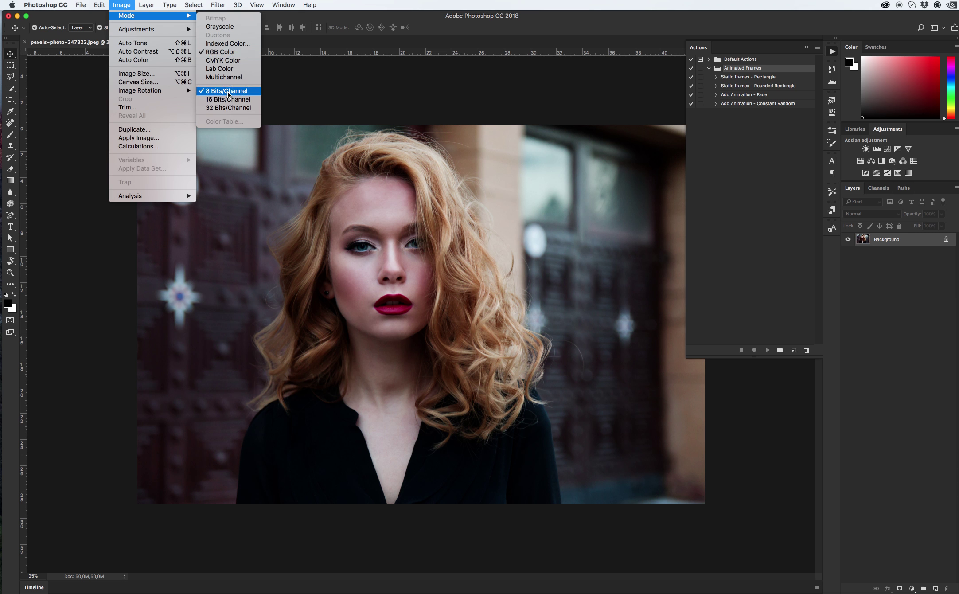
Set Image Size to 3000 px width (3000 × 2000) at 72 pixels/inch
{"action": "left_click", "coordinate": [479, 16]}
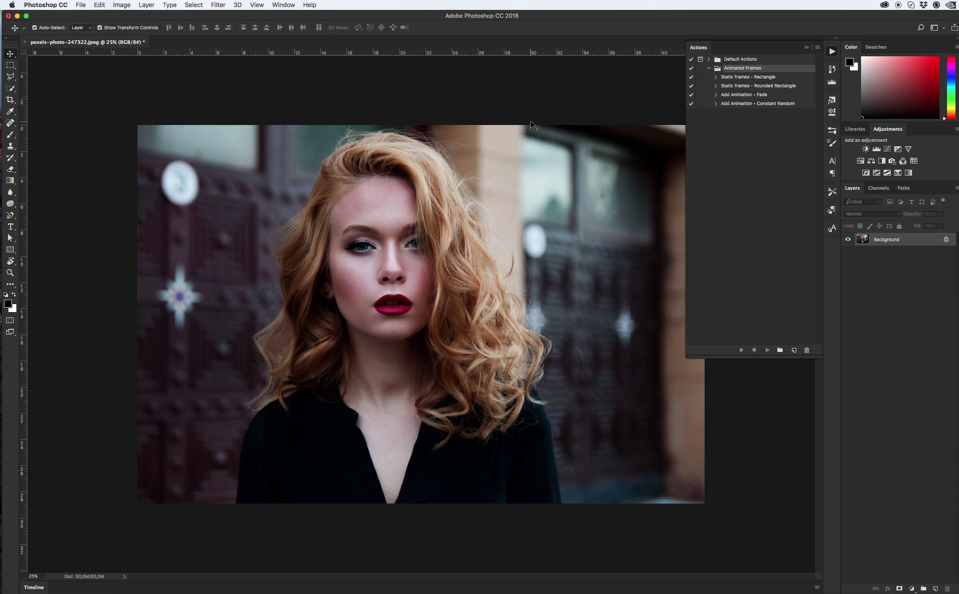
{"action": "left_click", "coordinate": [123, 5]}
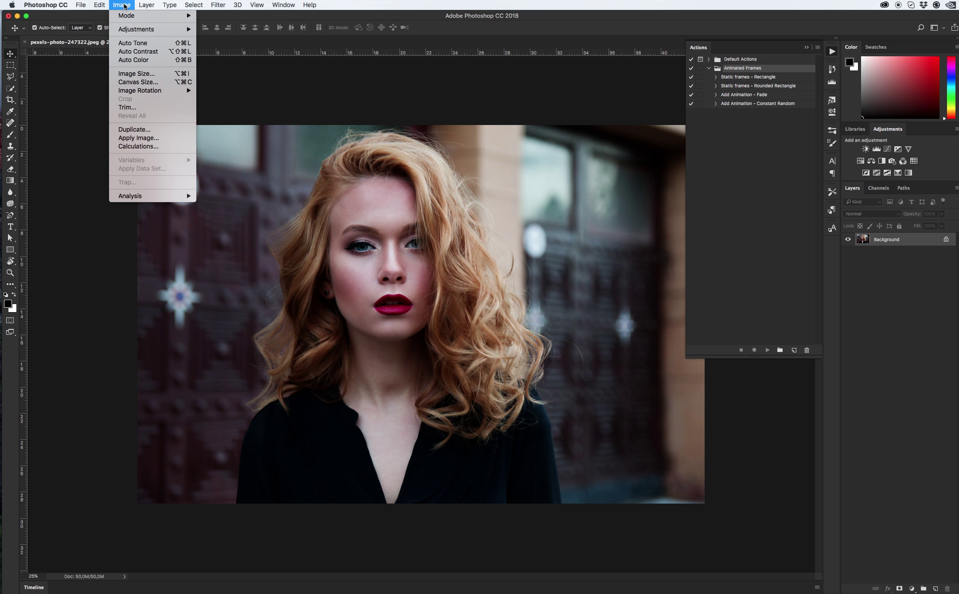
{"action": "left_click", "coordinate": [136, 73]}
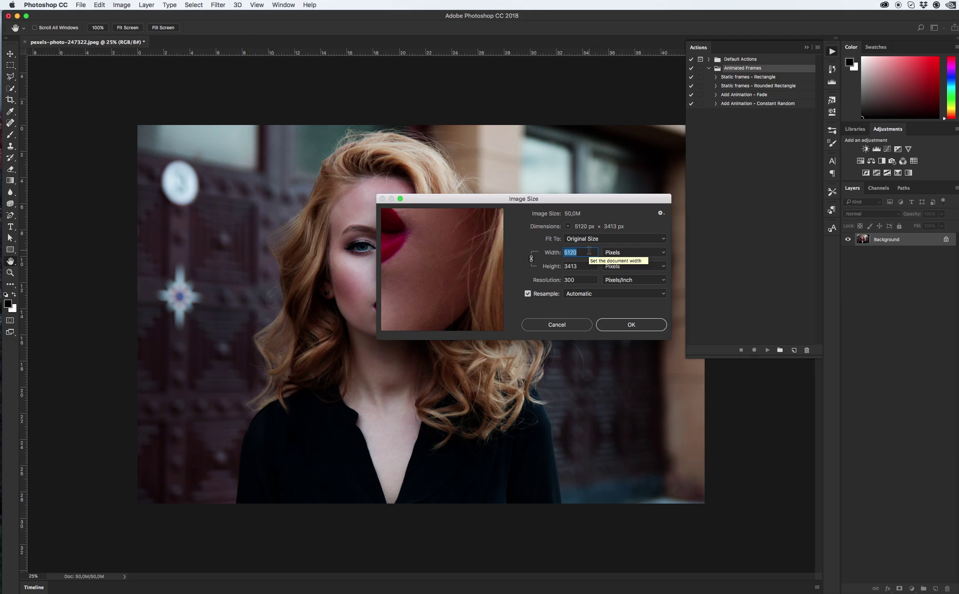
{"action": "type", "text": "3000"}
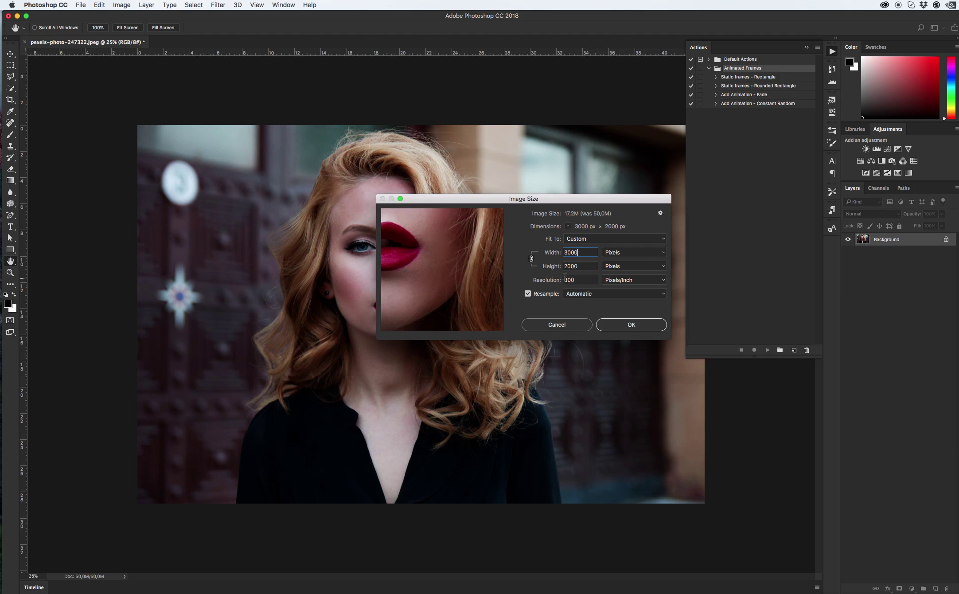
{"action": "key", "text": "Tab"}
{"action": "key", "text": "Tab"}
{"action": "type", "text": "72"}
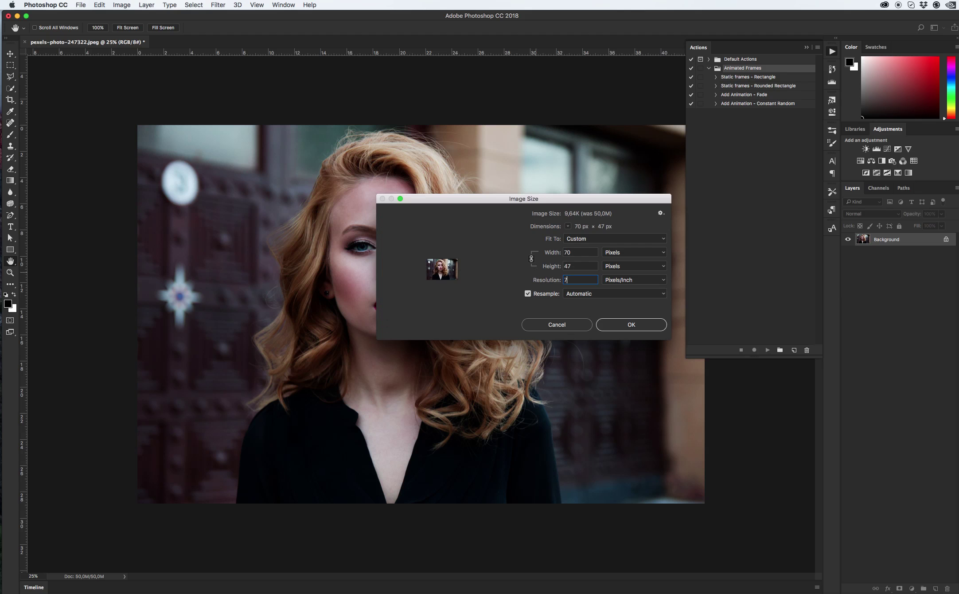
{"action": "double_click", "coordinate": [582, 252]}
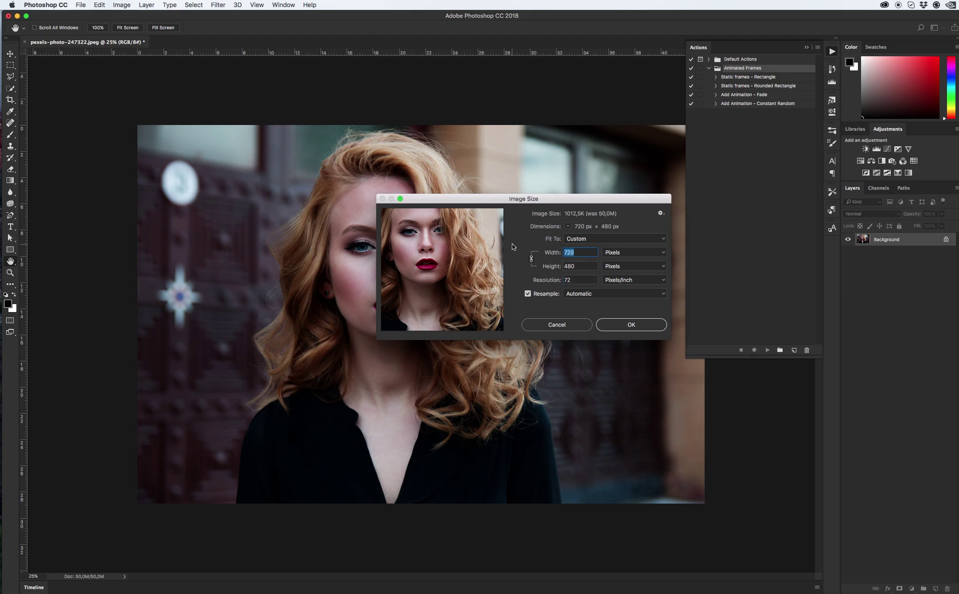
{"action": "type", "text": "3000"}
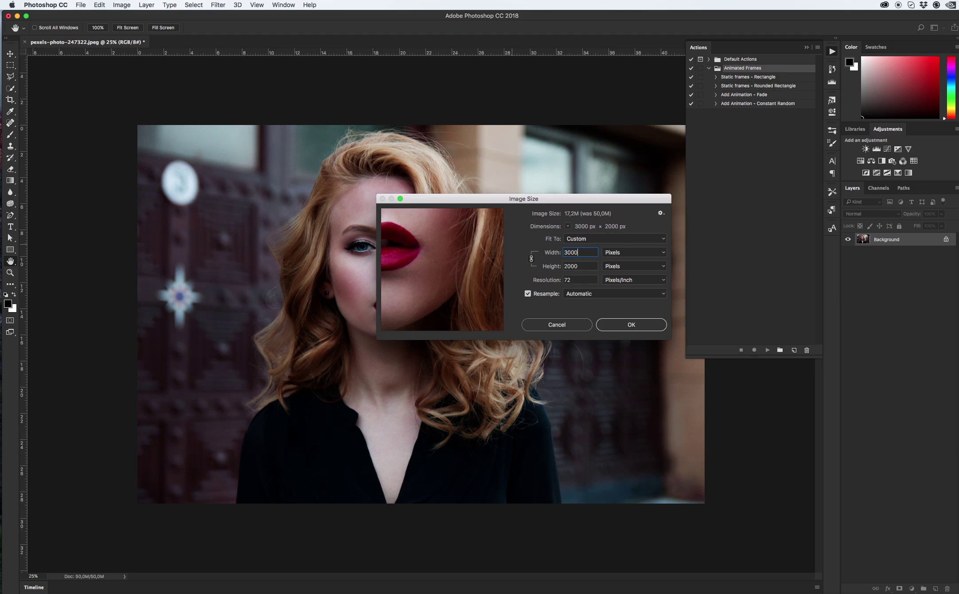
{"action": "left_click", "coordinate": [640, 326]}
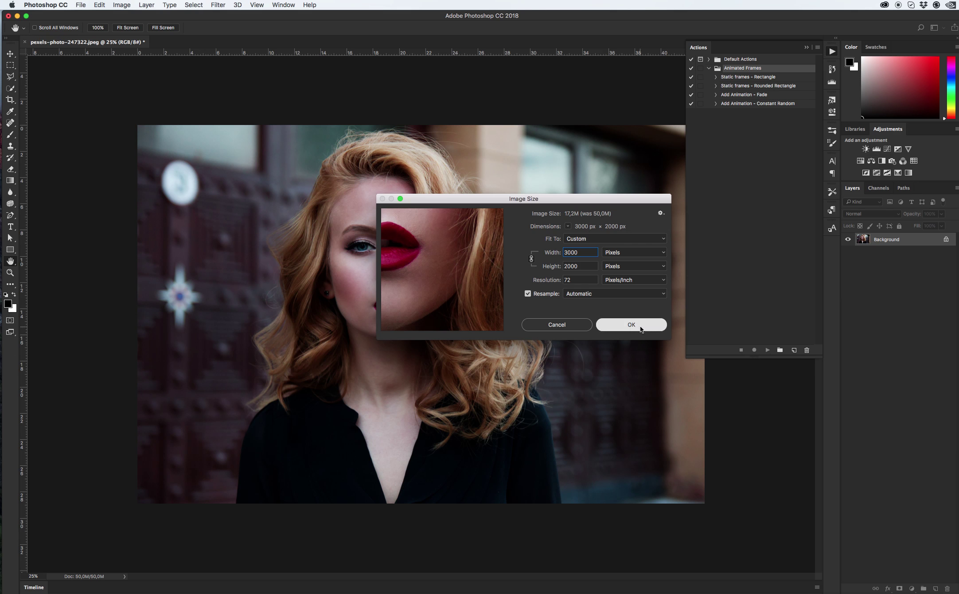
Zoom in on the woman's face, add a new layer named 'brush', and take the Brush tool
{"action": "key", "text": "v"}
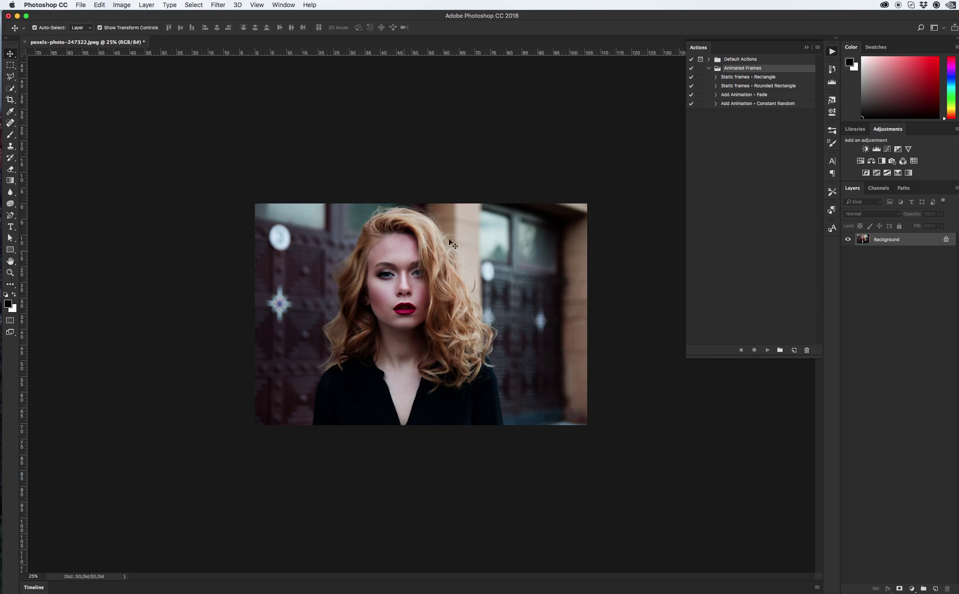
{"action": "key", "text": "z"}
{"action": "left_click", "coordinate": [429, 278], "text": "alt"}
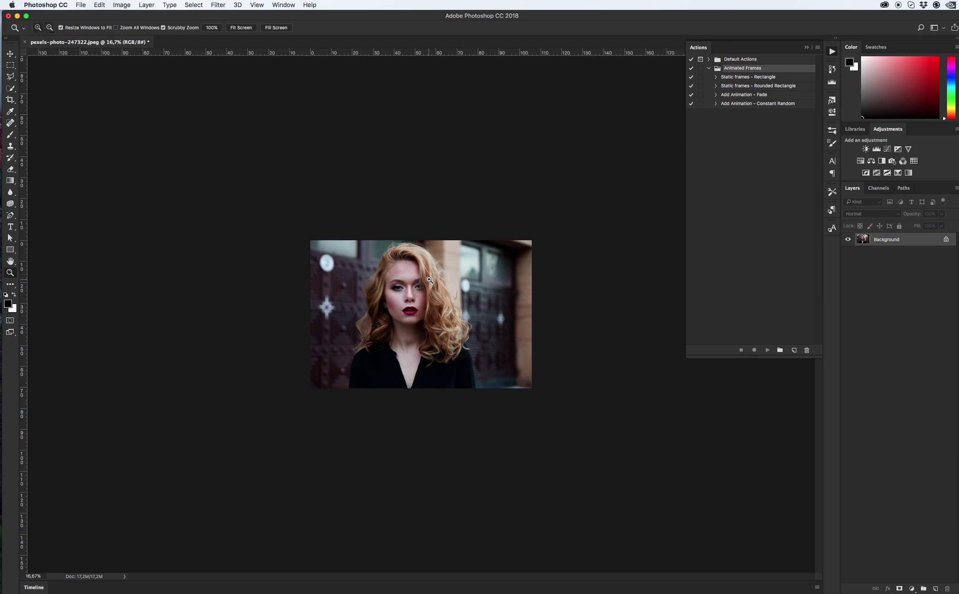
{"action": "left_click", "coordinate": [429, 278]}
{"action": "left_click", "coordinate": [429, 278]}
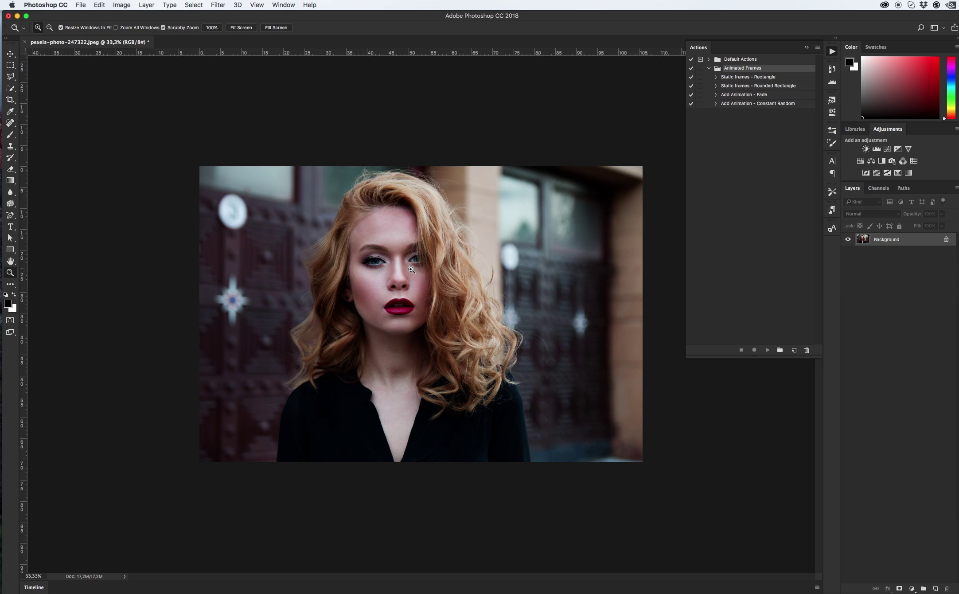
{"action": "left_click", "coordinate": [936, 588]}
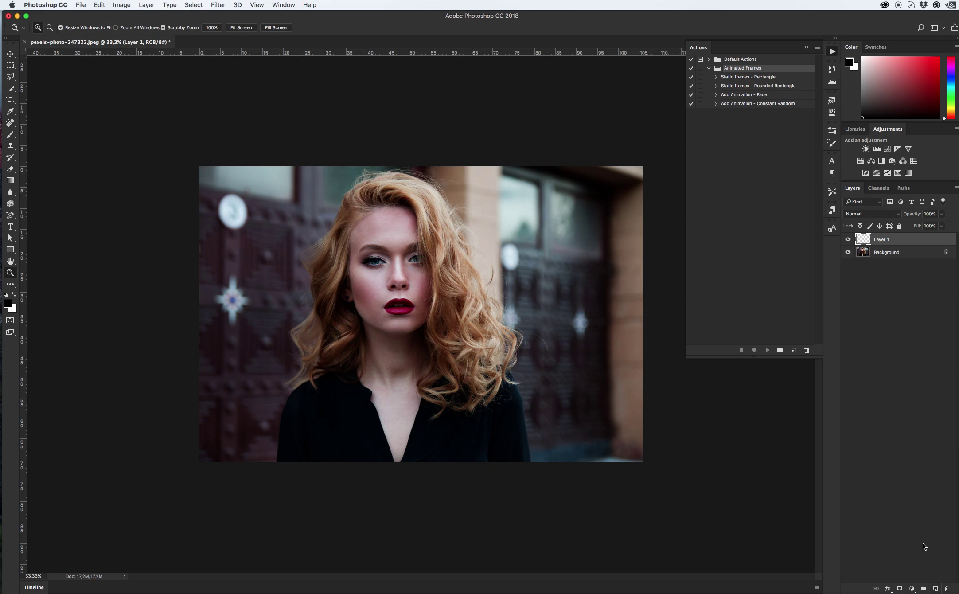
{"action": "double_click", "coordinate": [883, 239]}
{"action": "type", "text": "brush"}
{"action": "key", "text": "Return"}
{"action": "key", "text": "b"}
{"action": "right_click", "coordinate": [353, 305]}
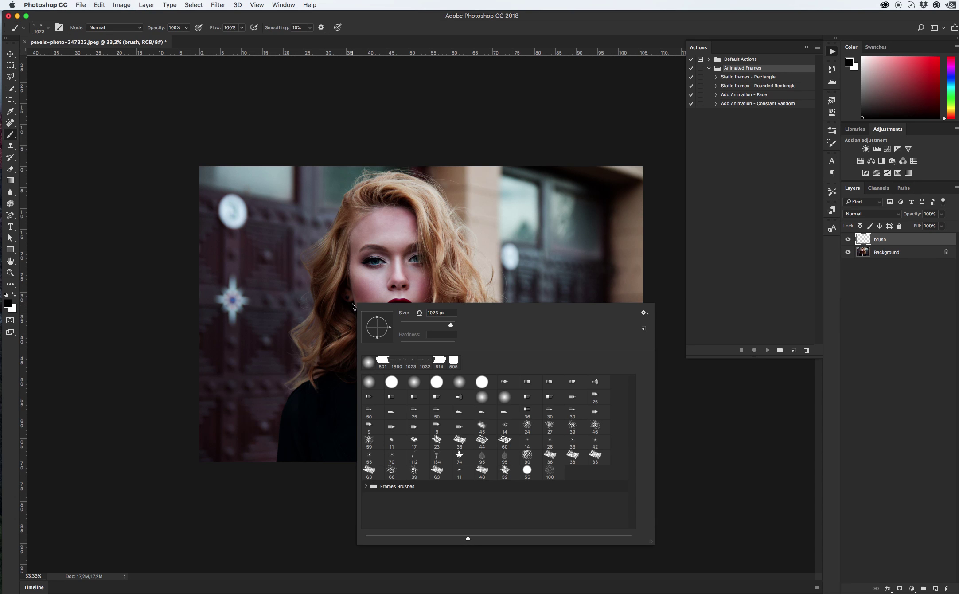
Choose a soft round brush, set the foreground colour to pure red #ff0000, and enlarge the brush slightly
{"action": "left_click", "coordinate": [370, 382]}
{"action": "left_click", "coordinate": [8, 304]}
{"action": "left_click", "coordinate": [736, 266]}
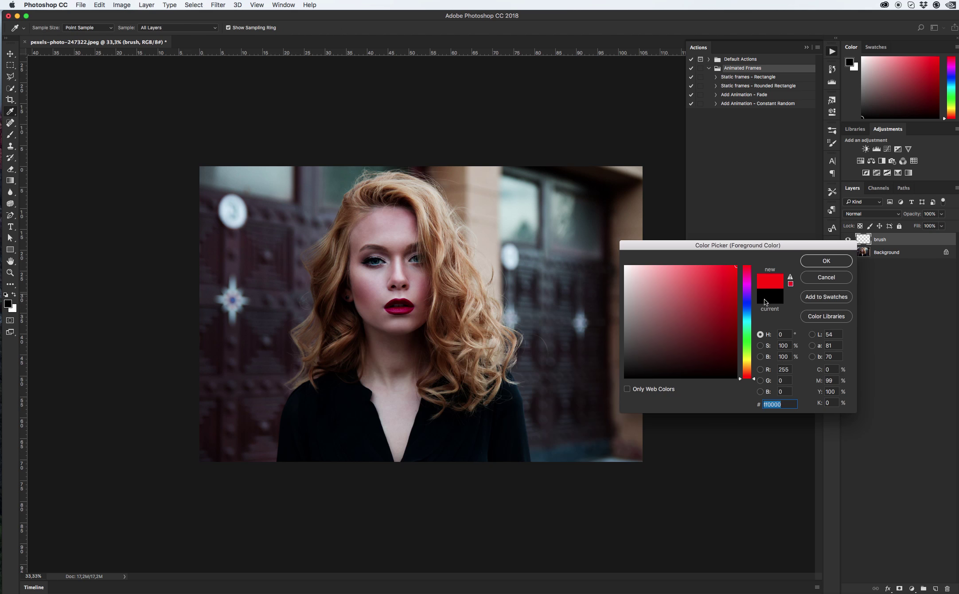
{"action": "left_click", "coordinate": [826, 261]}
{"action": "key", "text": "b"}
{"action": "right_click", "coordinate": [445, 294]}
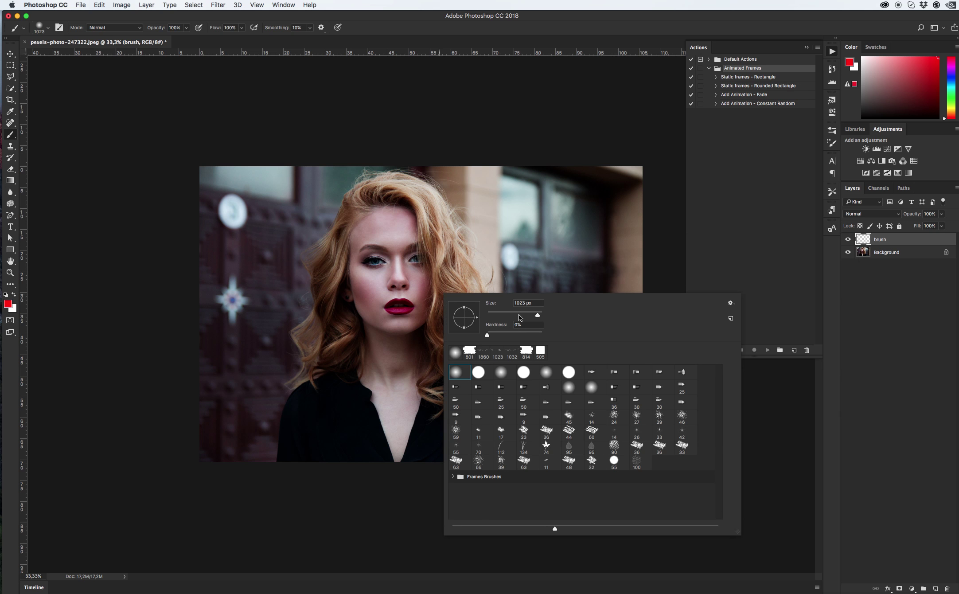
{"action": "left_click_drag", "start_coordinate": [521, 314], "coordinate": [523, 314]}
{"action": "left_click", "coordinate": [418, 243]}
Paint a solid red oval over the woman's forehead, eyes and chin on the brush layer
{"action": "mouse_move", "coordinate": [404, 232]}
{"action": "left_mouse_down"}
{"action": "mouse_move", "coordinate": [370, 270]}
{"action": "mouse_move", "coordinate": [396, 298]}
{"action": "mouse_move", "coordinate": [434, 271]}
{"action": "left_mouse_up"}
{"action": "mouse_move", "coordinate": [406, 281]}
{"action": "left_mouse_down"}
{"action": "mouse_move", "coordinate": [392, 251]}
{"action": "mouse_move", "coordinate": [420, 287]}
{"action": "mouse_move", "coordinate": [392, 288]}
{"action": "mouse_move", "coordinate": [424, 301]}
{"action": "mouse_move", "coordinate": [374, 261]}
{"action": "mouse_move", "coordinate": [430, 269]}
{"action": "mouse_move", "coordinate": [402, 309]}
{"action": "mouse_move", "coordinate": [392, 251]}
{"action": "mouse_move", "coordinate": [402, 241]}
{"action": "mouse_move", "coordinate": [400, 287]}
{"action": "mouse_move", "coordinate": [350, 286]}
{"action": "mouse_move", "coordinate": [422, 305]}
{"action": "mouse_move", "coordinate": [419, 258]}
{"action": "mouse_move", "coordinate": [368, 277]}
{"action": "left_mouse_up"}
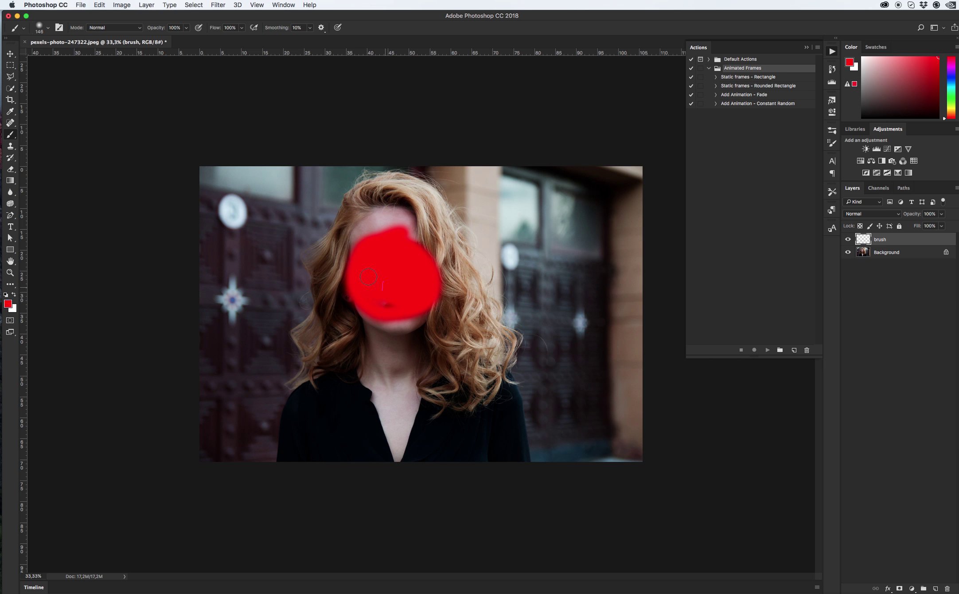
{"action": "mouse_move", "coordinate": [408, 250]}
{"action": "left_mouse_down"}
{"action": "mouse_move", "coordinate": [353, 300]}
{"action": "mouse_move", "coordinate": [425, 299]}
{"action": "left_mouse_up"}
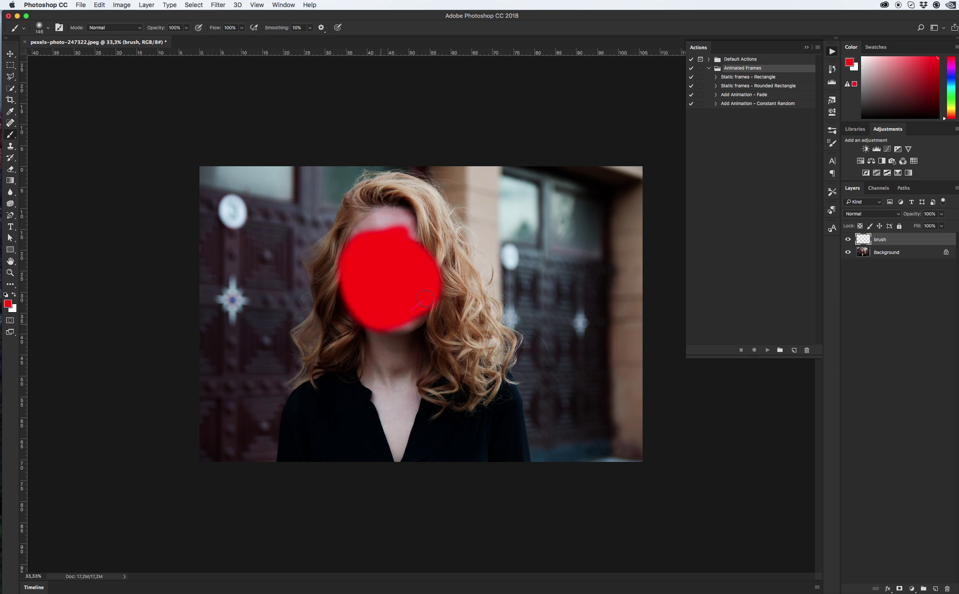
{"action": "mouse_move", "coordinate": [410, 241]}
{"action": "left_mouse_down"}
{"action": "mouse_move", "coordinate": [385, 227]}
{"action": "mouse_move", "coordinate": [352, 250]}
{"action": "left_mouse_up"}
{"action": "mouse_move", "coordinate": [408, 325]}
{"action": "left_mouse_down"}
{"action": "mouse_move", "coordinate": [420, 251]}
{"action": "mouse_move", "coordinate": [343, 222]}
{"action": "mouse_move", "coordinate": [340, 270]}
{"action": "mouse_move", "coordinate": [373, 221]}
{"action": "mouse_move", "coordinate": [368, 213]}
{"action": "mouse_move", "coordinate": [426, 237]}
{"action": "mouse_move", "coordinate": [443, 278]}
{"action": "mouse_move", "coordinate": [415, 225]}
{"action": "mouse_move", "coordinate": [360, 220]}
{"action": "mouse_move", "coordinate": [362, 304]}
{"action": "left_mouse_up"}
{"action": "mouse_move", "coordinate": [438, 291]}
{"action": "left_mouse_down"}
{"action": "mouse_move", "coordinate": [419, 228]}
{"action": "mouse_move", "coordinate": [368, 209]}
{"action": "mouse_move", "coordinate": [346, 261]}
{"action": "mouse_move", "coordinate": [349, 290]}
{"action": "mouse_move", "coordinate": [334, 273]}
{"action": "mouse_move", "coordinate": [355, 300]}
{"action": "mouse_move", "coordinate": [401, 325]}
{"action": "mouse_move", "coordinate": [423, 300]}
{"action": "mouse_move", "coordinate": [429, 309]}
{"action": "mouse_move", "coordinate": [442, 296]}
{"action": "mouse_move", "coordinate": [399, 330]}
{"action": "mouse_move", "coordinate": [333, 284]}
{"action": "left_mouse_up"}
Select and play the Static frames - Rectangle action to build rectangular frames around the face
{"action": "key", "text": "v"}
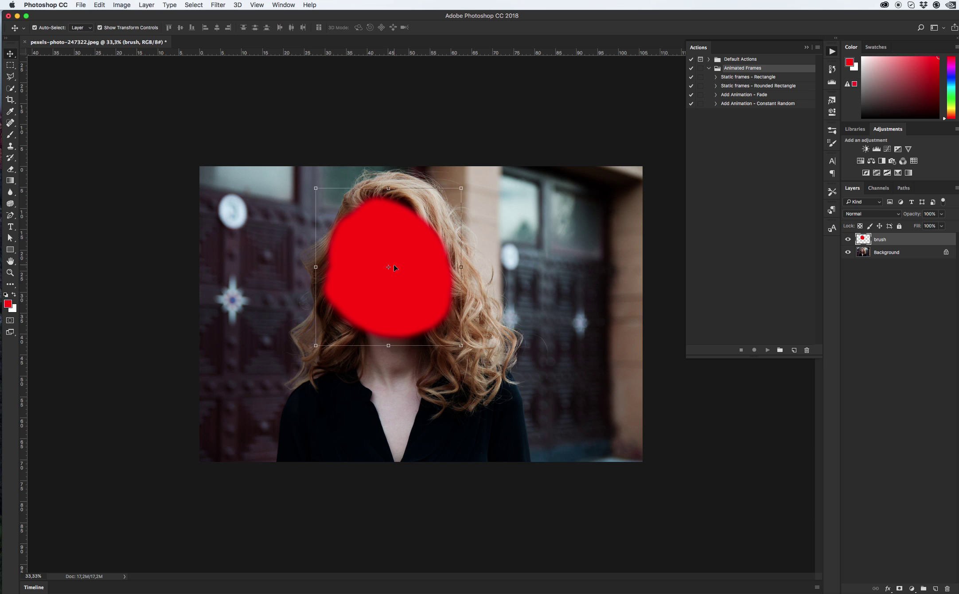
{"action": "mouse_move", "coordinate": [411, 282]}
{"action": "left_mouse_down"}
{"action": "mouse_move", "coordinate": [419, 266]}
{"action": "mouse_move", "coordinate": [410, 281]}
{"action": "mouse_move", "coordinate": [383, 253]}
{"action": "mouse_move", "coordinate": [410, 282]}
{"action": "left_mouse_up"}
{"action": "left_click", "coordinate": [770, 78]}
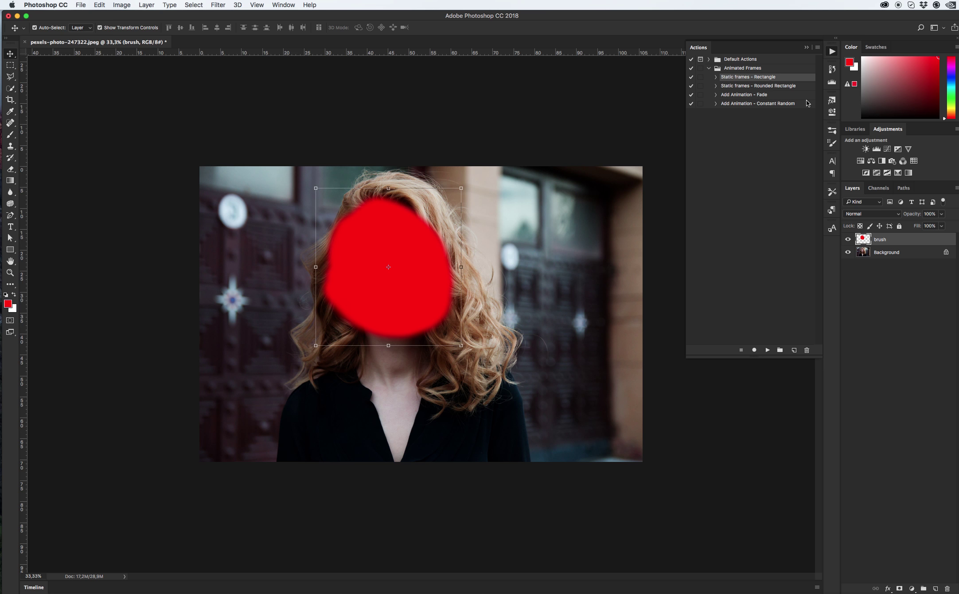
{"action": "left_click", "coordinate": [768, 350]}
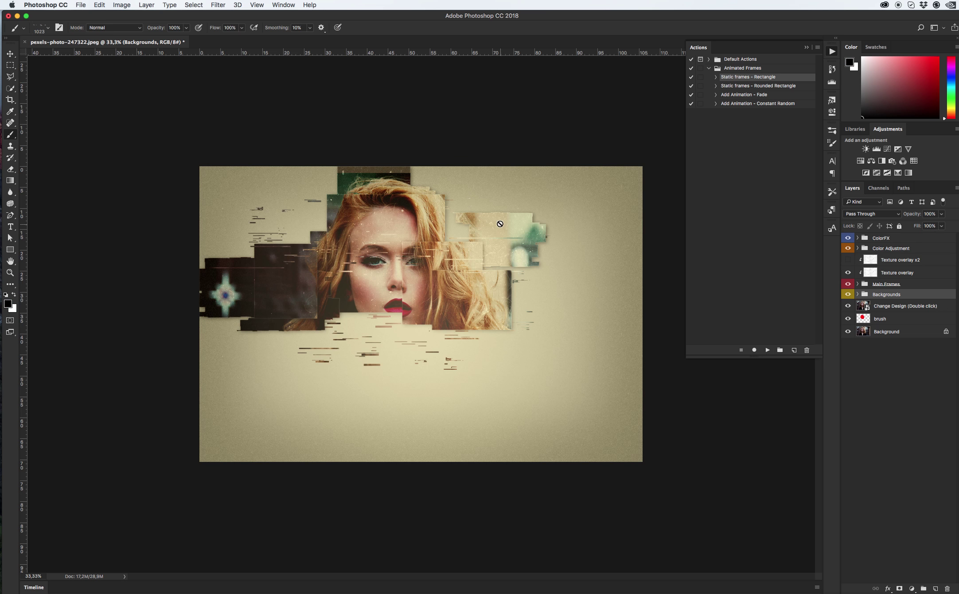
Select the layers from the ColorFX group down to Change Design and delete them
{"action": "key", "text": "v"}
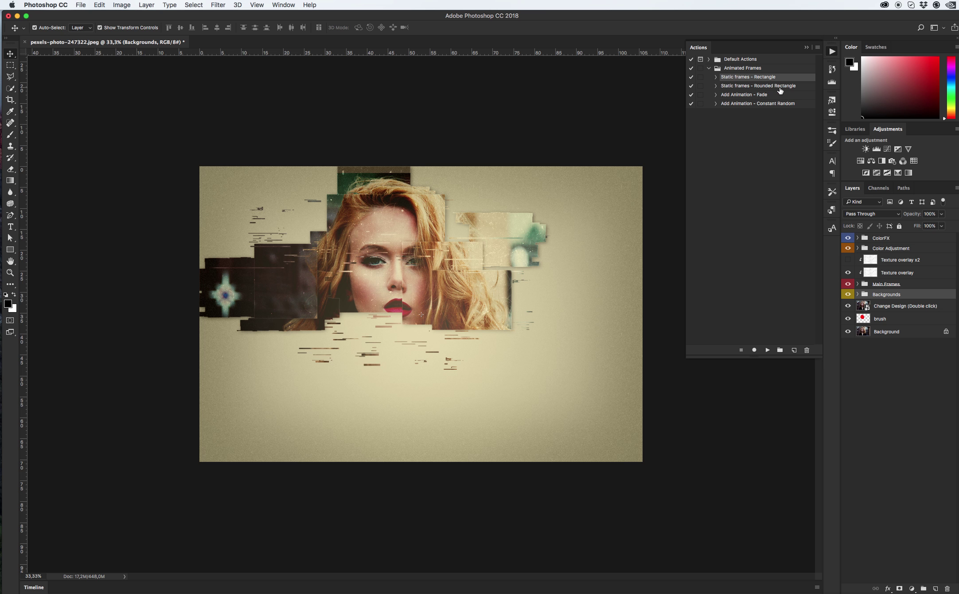
{"action": "left_click", "coordinate": [900, 241]}
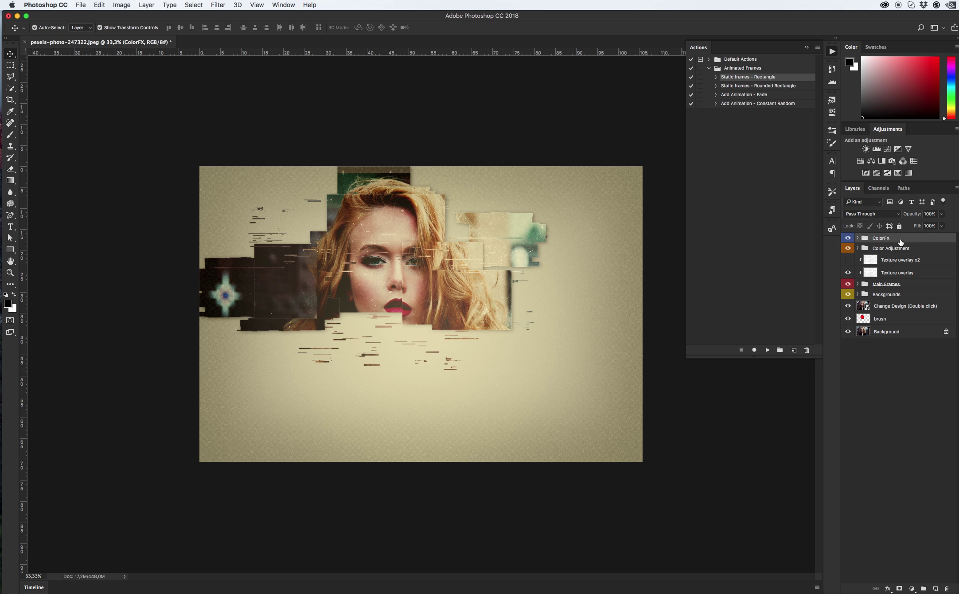
{"action": "left_click", "coordinate": [896, 307], "text": "shift"}
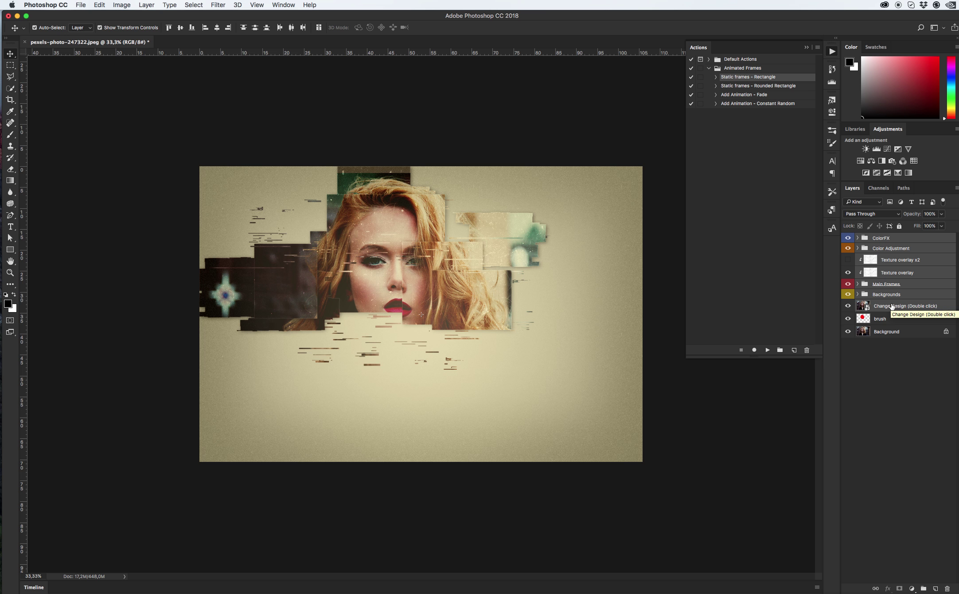
{"action": "key", "text": "Delete"}
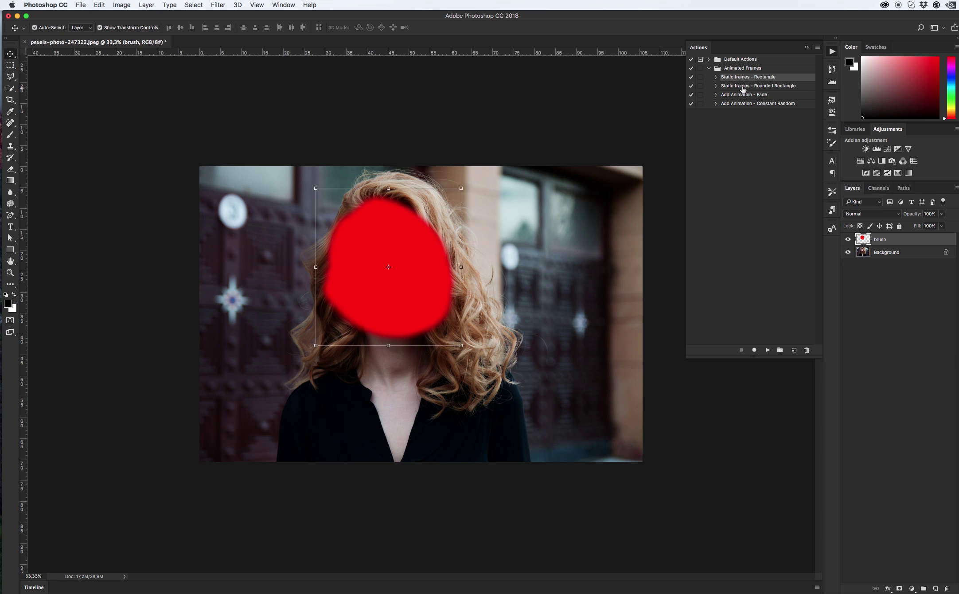
Select and play the Static frames - Rounded Rectangle action to build the beige rounded-frame collage
{"action": "left_click", "coordinate": [744, 88]}
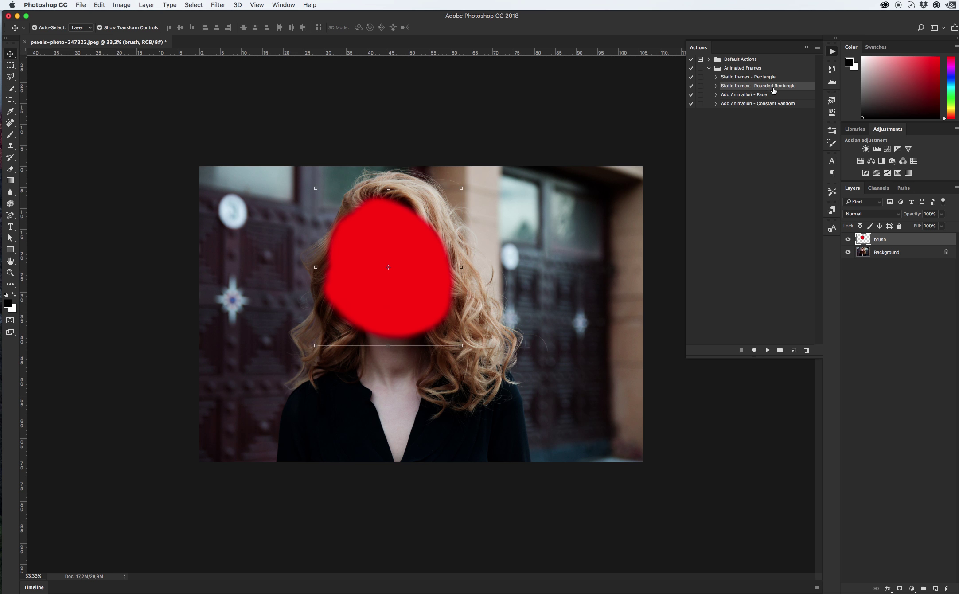
{"action": "left_click", "coordinate": [768, 350]}
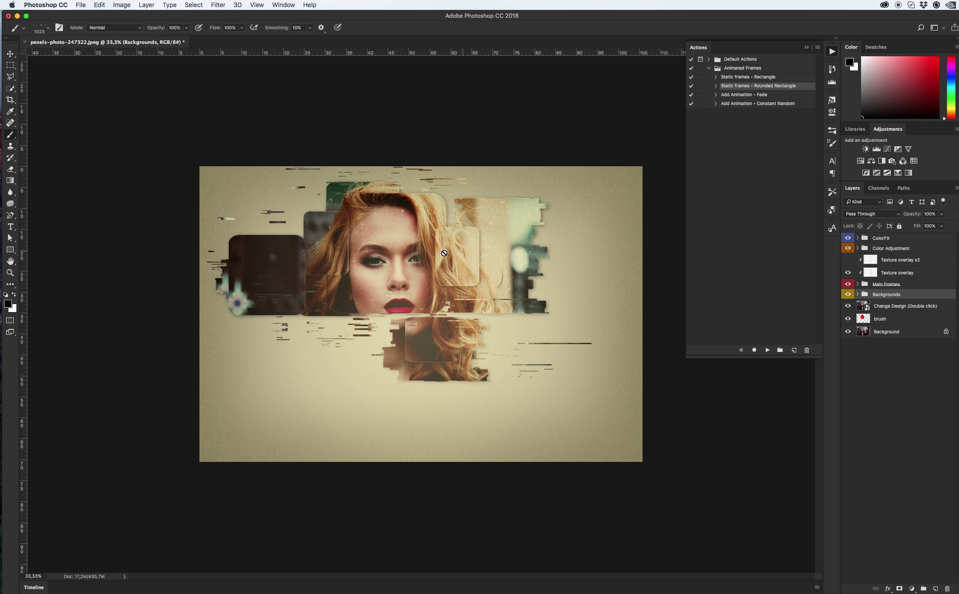
Place the football photo into the Change Design smart object, scale it to about 240%, then save and close
{"action": "left_click", "coordinate": [864, 308]}
{"action": "double_click", "coordinate": [864, 308]}
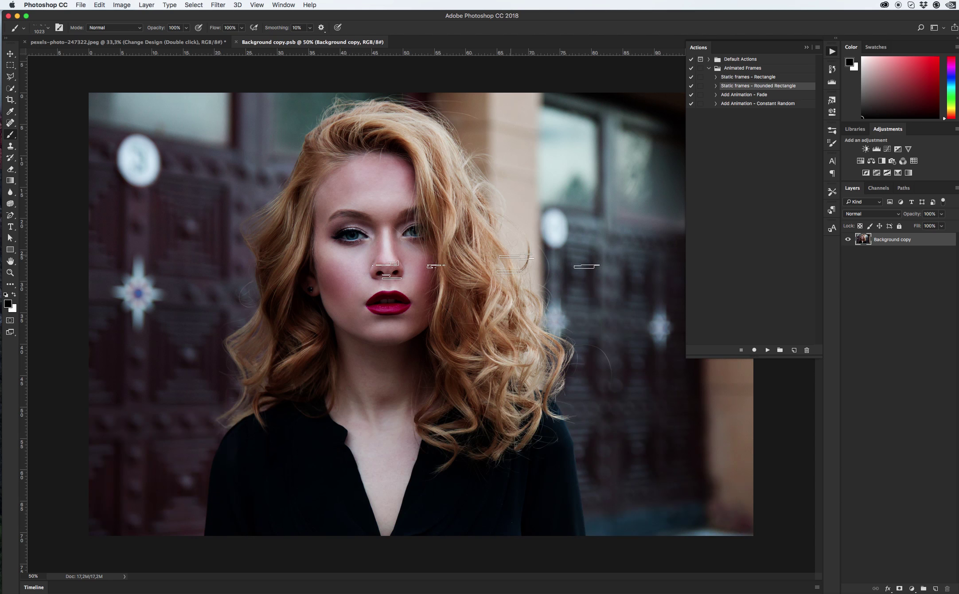
{"action": "left_click", "coordinate": [133, 591]}
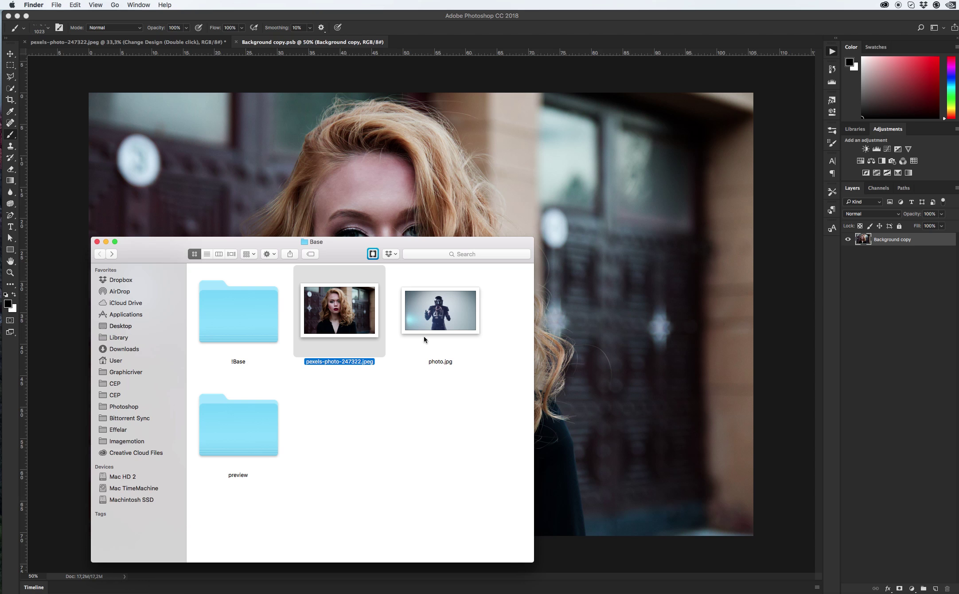
{"action": "left_click_drag", "start_coordinate": [426, 336], "coordinate": [450, 186]}
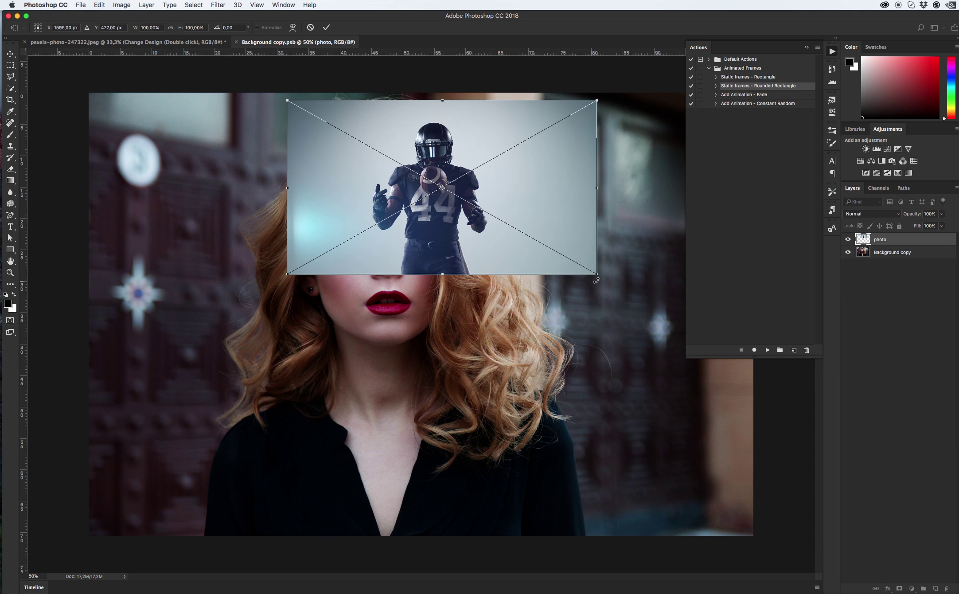
{"action": "left_click_drag", "start_coordinate": [596, 280], "coordinate": [740, 359]}
{"action": "left_click_drag", "start_coordinate": [567, 279], "coordinate": [506, 340]}
{"action": "left_click_drag", "start_coordinate": [687, 435], "coordinate": [870, 552]}
{"action": "left_click_drag", "start_coordinate": [666, 499], "coordinate": [602, 498]}
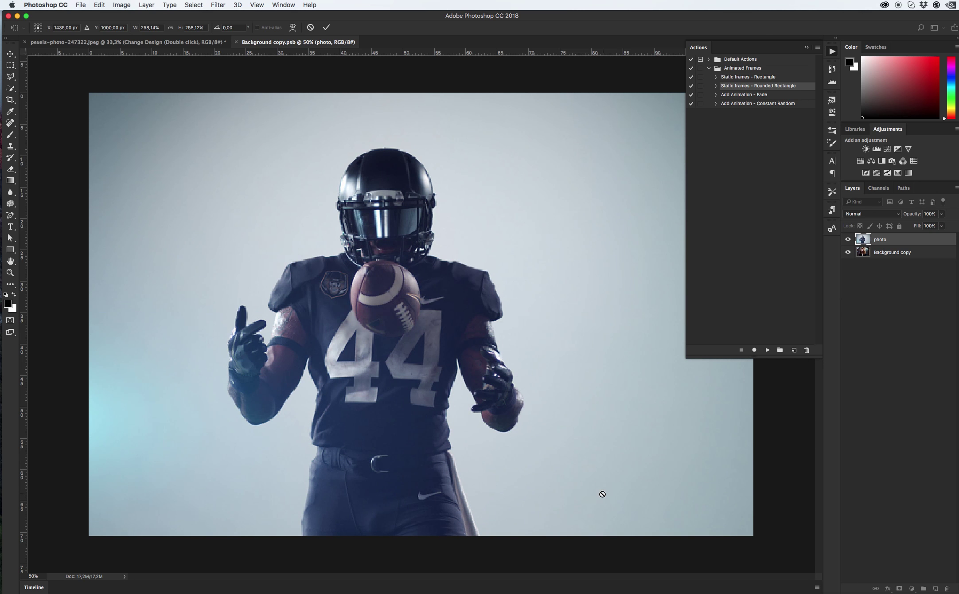
{"action": "key", "text": "Return"}
{"action": "key", "text": "cmd+s"}
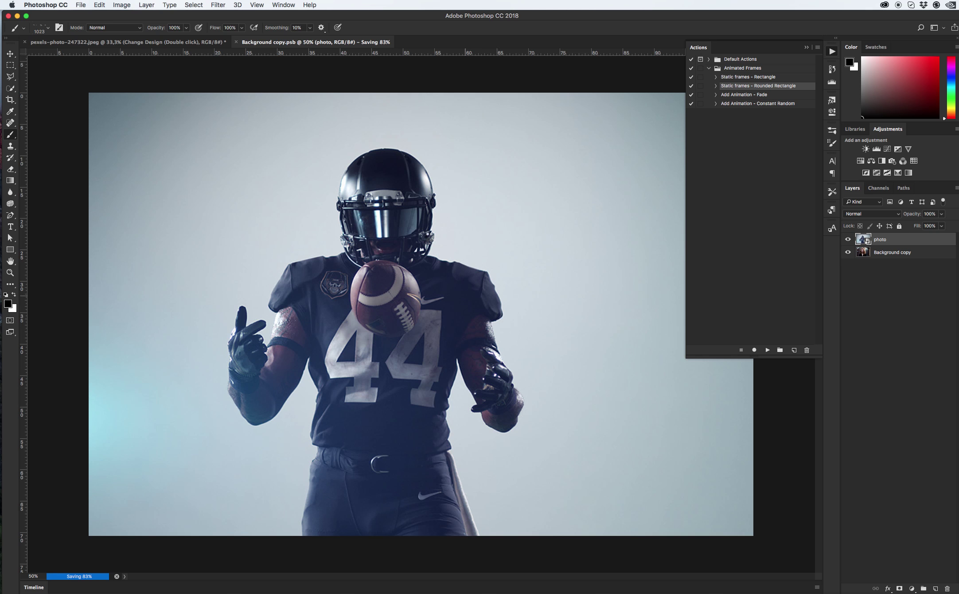
{"action": "key", "text": "cmd+w"}
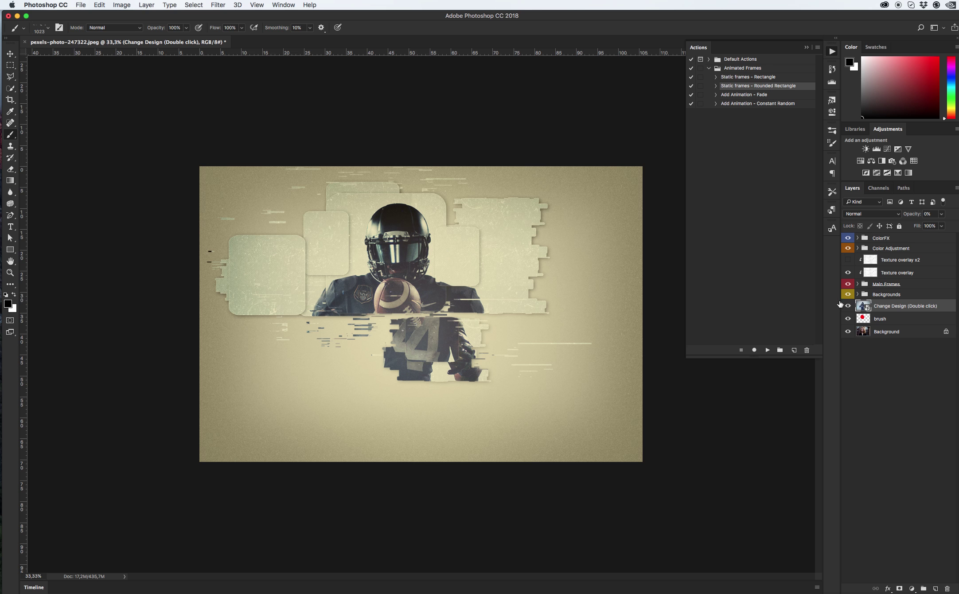
Reopen Change Design, delete the football photo layer, then save and close the smart object
{"action": "double_click", "coordinate": [863, 309]}
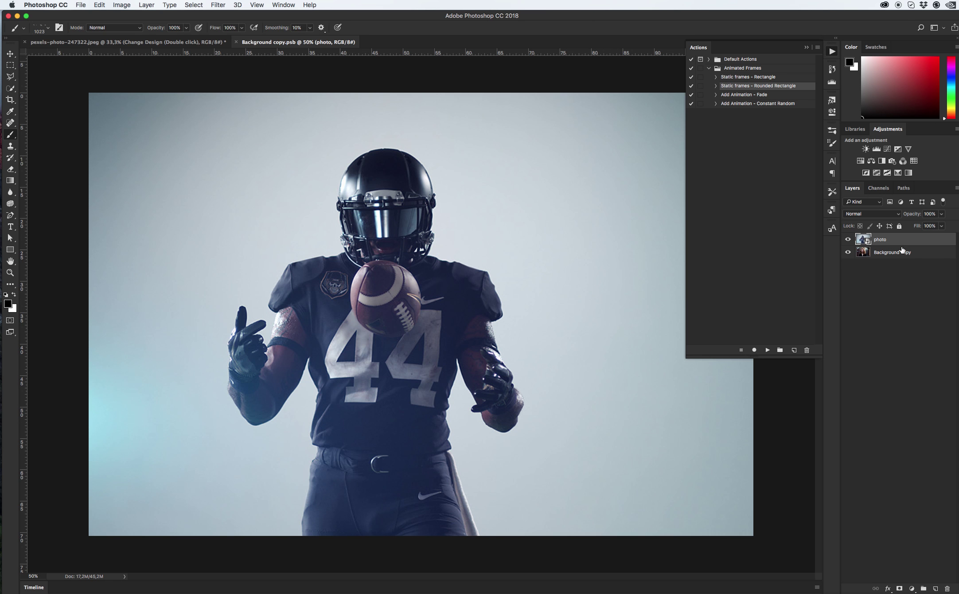
{"action": "key", "text": "BackSpace"}
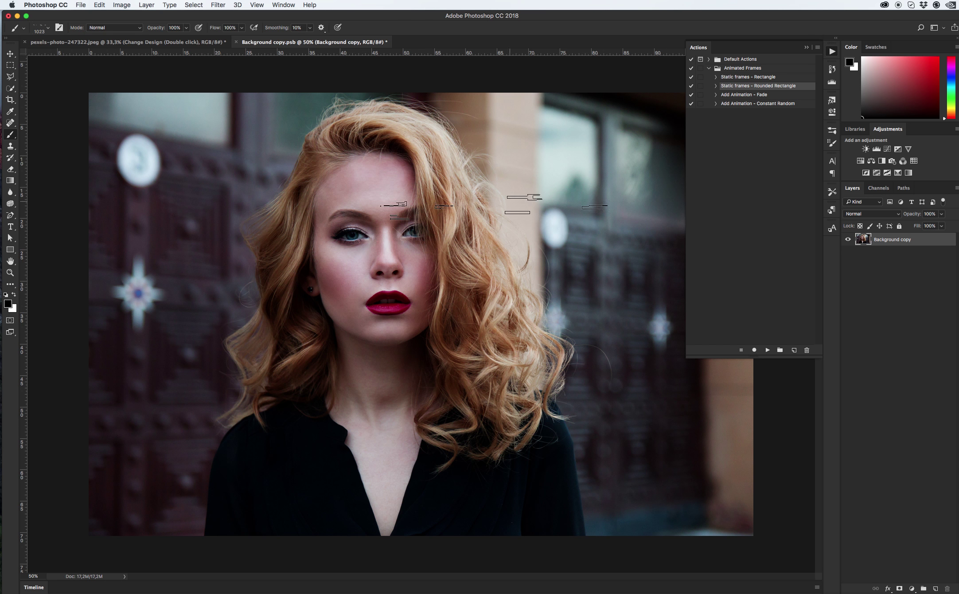
{"action": "key", "text": "super+s"}
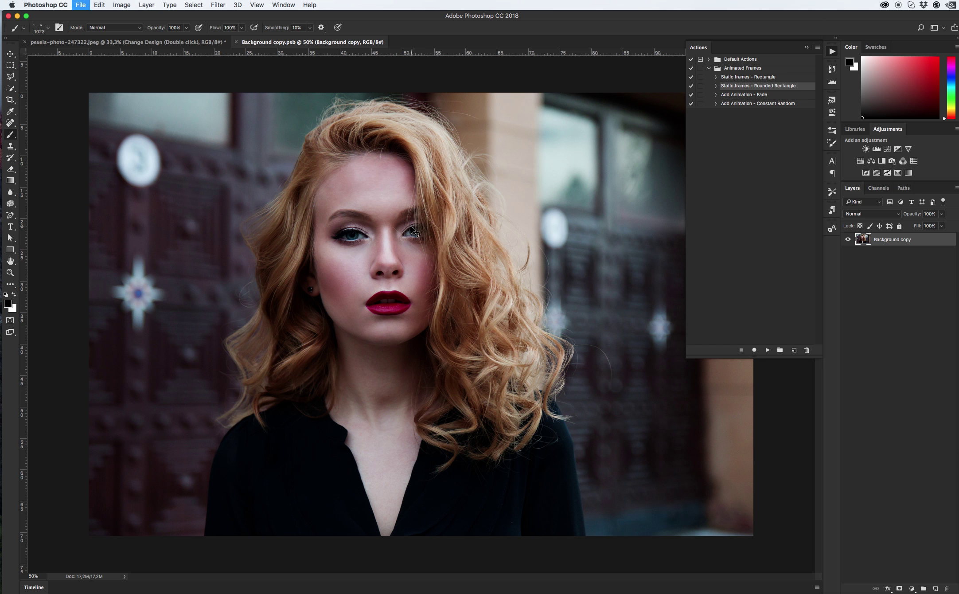
{"action": "key", "text": "super+w"}
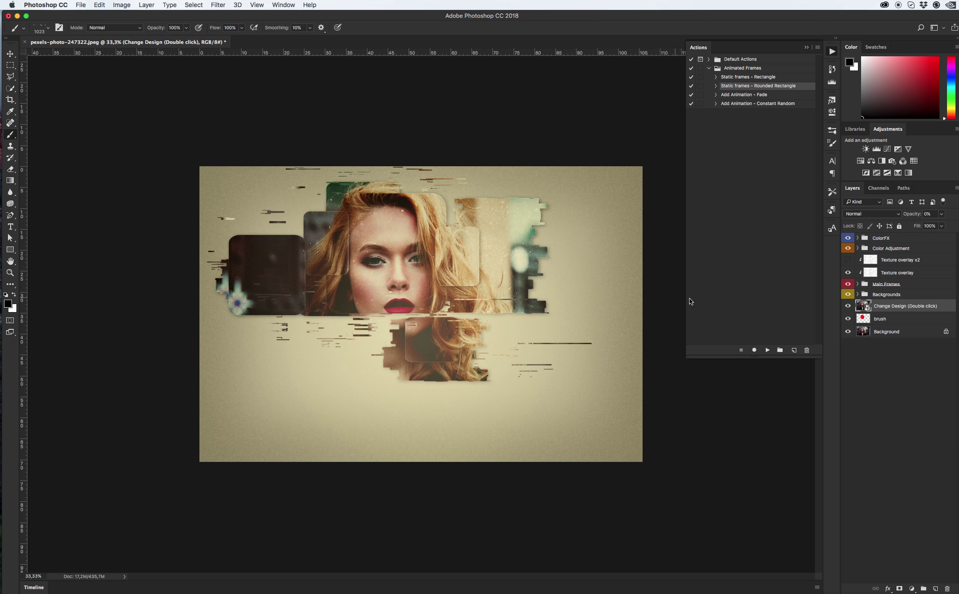
Recolour Color Fill 1 to a light pink, then hide it and show the Background Image layer
{"action": "left_click", "coordinate": [858, 295]}
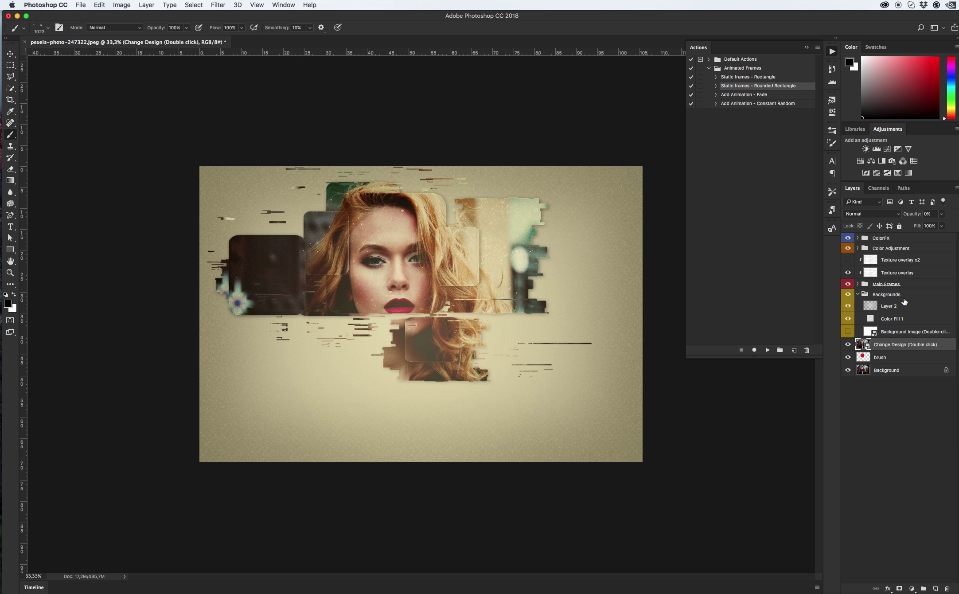
{"action": "double_click", "coordinate": [870, 319]}
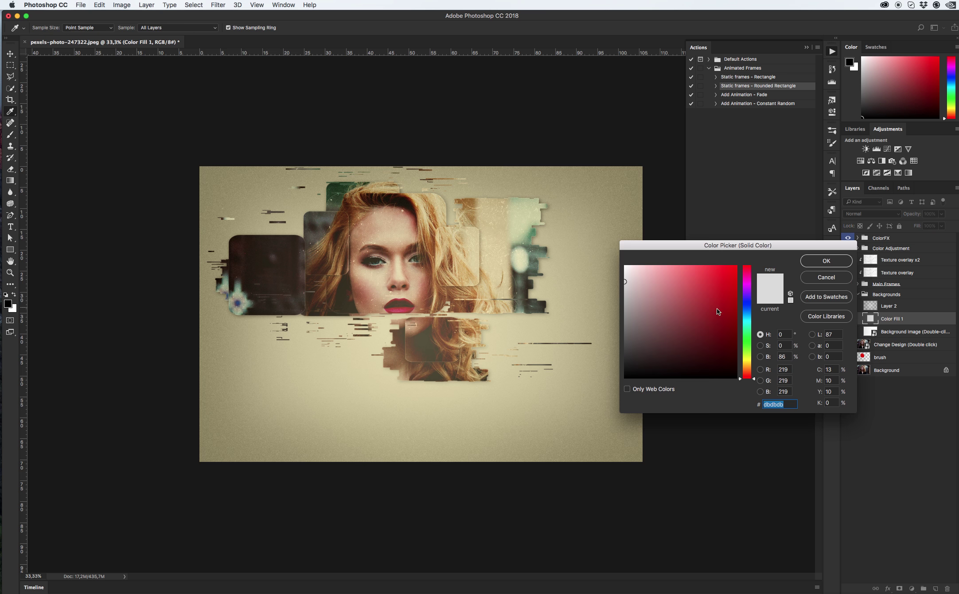
{"action": "left_click_drag", "start_coordinate": [641, 289], "coordinate": [650, 283]}
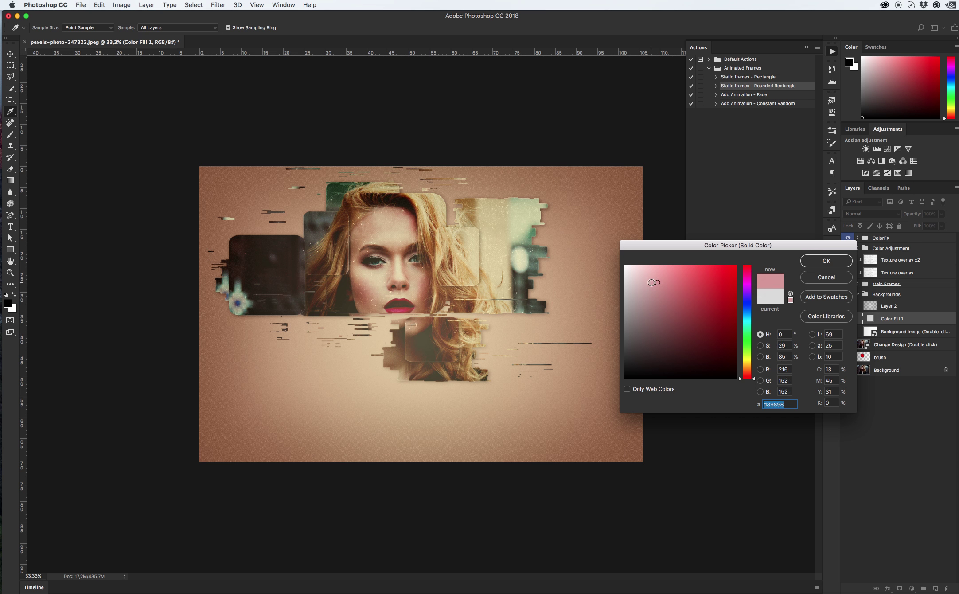
{"action": "left_click", "coordinate": [825, 262]}
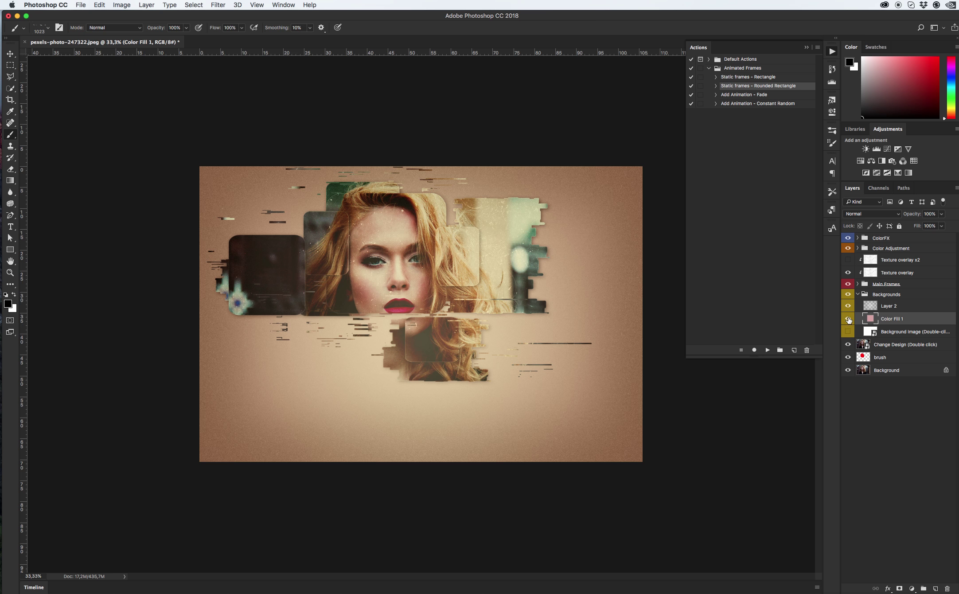
{"action": "left_click", "coordinate": [849, 320]}
{"action": "left_click", "coordinate": [849, 332]}
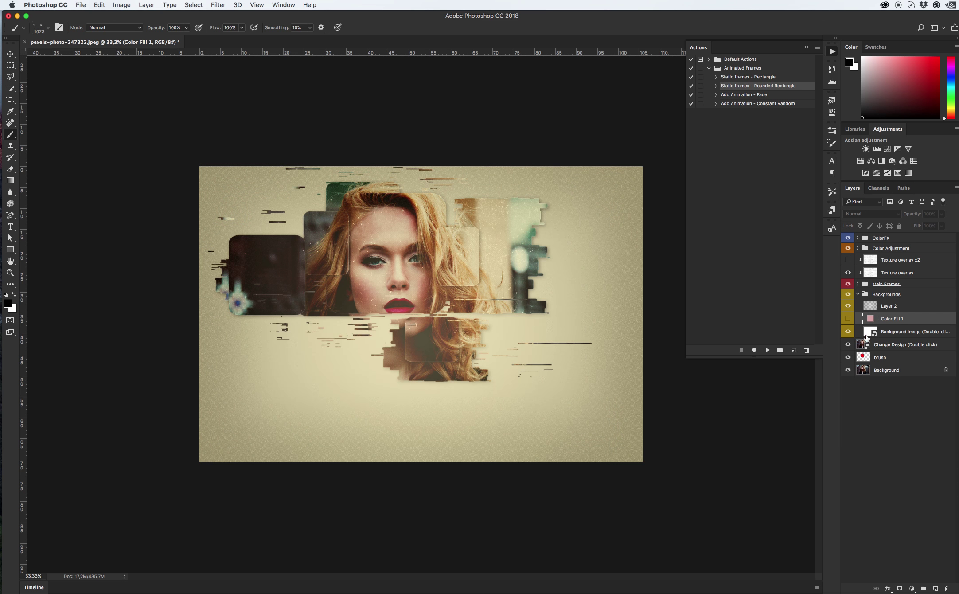
Inspect and close the Background Image smart object, then hide the red brush layer
{"action": "double_click", "coordinate": [871, 332]}
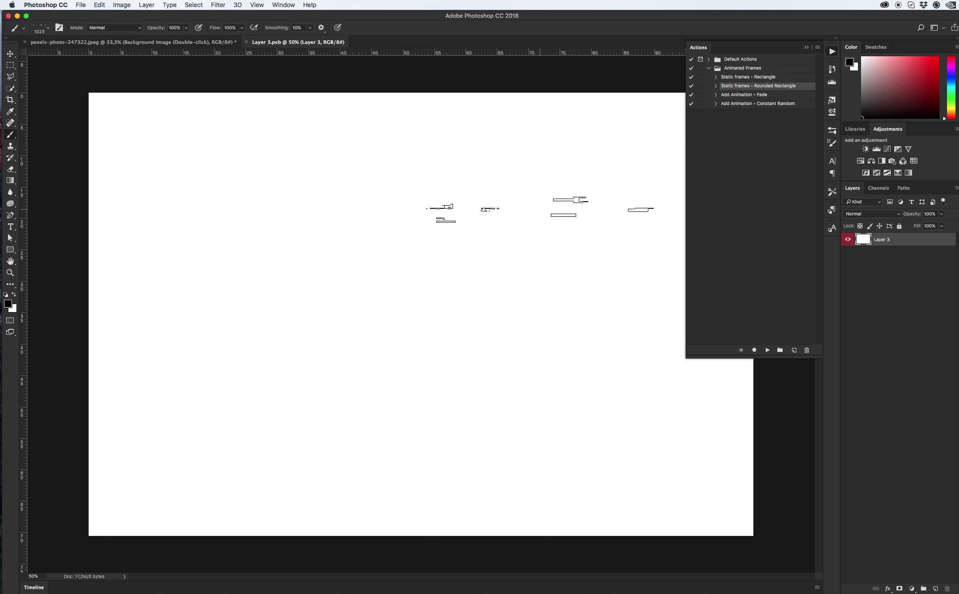
{"action": "key", "text": "super+w"}
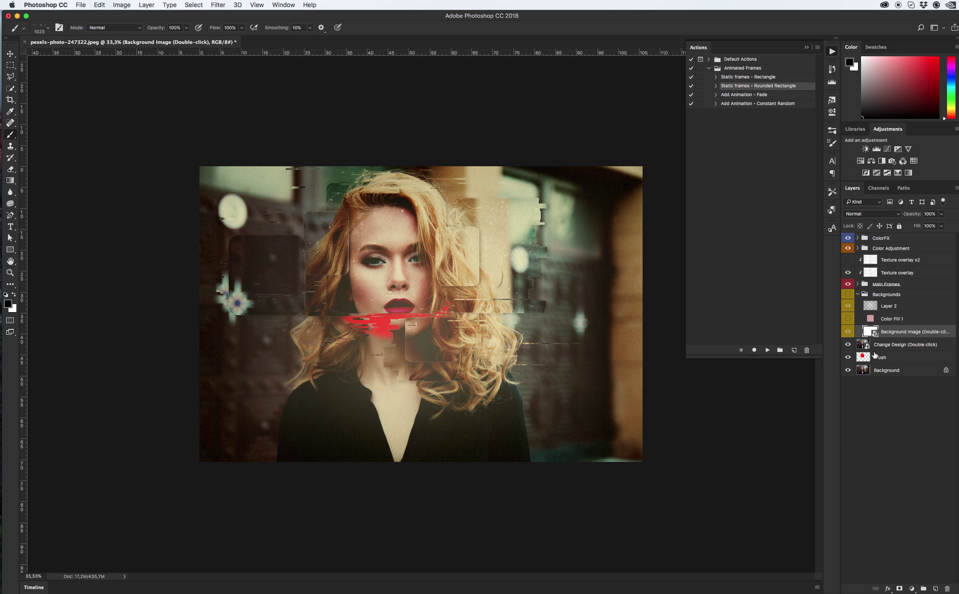
{"action": "left_click", "coordinate": [848, 357]}
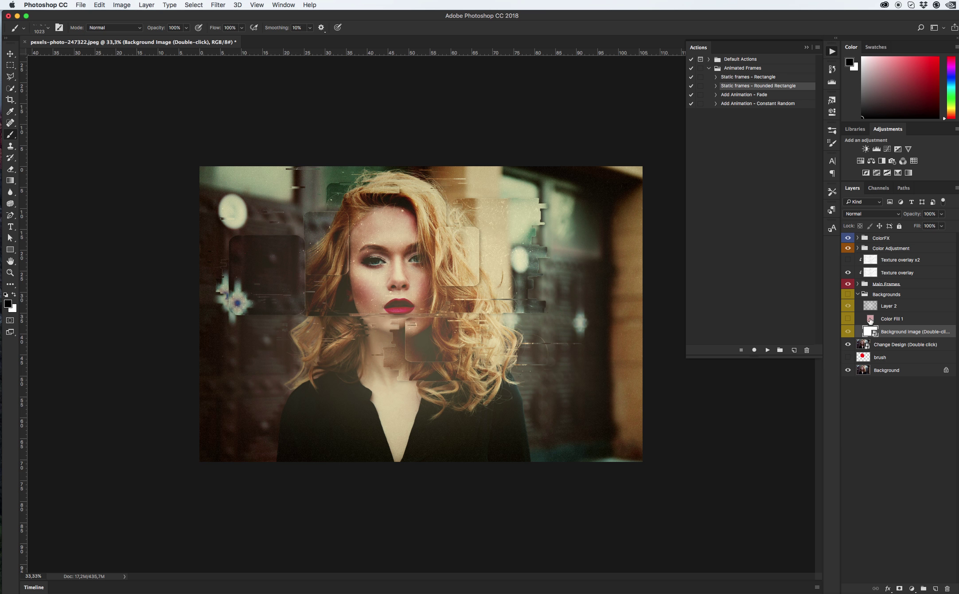
Try a dusty pink Solid Color fill layer above Change Design at reduced opacity
{"action": "left_click", "coordinate": [902, 350]}
{"action": "left_click", "coordinate": [913, 592]}
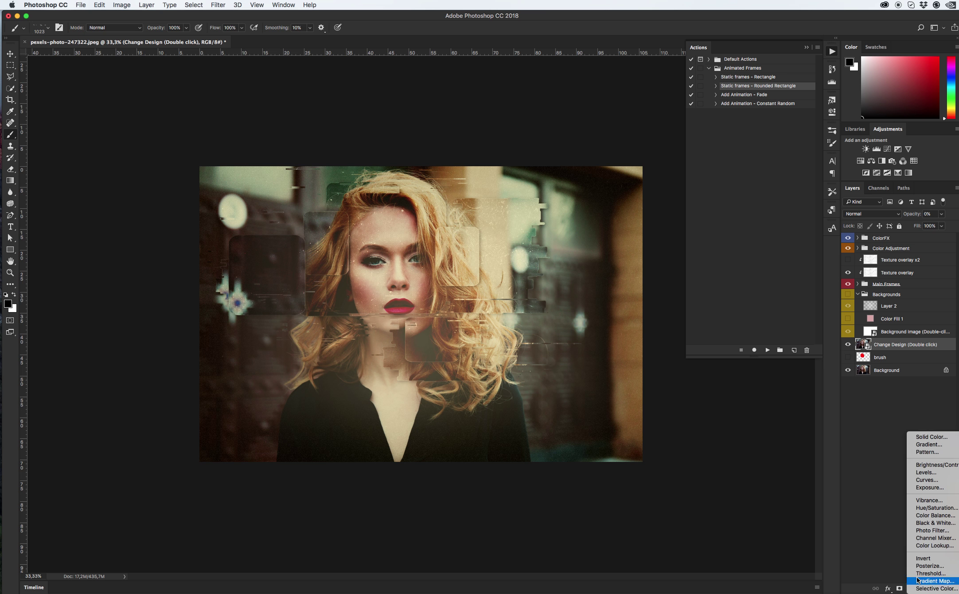
{"action": "left_click", "coordinate": [806, 399]}
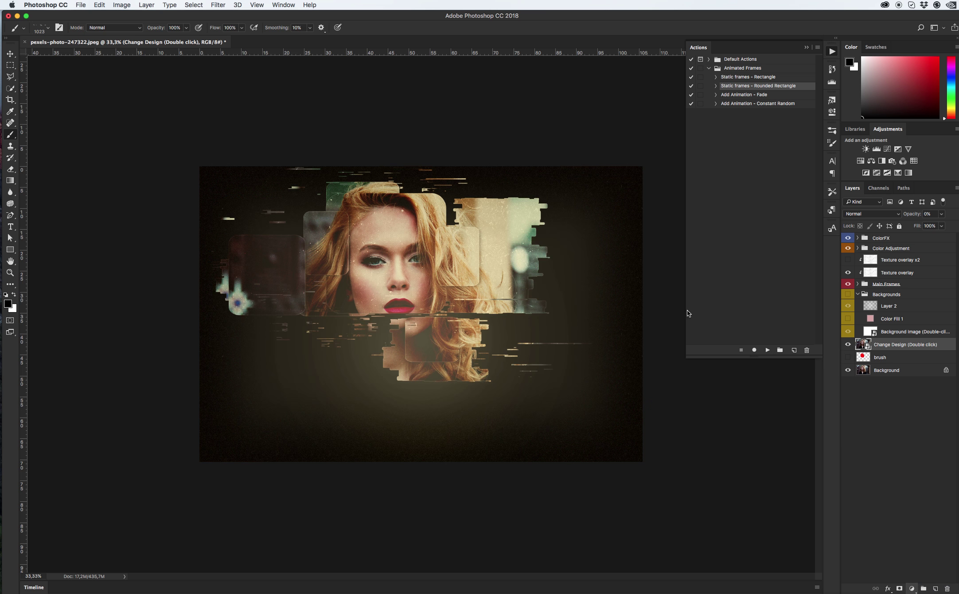
{"action": "mouse_move", "coordinate": [647, 305]}
{"action": "left_mouse_down"}
{"action": "mouse_move", "coordinate": [622, 331]}
{"action": "mouse_move", "coordinate": [657, 322]}
{"action": "left_mouse_up"}
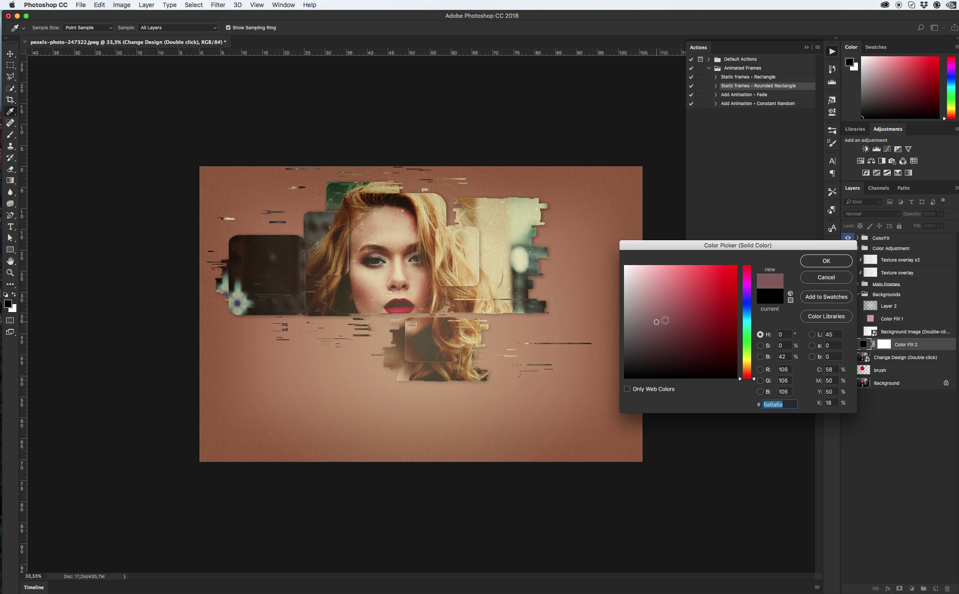
{"action": "left_click", "coordinate": [823, 262]}
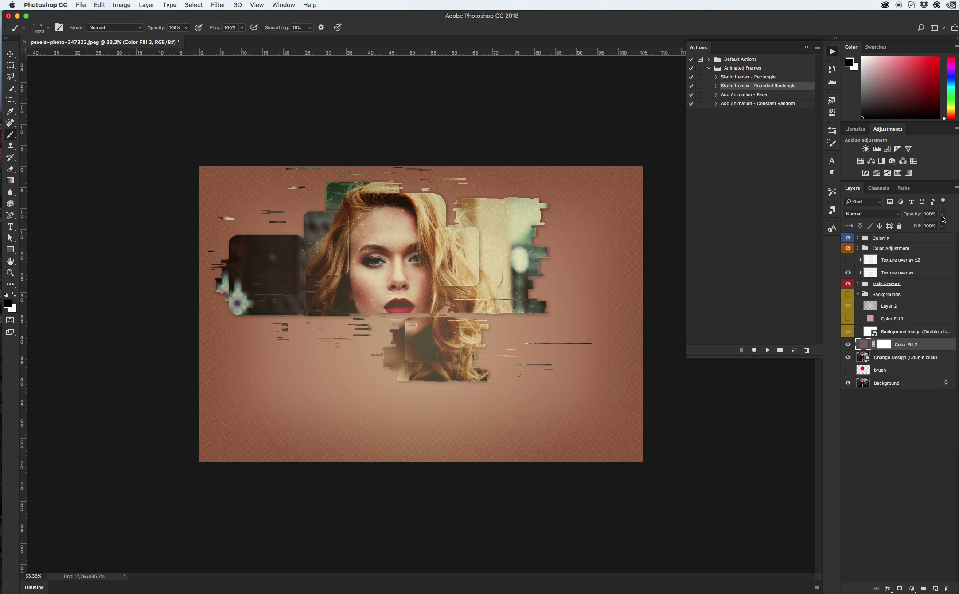
{"action": "left_click", "coordinate": [942, 214]}
{"action": "mouse_move", "coordinate": [943, 224]}
{"action": "left_mouse_down"}
{"action": "mouse_move", "coordinate": [917, 224]}
{"action": "mouse_move", "coordinate": [933, 226]}
{"action": "left_mouse_up"}
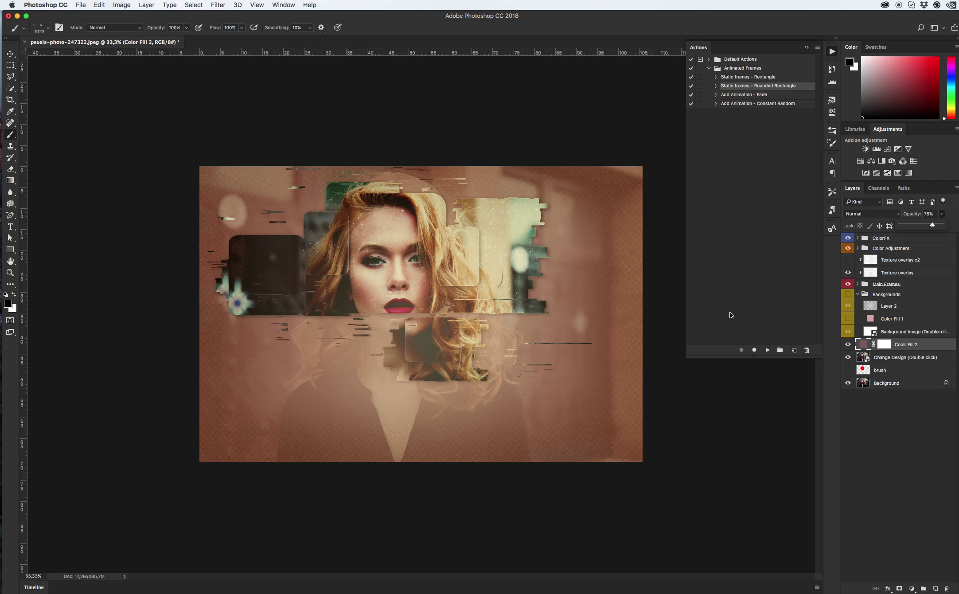
{"action": "left_click", "coordinate": [928, 349]}
Delete the Color Fill 2 layer and hide the Background Image photo backdrop
{"action": "key", "text": "BackSpace"}
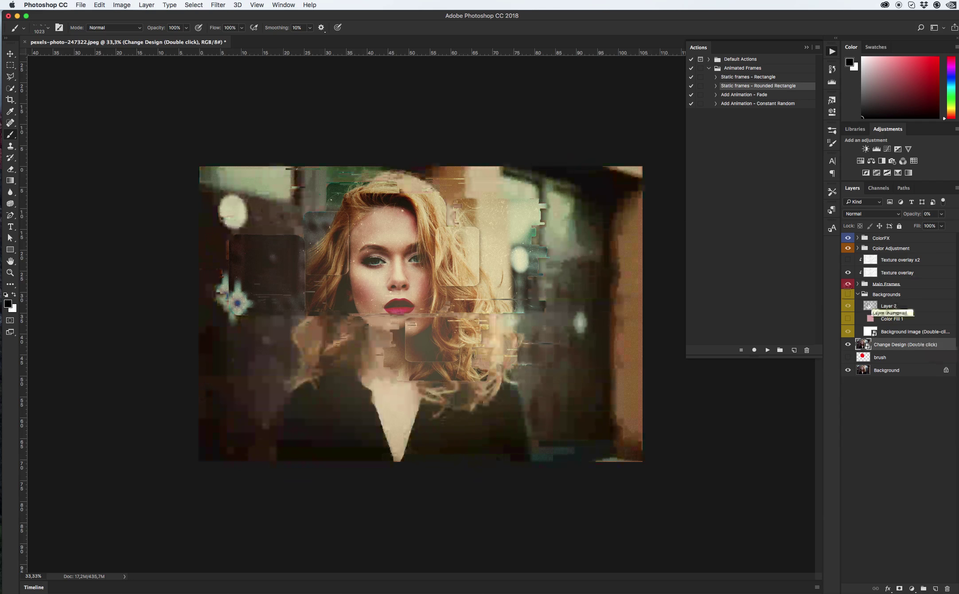
{"action": "left_click", "coordinate": [848, 293]}
{"action": "left_click", "coordinate": [847, 331]}
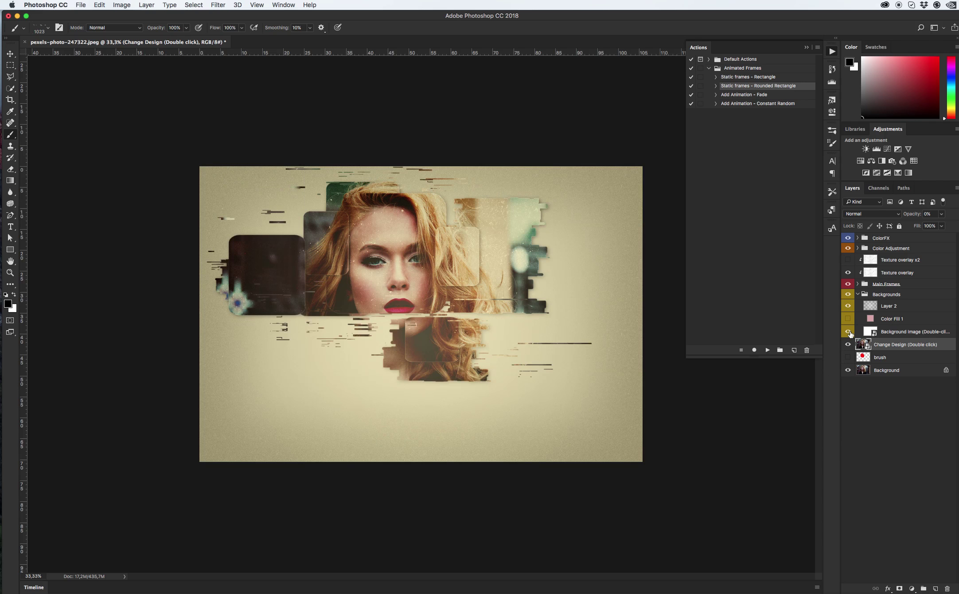
Show the pink Color Fill 1 backdrop and move the Back Small Frames layer up and left
{"action": "left_click", "coordinate": [848, 319]}
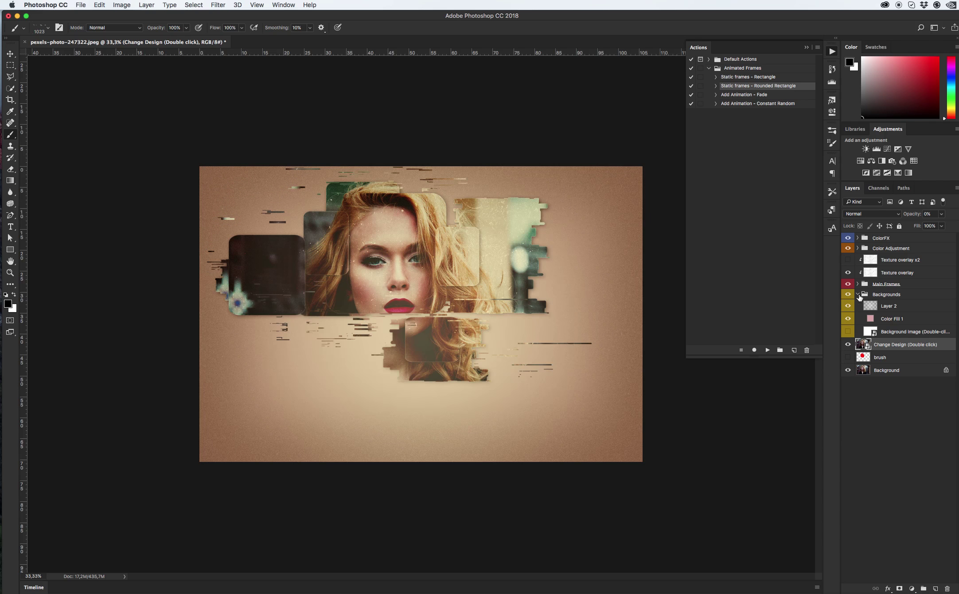
{"action": "left_click", "coordinate": [859, 295]}
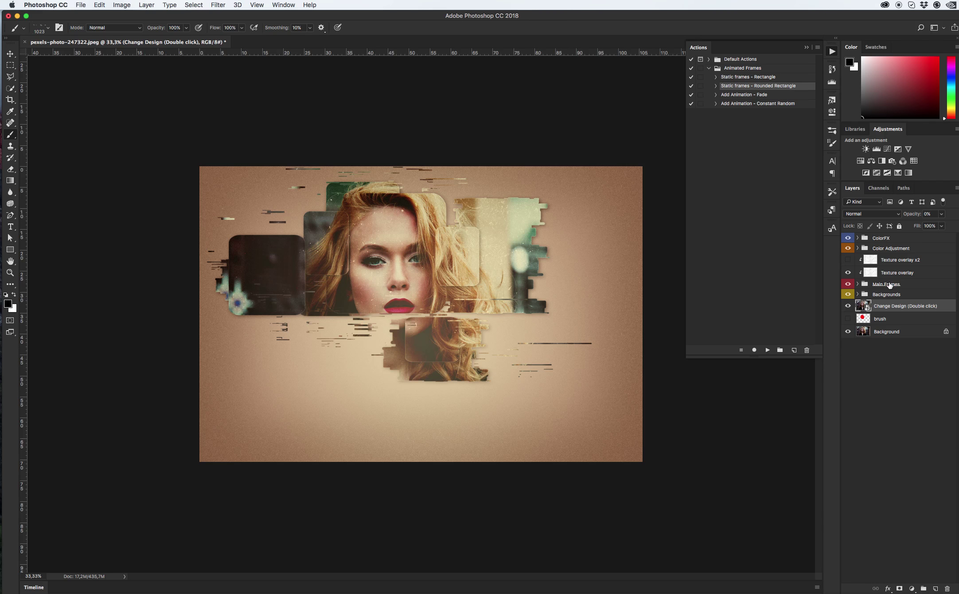
{"action": "left_click", "coordinate": [858, 284]}
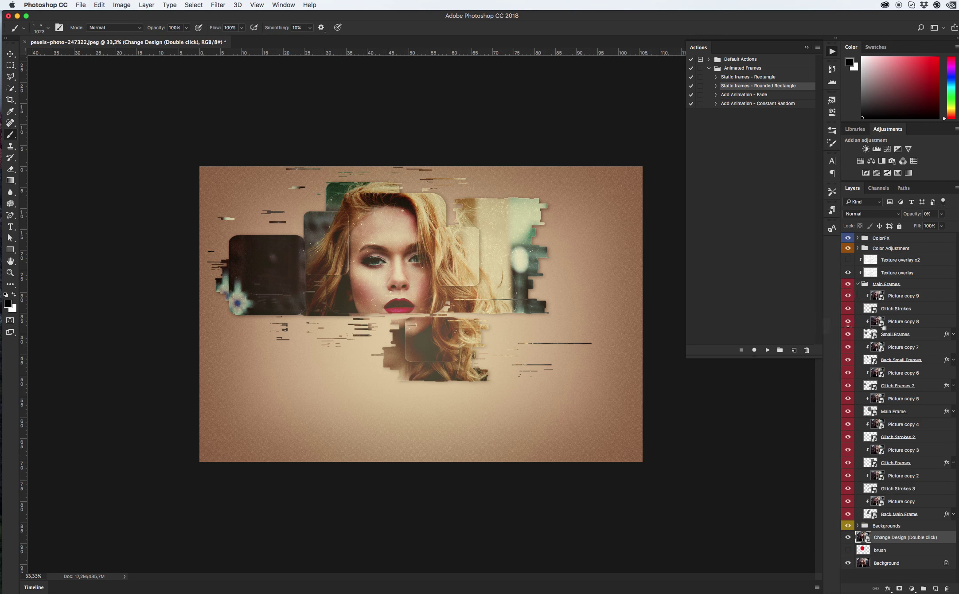
{"action": "left_click", "coordinate": [921, 312]}
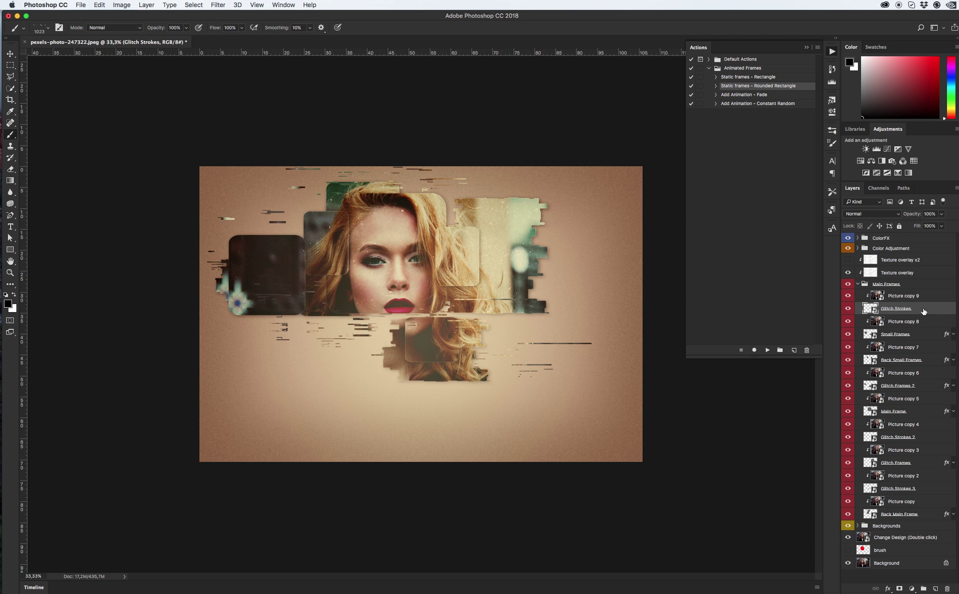
{"action": "left_click", "coordinate": [918, 337]}
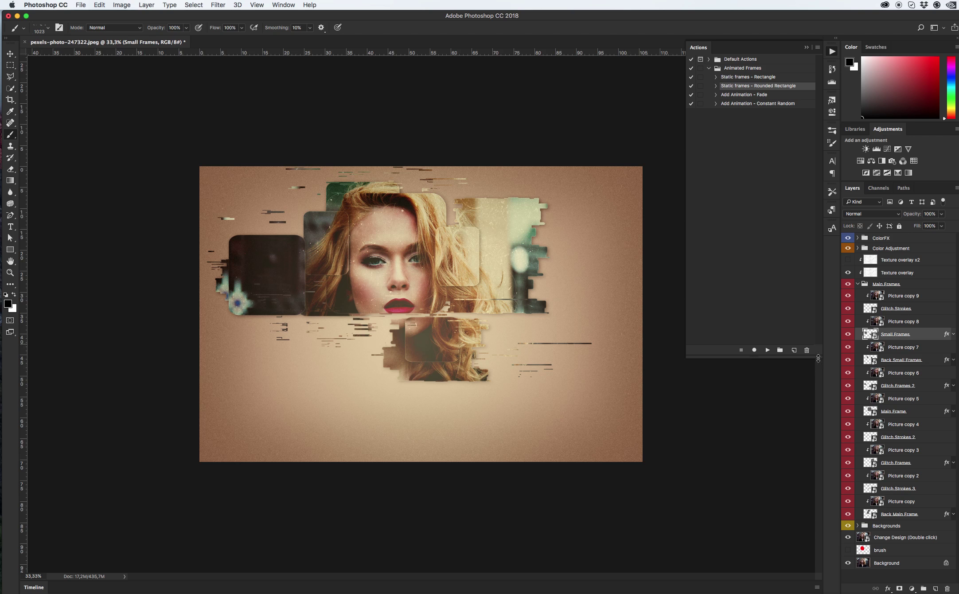
{"action": "left_click", "coordinate": [928, 362]}
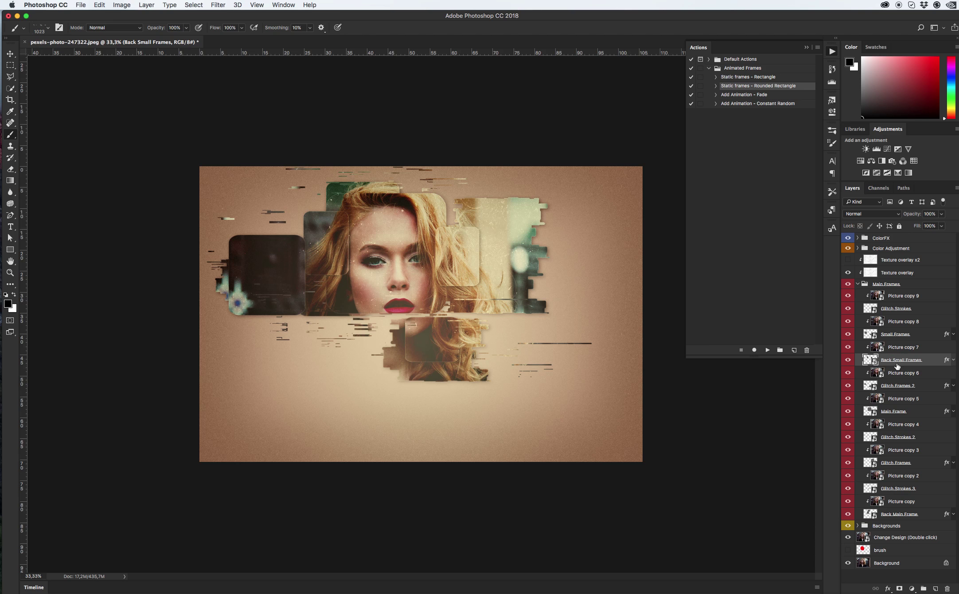
{"action": "key", "text": "super+t"}
{"action": "left_click_drag", "start_coordinate": [452, 272], "coordinate": [443, 251]}
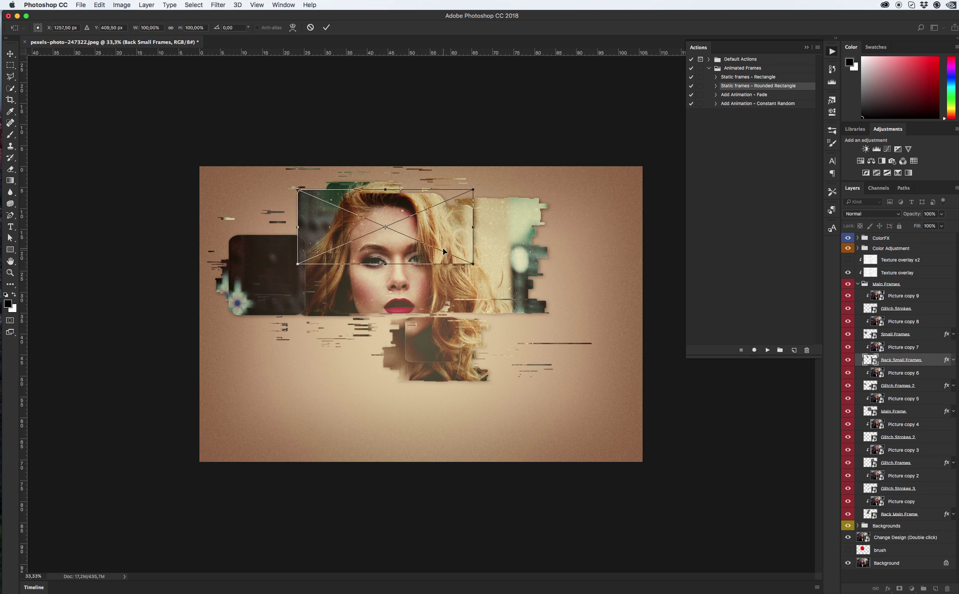
{"action": "key", "text": "Return"}
Shift Glitch Frames 2 down and left, and nudge Picture copy 6 slightly left
{"action": "key", "text": "b"}
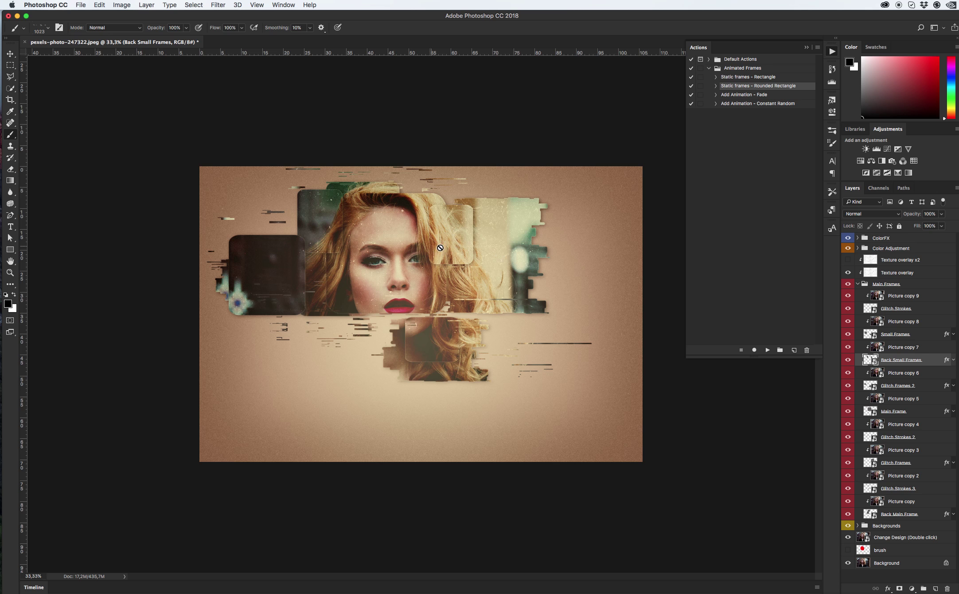
{"action": "left_click", "coordinate": [871, 386]}
{"action": "key", "text": "v"}
{"action": "left_click_drag", "start_coordinate": [465, 284], "coordinate": [454, 292]}
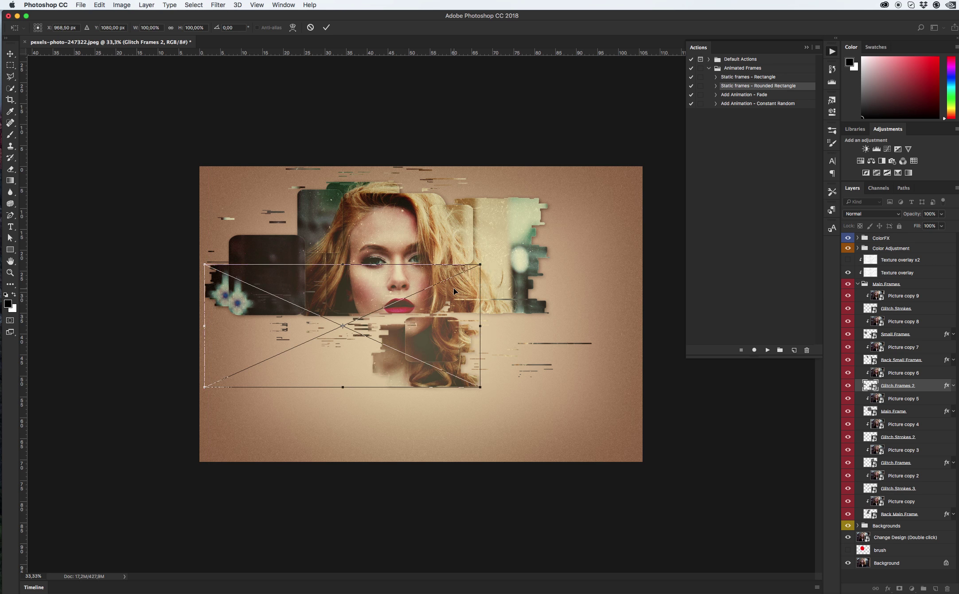
{"action": "key", "text": "Return"}
{"action": "left_click", "coordinate": [900, 375]}
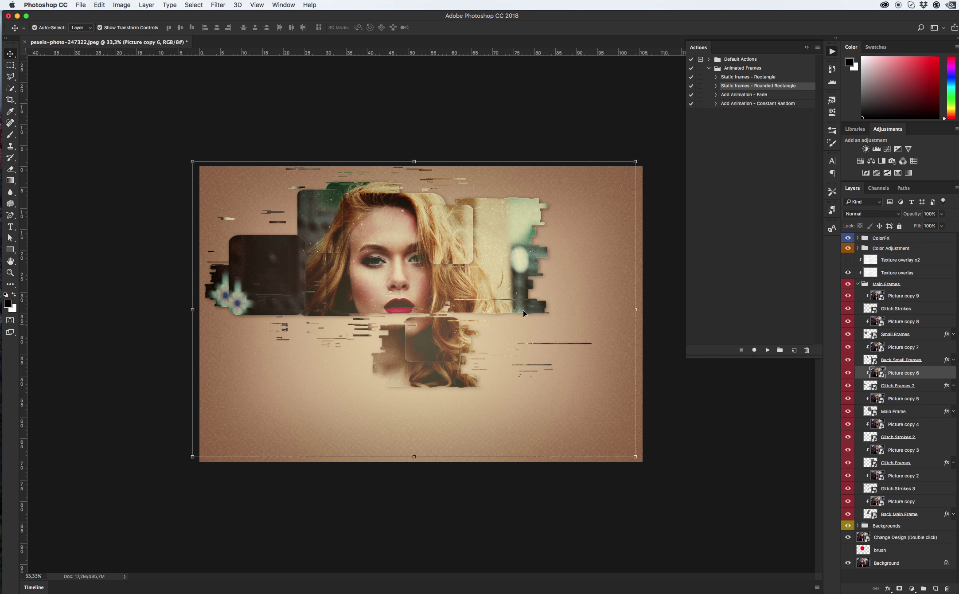
{"action": "left_click", "coordinate": [415, 161]}
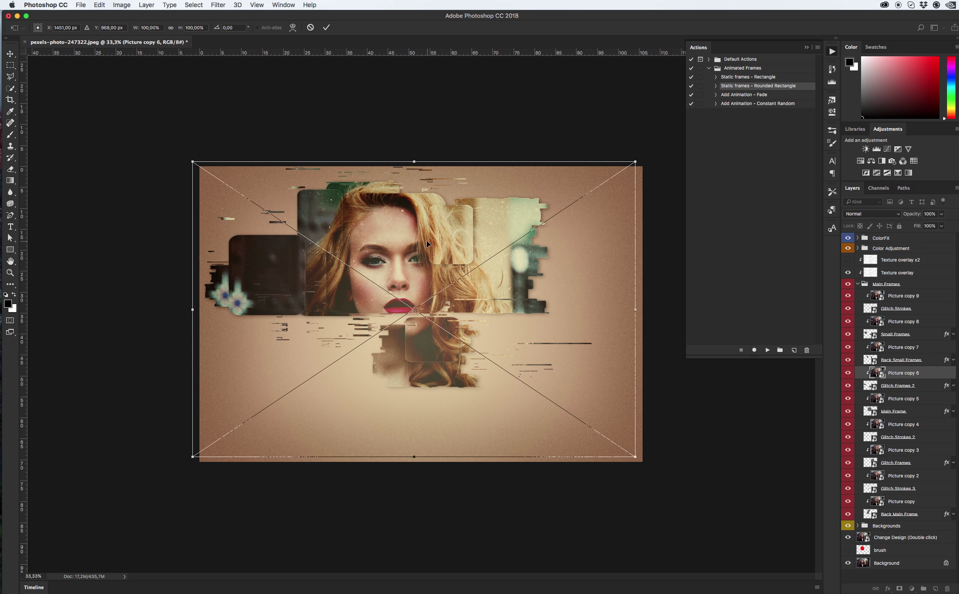
{"action": "left_click_drag", "start_coordinate": [428, 244], "coordinate": [423, 242]}
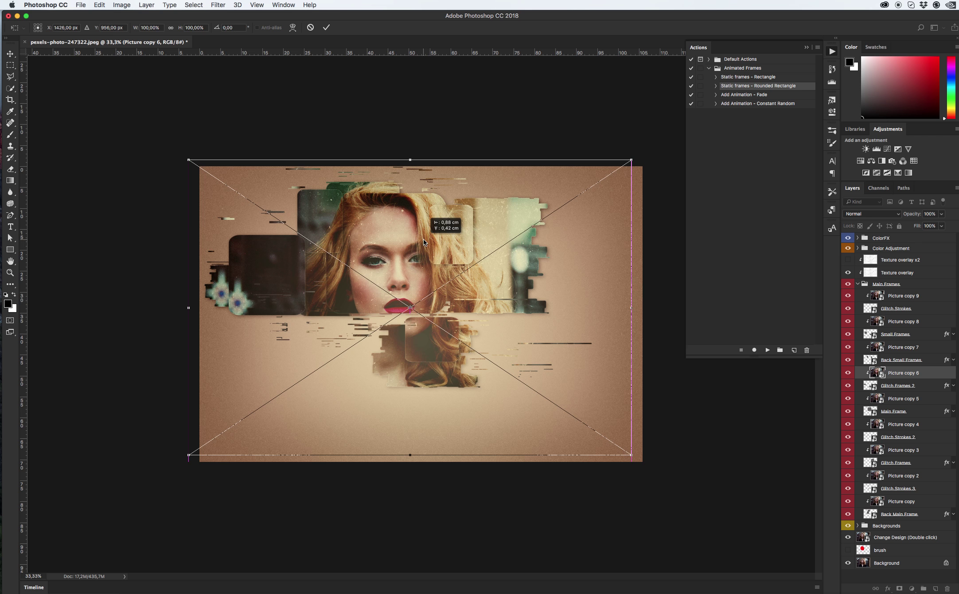
{"action": "key", "text": "Return"}
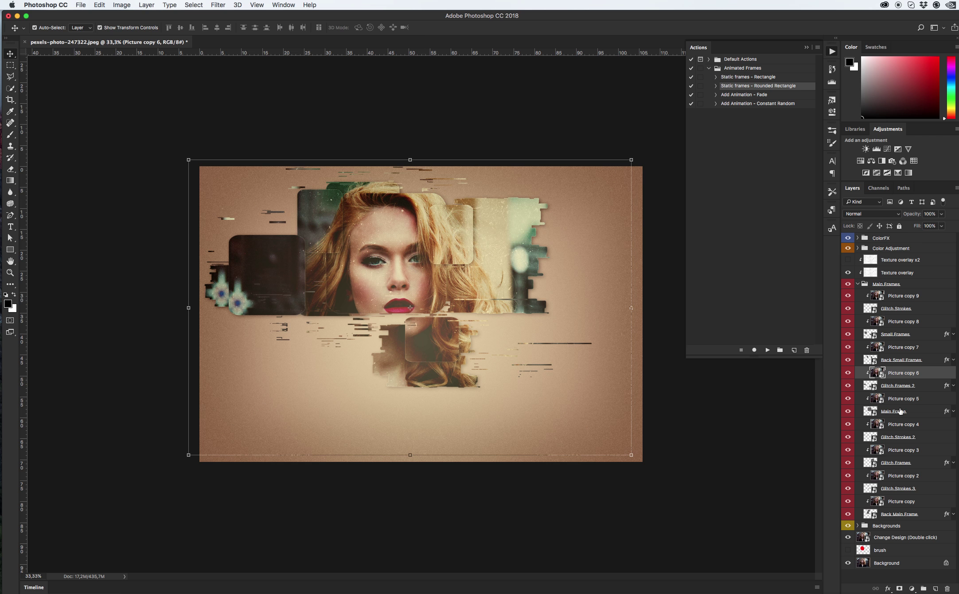
Reposition the Main Frame face crop so it frames the woman's full face and lips
{"action": "left_click", "coordinate": [867, 411]}
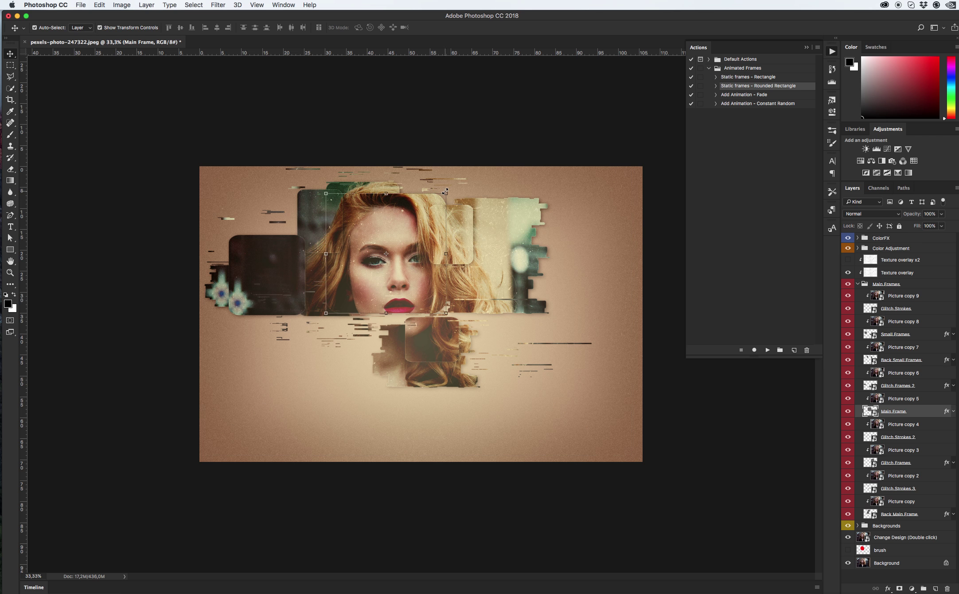
{"action": "left_click", "coordinate": [429, 214]}
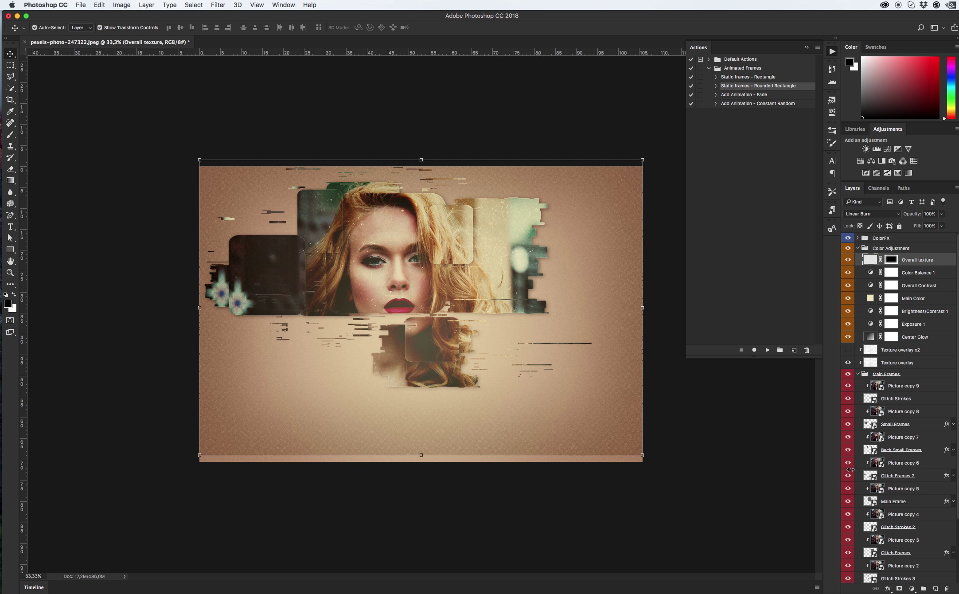
{"action": "left_click", "coordinate": [869, 502]}
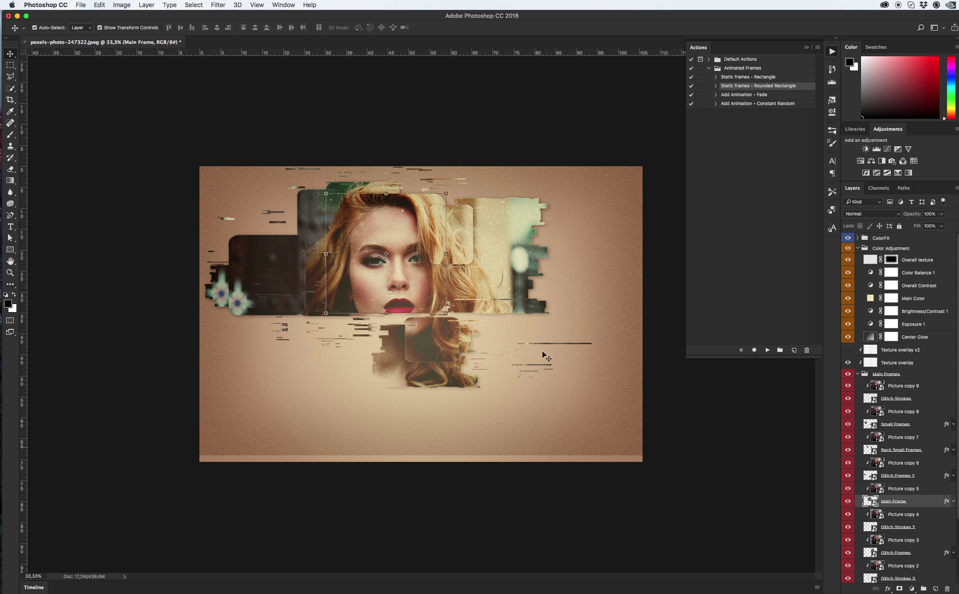
{"action": "left_click", "coordinate": [617, 390], "text": "super"}
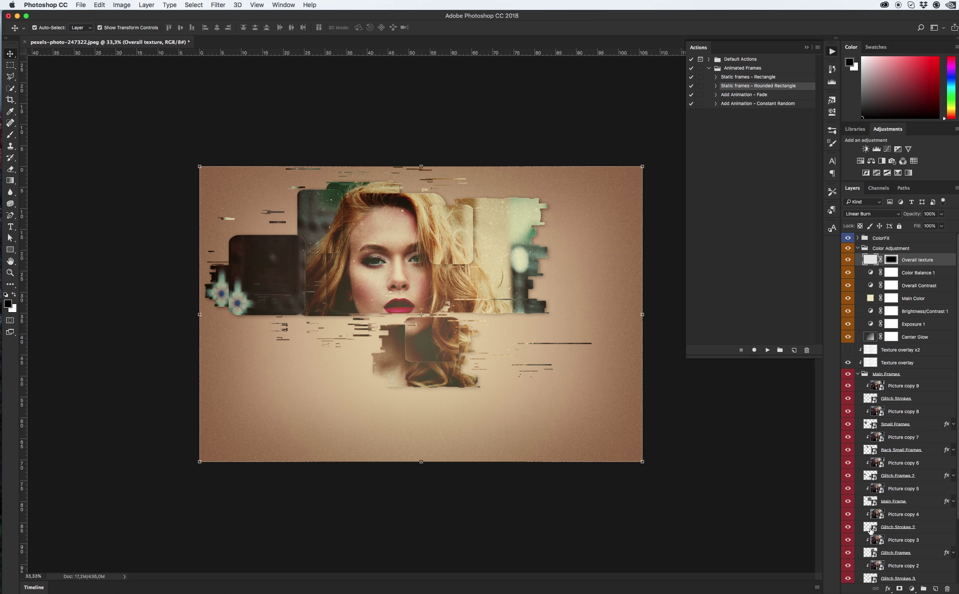
{"action": "left_click", "coordinate": [871, 501]}
{"action": "key", "text": "super+t"}
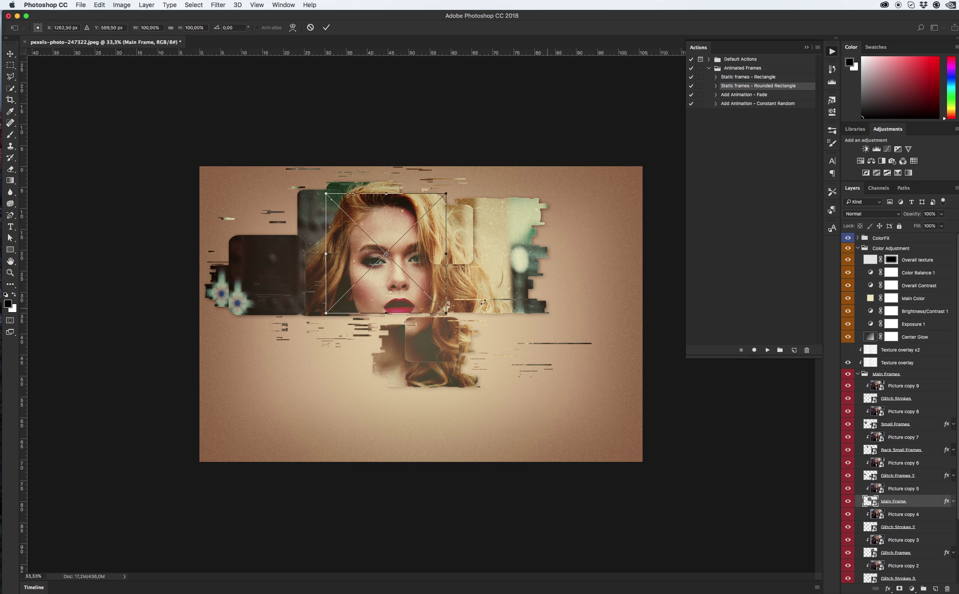
{"action": "left_click_drag", "start_coordinate": [422, 260], "coordinate": [416, 287]}
{"action": "key", "text": "Return"}
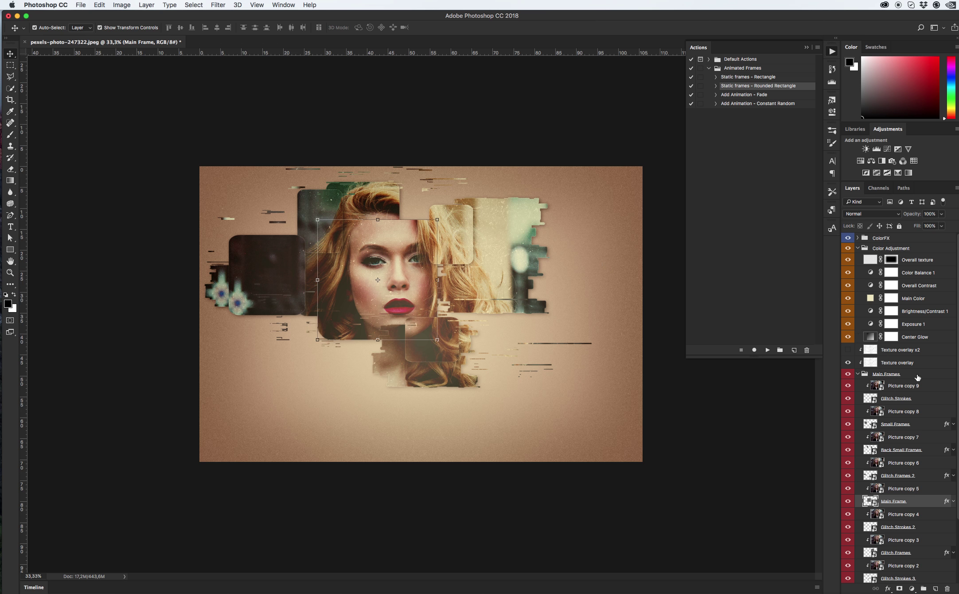
{"action": "left_click", "coordinate": [858, 374]}
Compare Texture overlay and Texture overlay x2, leaving only the single Texture overlay visible
{"action": "left_click", "coordinate": [901, 364]}
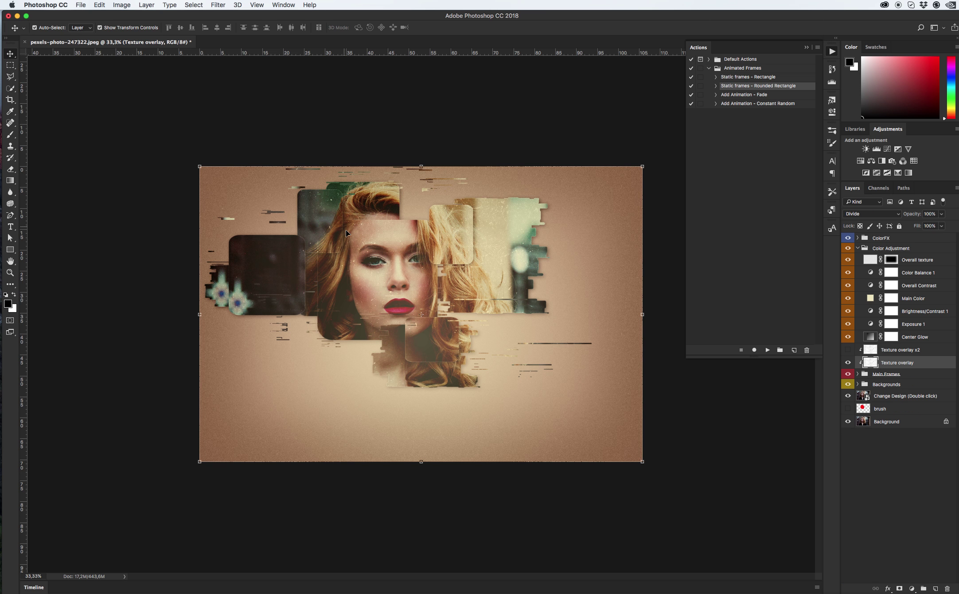
{"action": "left_click", "coordinate": [848, 363]}
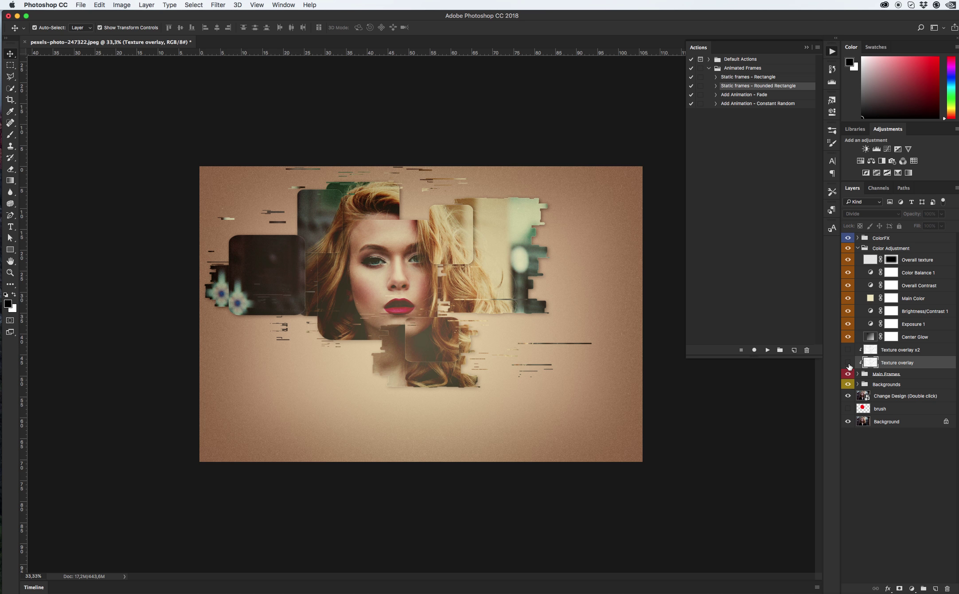
{"action": "left_click", "coordinate": [848, 363]}
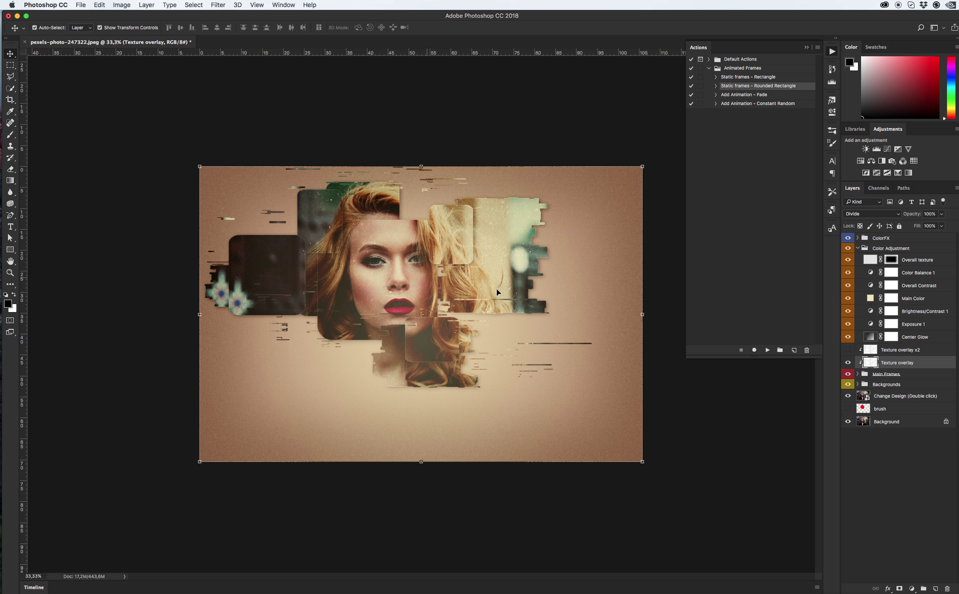
{"action": "left_click", "coordinate": [848, 350]}
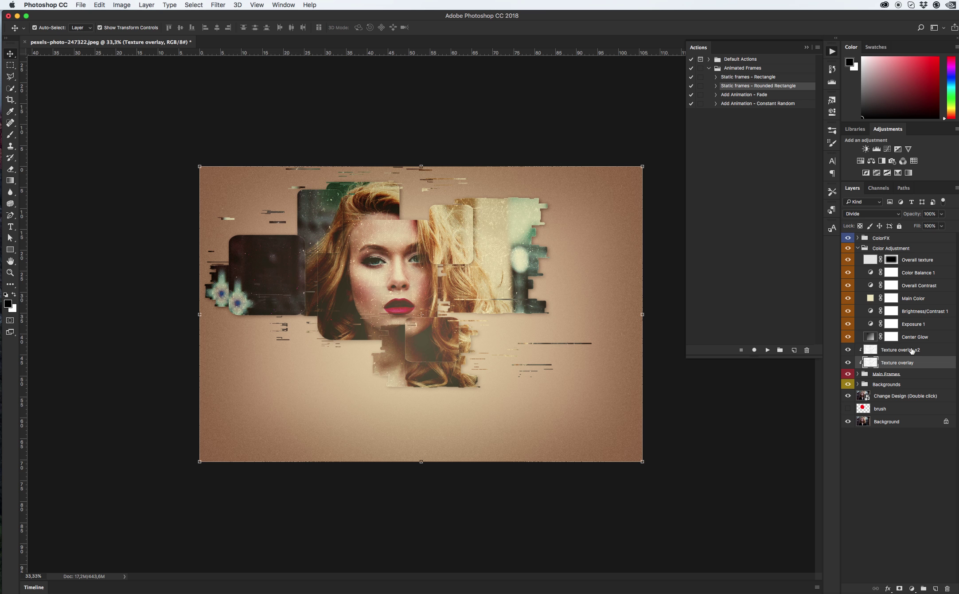
{"action": "left_click", "coordinate": [849, 350]}
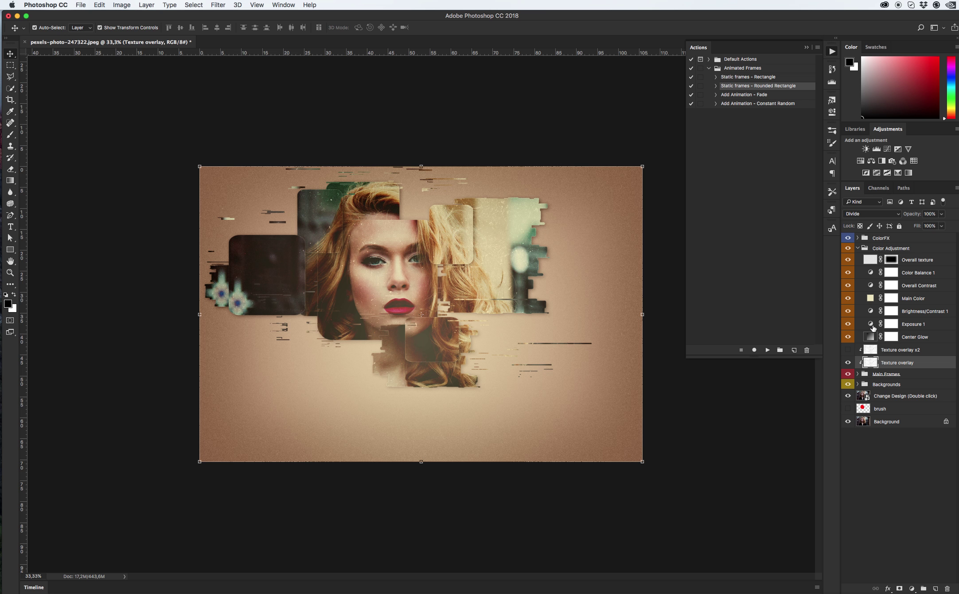
Change the Main Color fill layer's colour to a light pink
{"action": "left_click", "coordinate": [871, 325]}
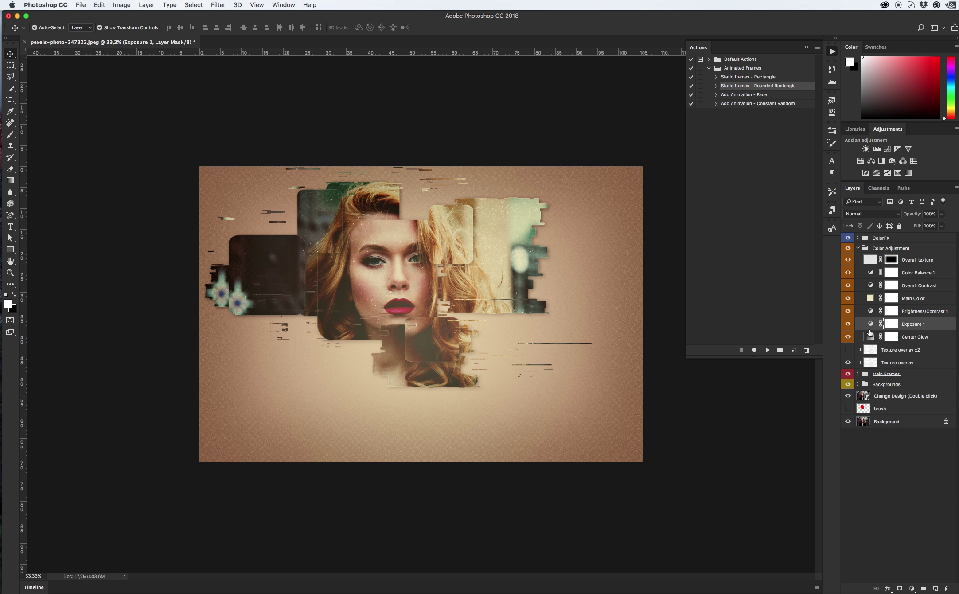
{"action": "left_click", "coordinate": [871, 312]}
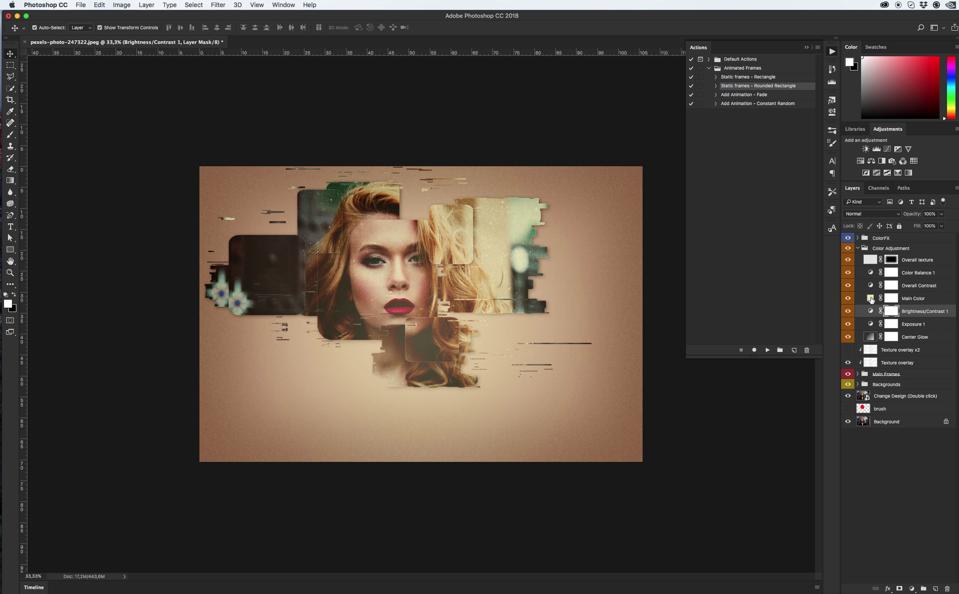
{"action": "left_click", "coordinate": [871, 299]}
{"action": "double_click", "coordinate": [870, 298]}
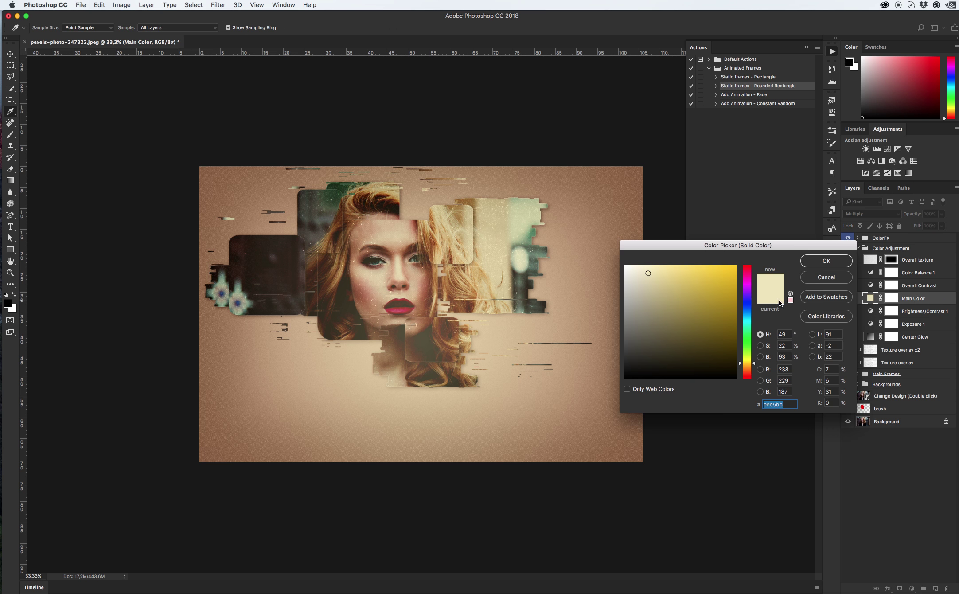
{"action": "left_click_drag", "start_coordinate": [753, 319], "coordinate": [747, 285]}
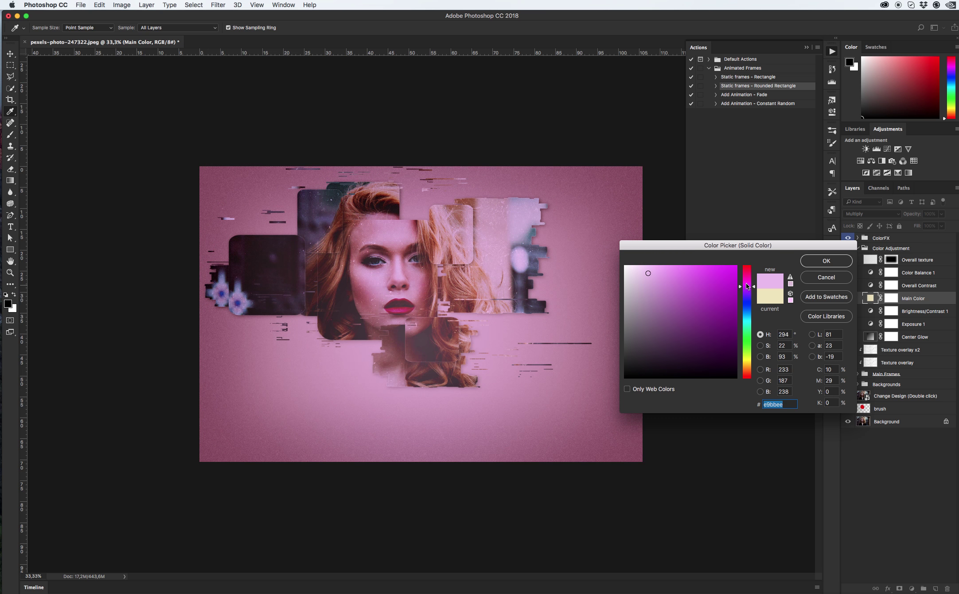
{"action": "left_click", "coordinate": [840, 263]}
Lower the Main Color fill's opacity to 57%
{"action": "left_click", "coordinate": [943, 214]}
{"action": "left_click_drag", "start_coordinate": [924, 223], "coordinate": [924, 224]}
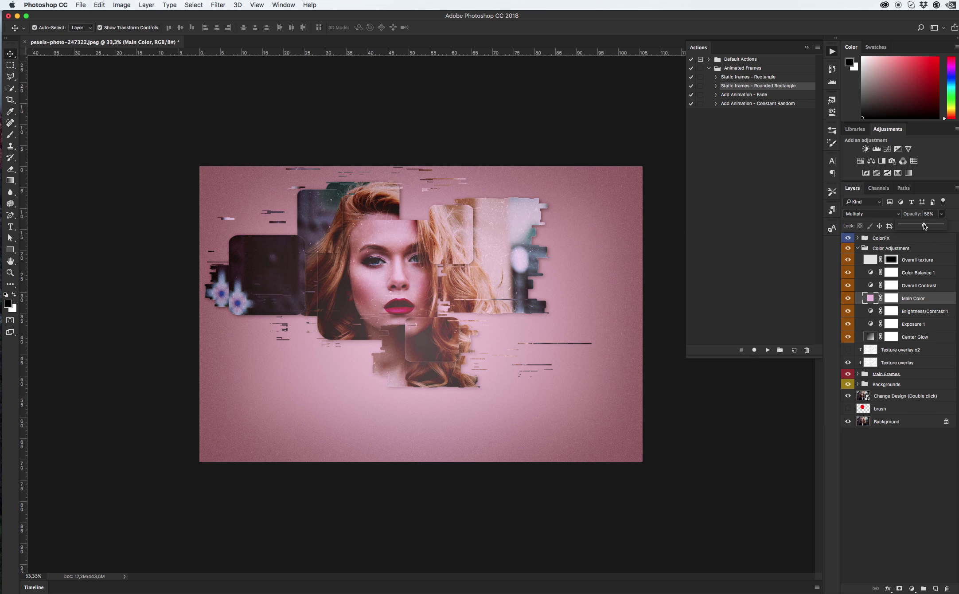
{"action": "double_click", "coordinate": [871, 286]}
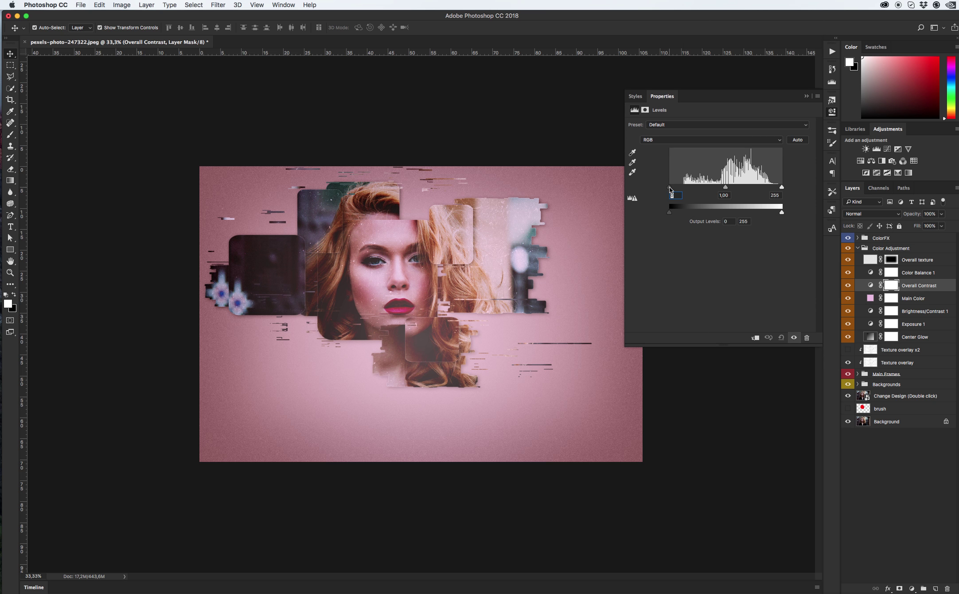
Set Overall Contrast Levels inputs to 10 and 235, and drop Overall texture opacity to 53%
{"action": "left_click_drag", "start_coordinate": [670, 186], "coordinate": [678, 188]}
{"action": "left_click_drag", "start_coordinate": [782, 187], "coordinate": [773, 188]}
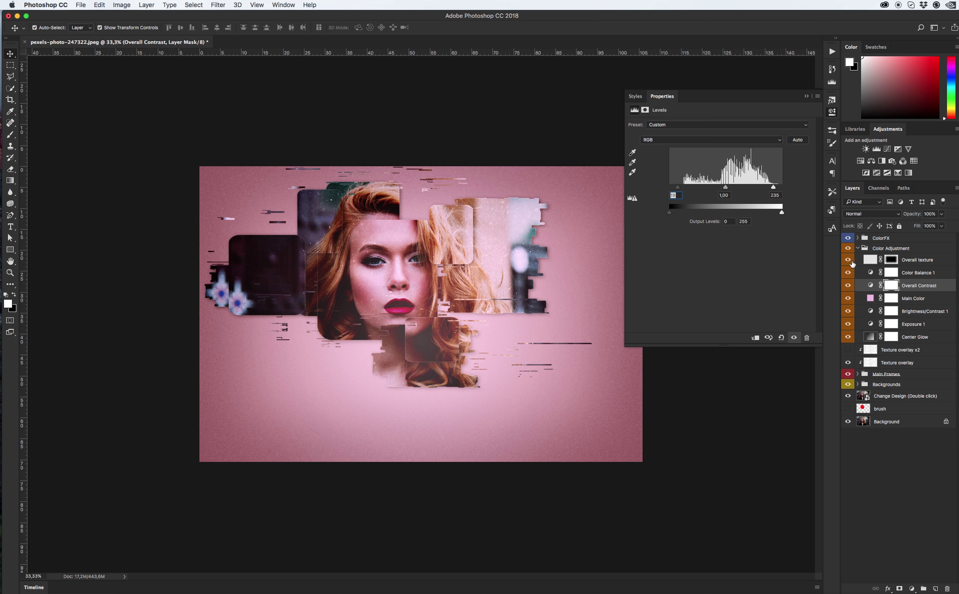
{"action": "left_click", "coordinate": [898, 260]}
{"action": "left_click", "coordinate": [942, 214]}
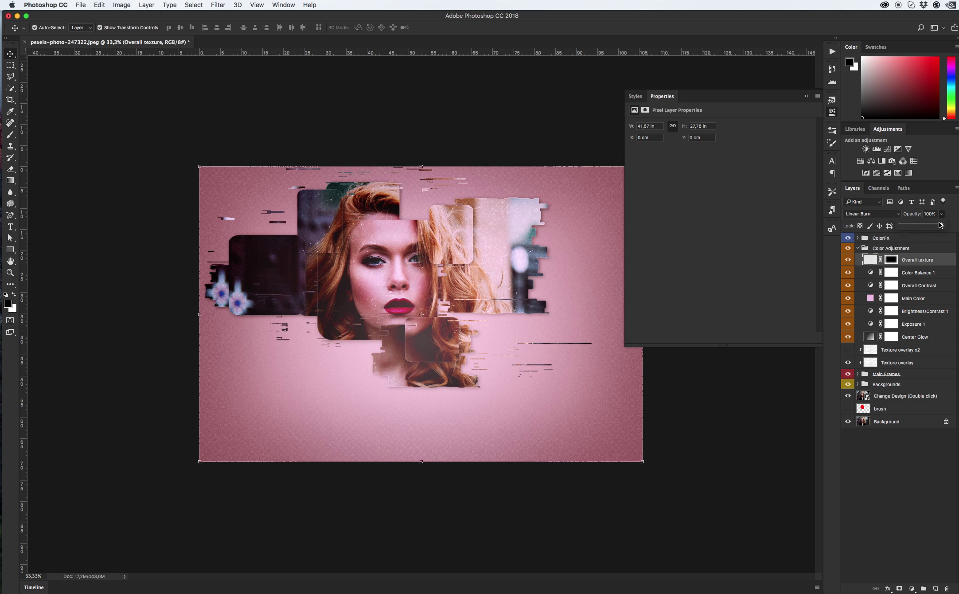
{"action": "left_click_drag", "start_coordinate": [942, 226], "coordinate": [930, 226]}
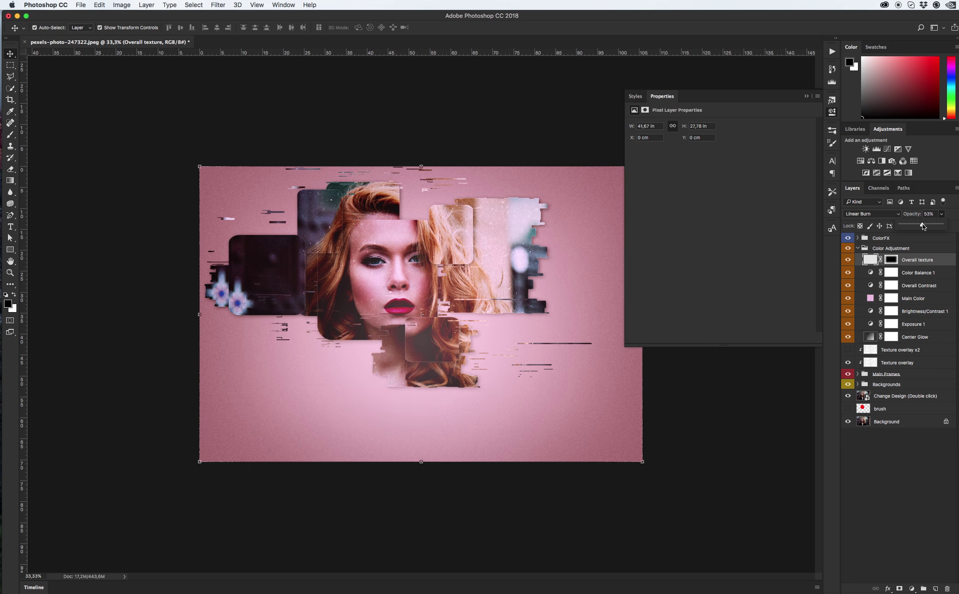
{"action": "left_click", "coordinate": [860, 252]}
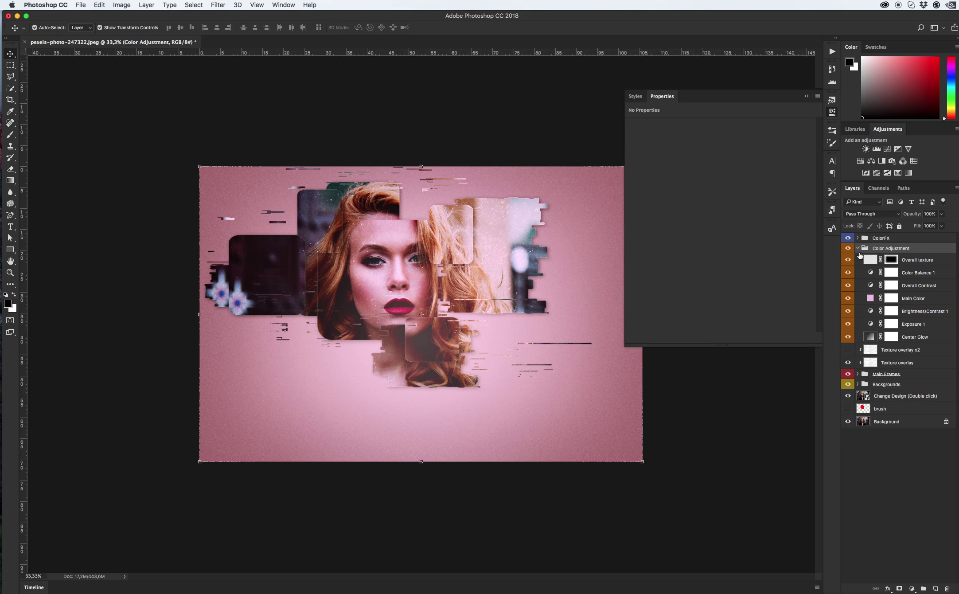
Try the ColorFX 01 colour look, then use ColorFX 02 instead
{"action": "left_click", "coordinate": [858, 249]}
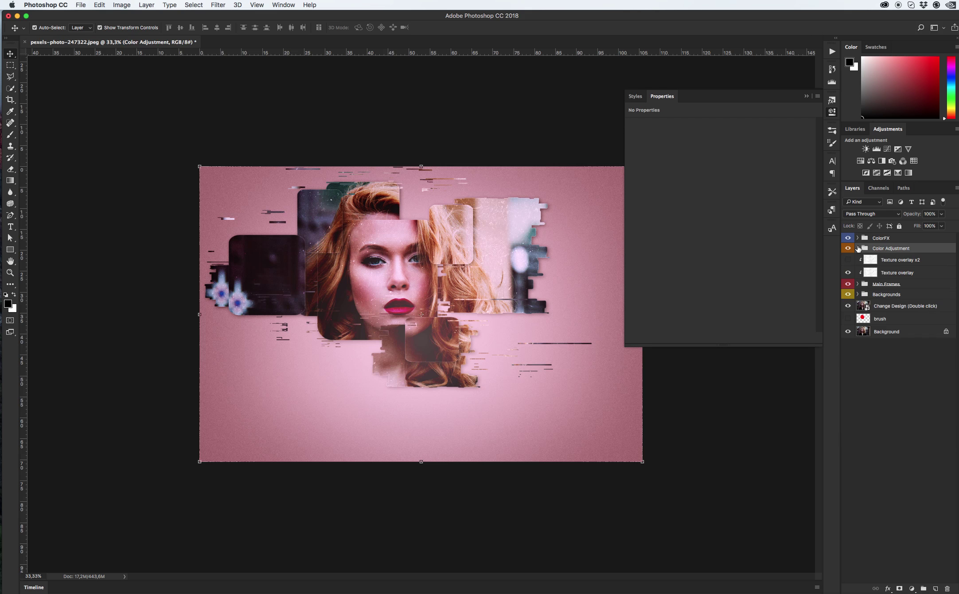
{"action": "left_click", "coordinate": [858, 238]}
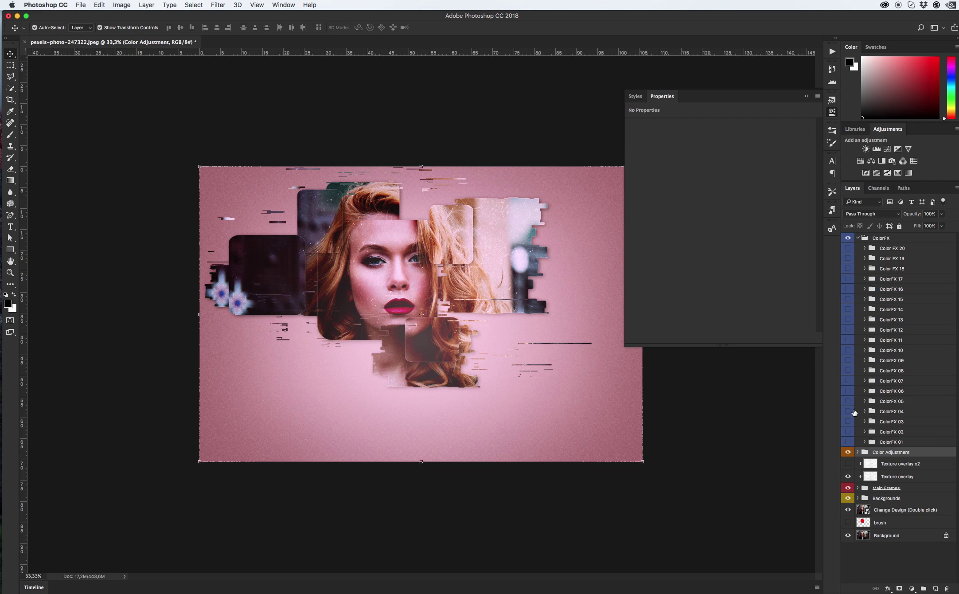
{"action": "left_click", "coordinate": [848, 442]}
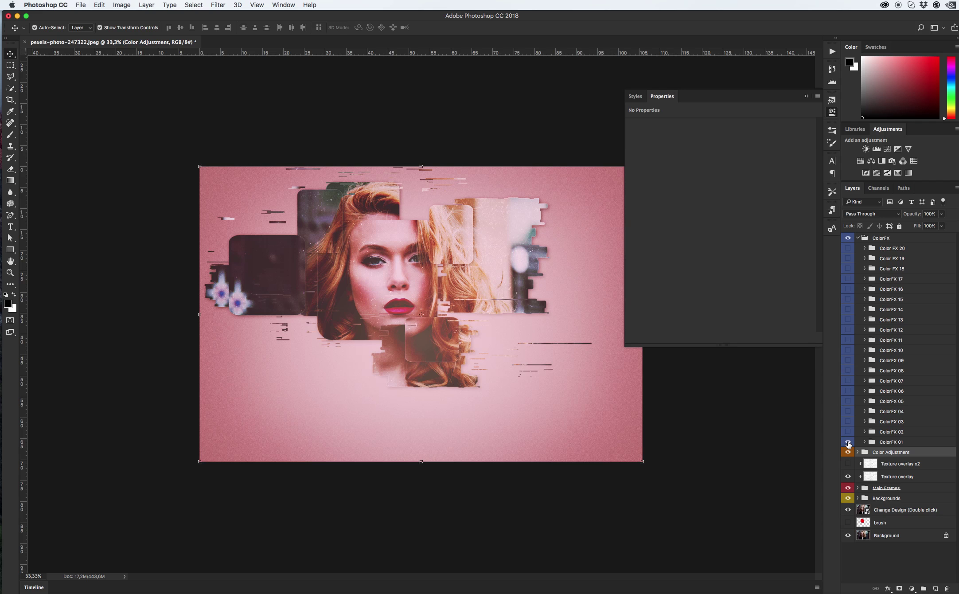
{"action": "left_click", "coordinate": [848, 442]}
{"action": "left_click", "coordinate": [848, 432]}
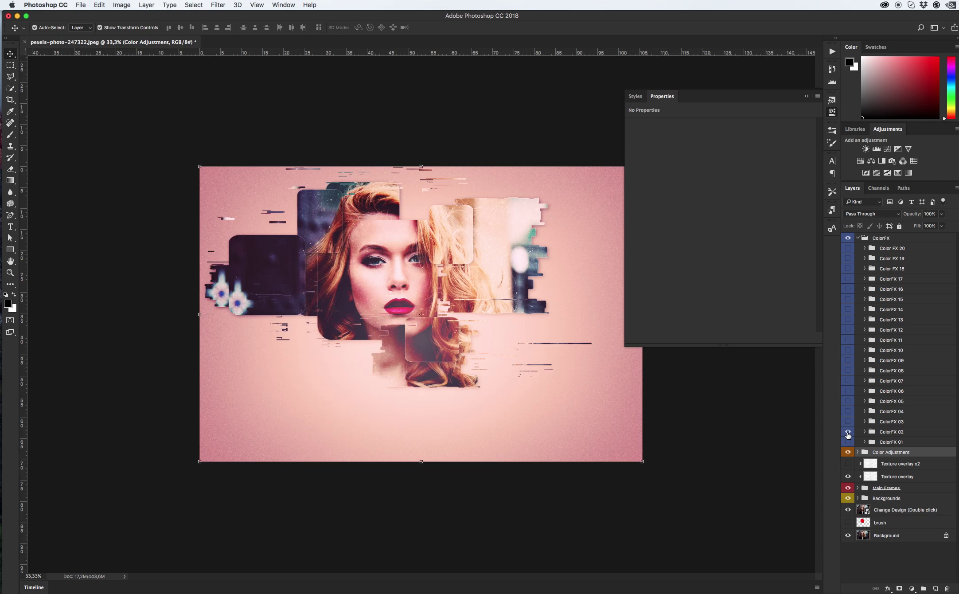
{"action": "left_click", "coordinate": [858, 239]}
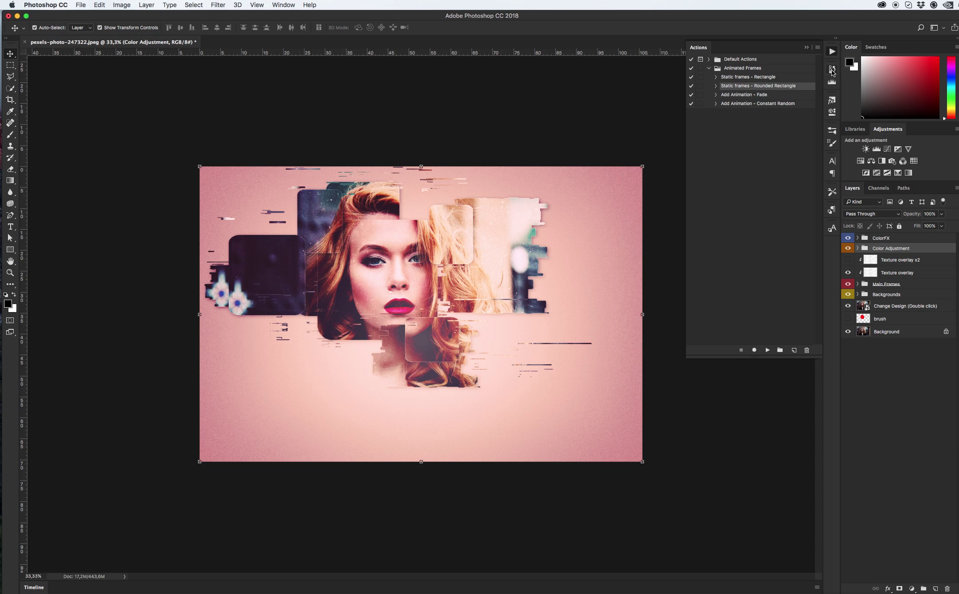
Run the 'Add Animation - Fade' action on the glitch frames
{"action": "left_click", "coordinate": [754, 96]}
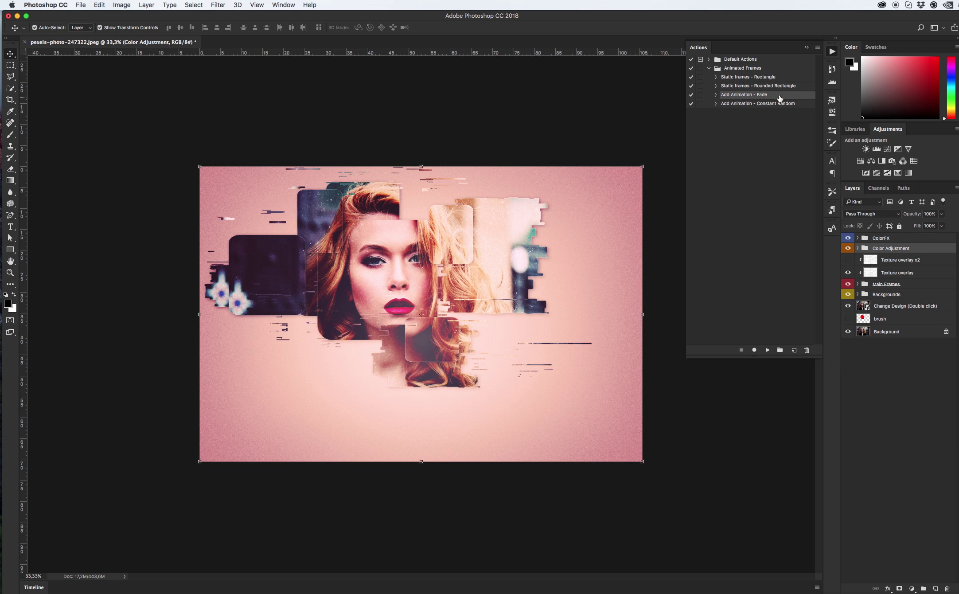
{"action": "left_click", "coordinate": [768, 350]}
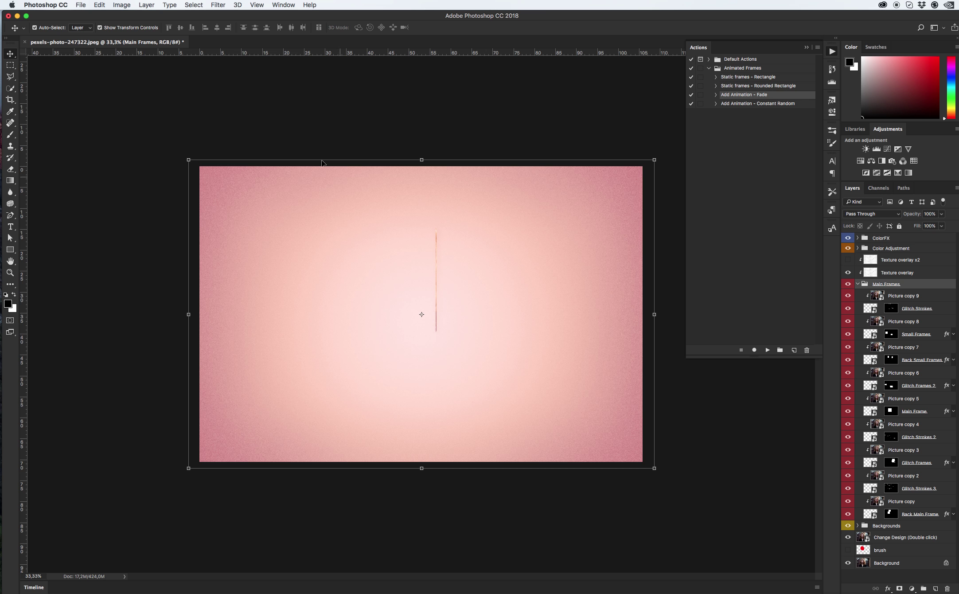
Show the Timeline zoomed in and scrub through the frames fading in
{"action": "left_click", "coordinate": [284, 6]}
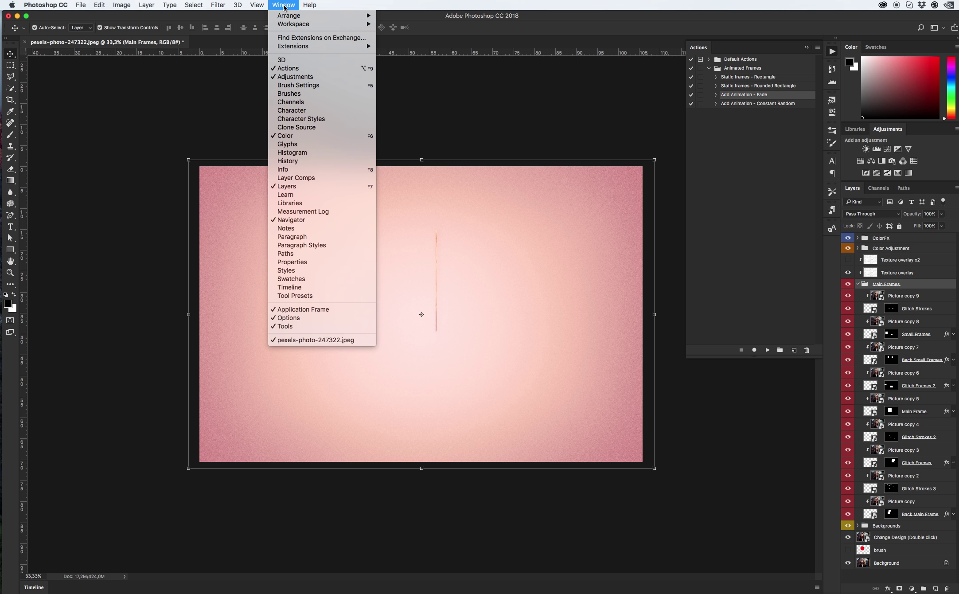
{"action": "left_click", "coordinate": [295, 291]}
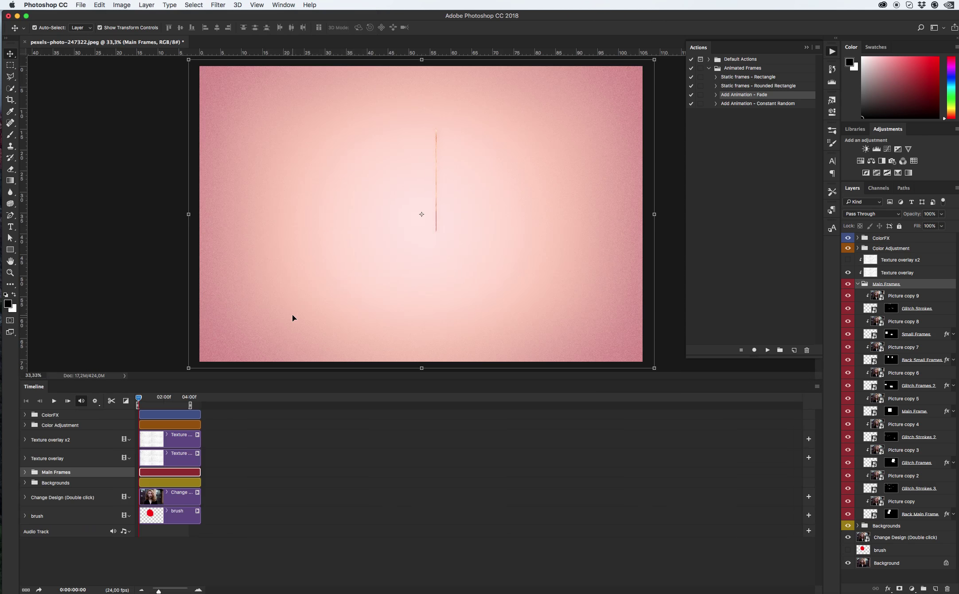
{"action": "left_click", "coordinate": [198, 590]}
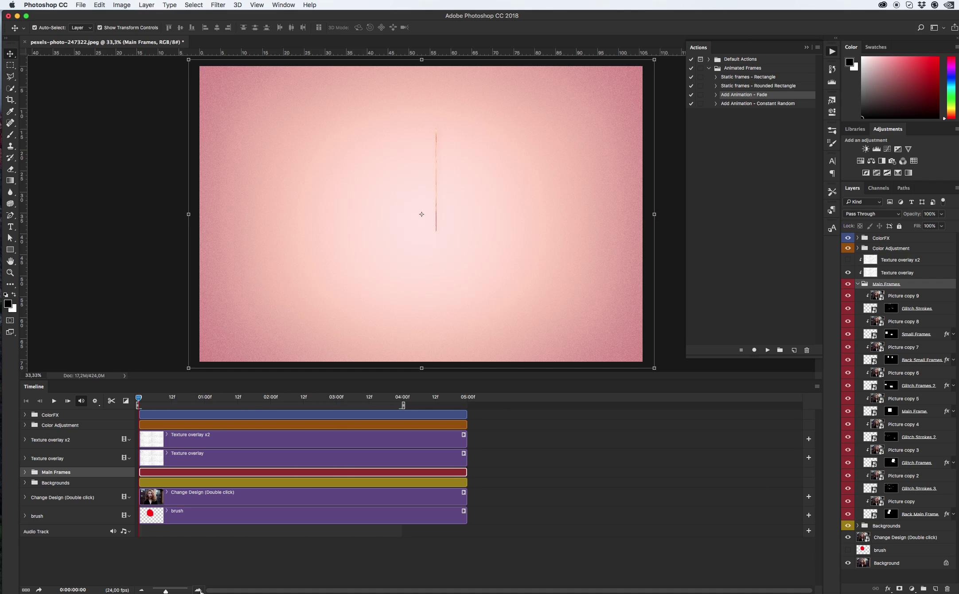
{"action": "left_click", "coordinate": [198, 589]}
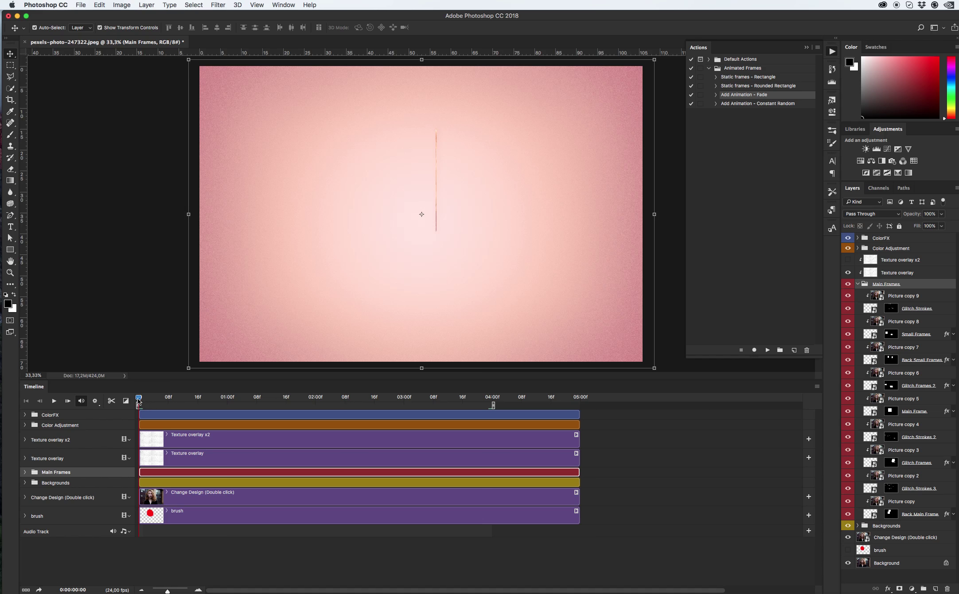
{"action": "left_click_drag", "start_coordinate": [156, 401], "coordinate": [323, 406]}
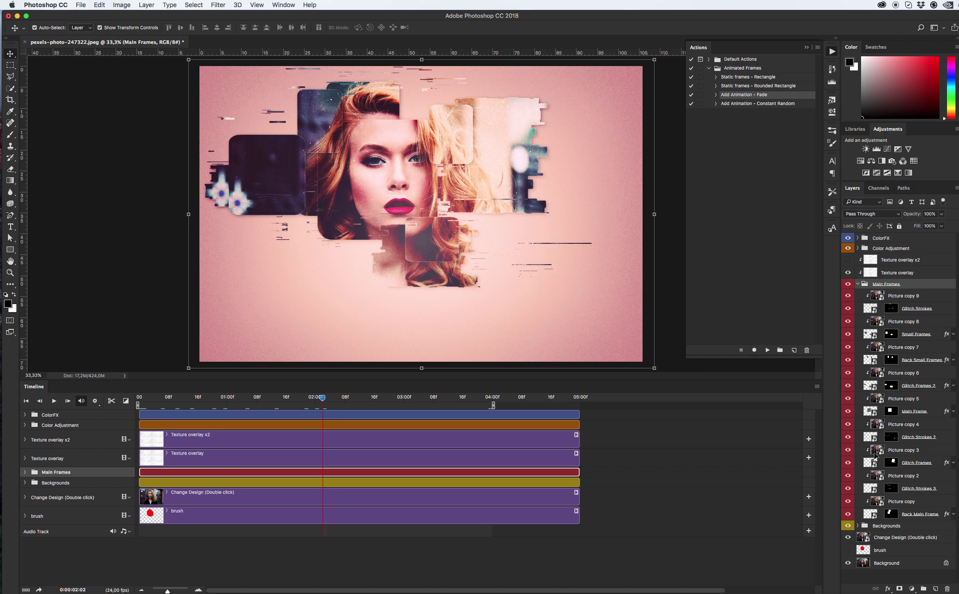
In the Backgrounds group, reduce Color Fill 1's opacity and bring Layer 2 to 80%
{"action": "left_click", "coordinate": [858, 526]}
{"action": "scroll", "coordinate": [893, 533], "scroll_direction": "down", "scroll_amount": 2}
{"action": "left_click", "coordinate": [909, 539]}
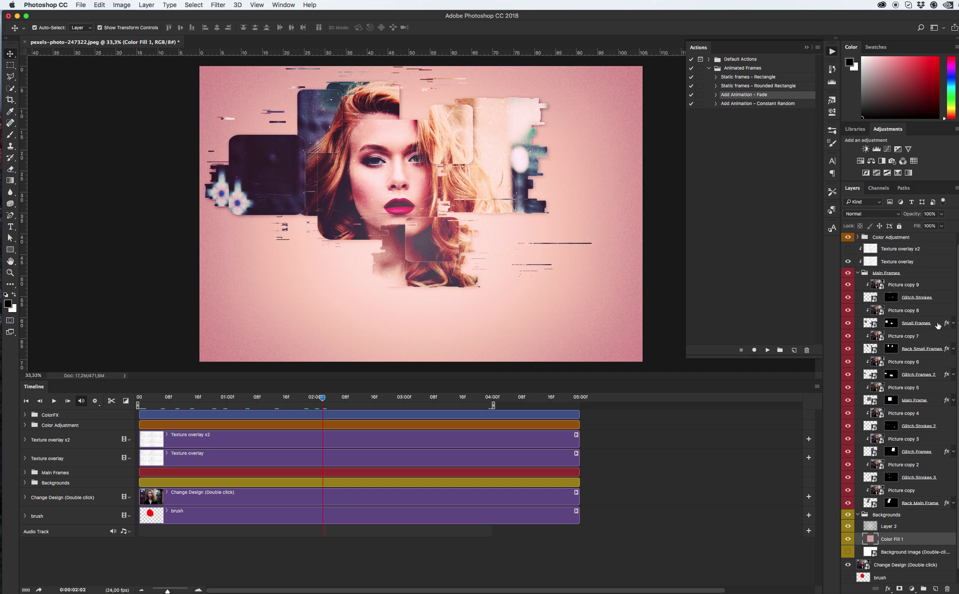
{"action": "left_click", "coordinate": [942, 214]}
{"action": "left_click_drag", "start_coordinate": [944, 226], "coordinate": [936, 227]}
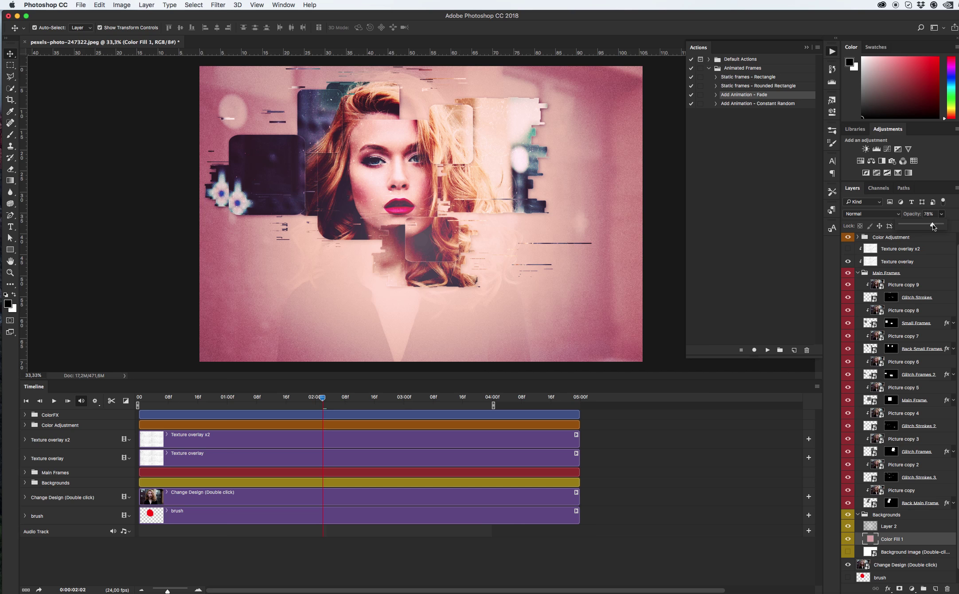
{"action": "left_click_drag", "start_coordinate": [932, 224], "coordinate": [934, 227]}
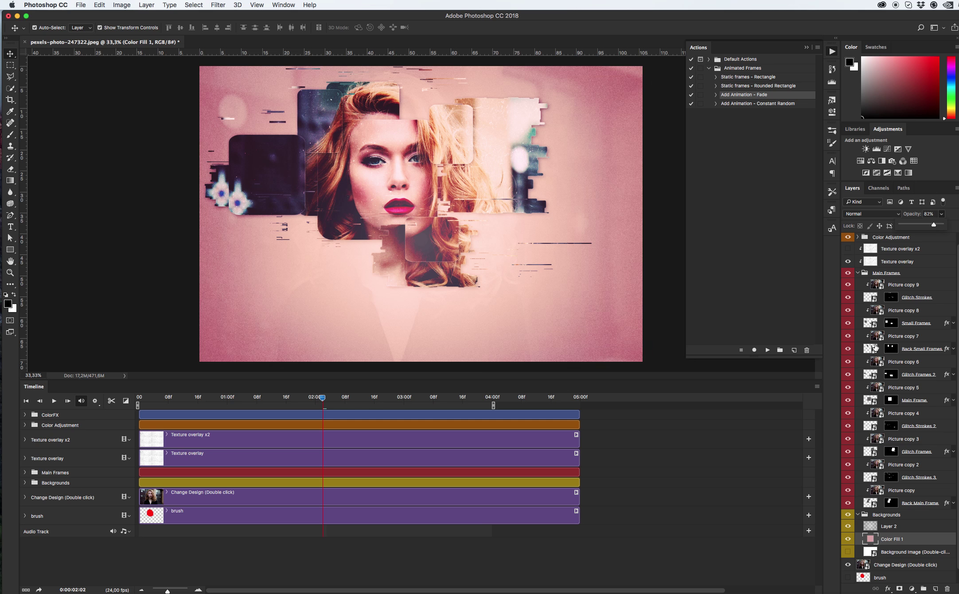
{"action": "left_click", "coordinate": [901, 526]}
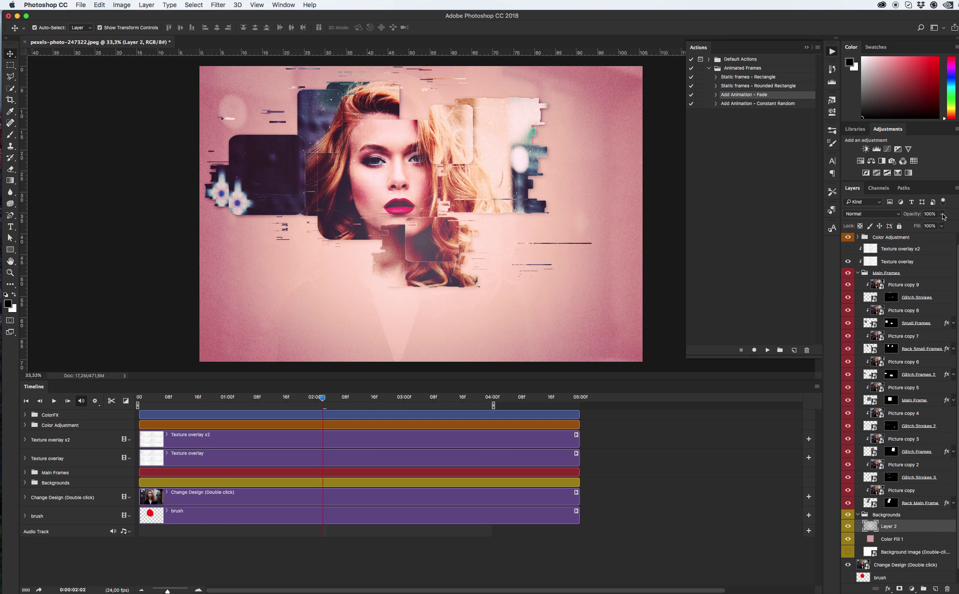
{"action": "left_click_drag", "start_coordinate": [941, 214], "coordinate": [934, 226]}
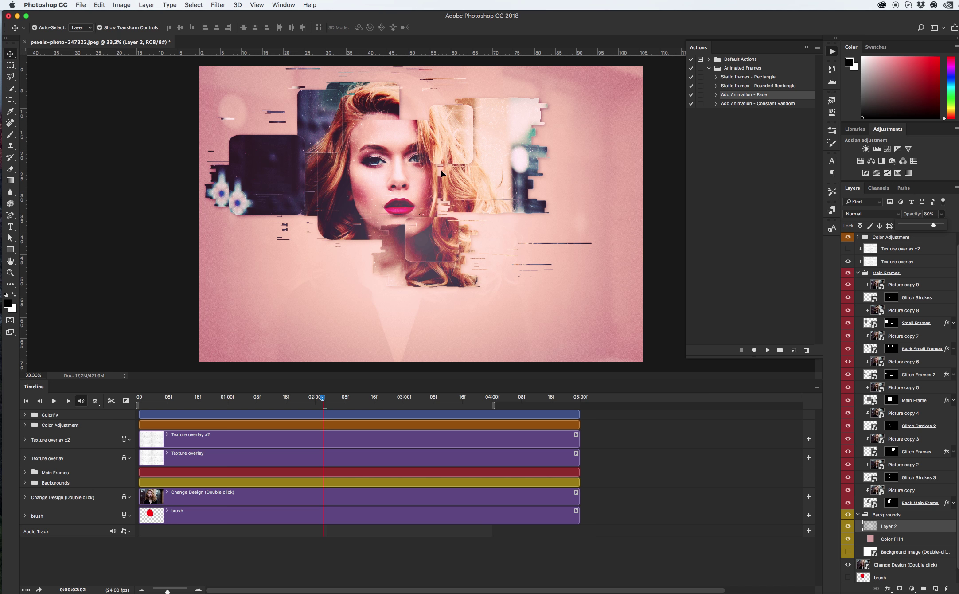
Open File > Export > Save for Web (Legacy) for the 47-frame GIF
{"action": "left_click", "coordinate": [63, 5]}
{"action": "mouse_move", "coordinate": [81, 7]}
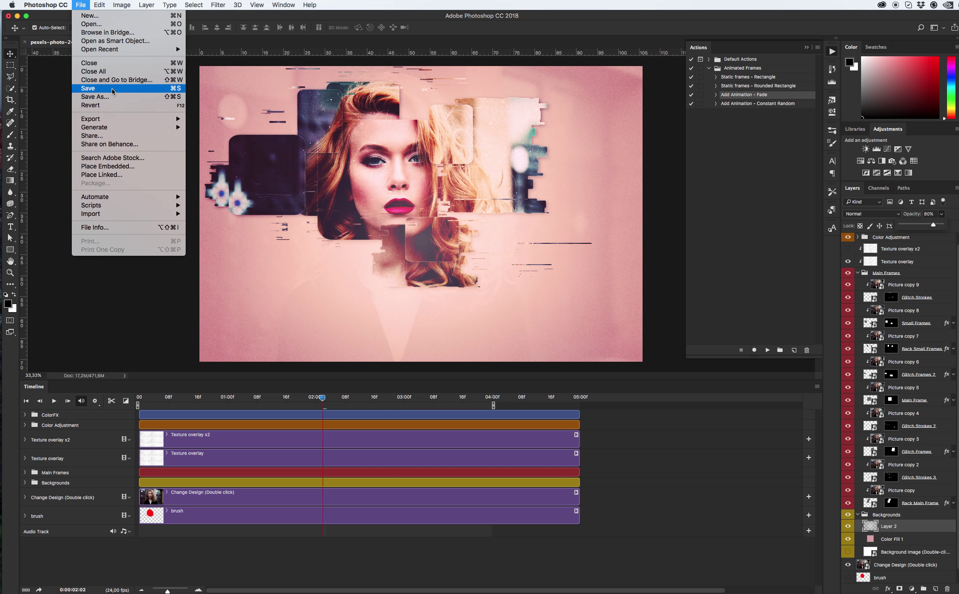
{"action": "mouse_move", "coordinate": [120, 119]}
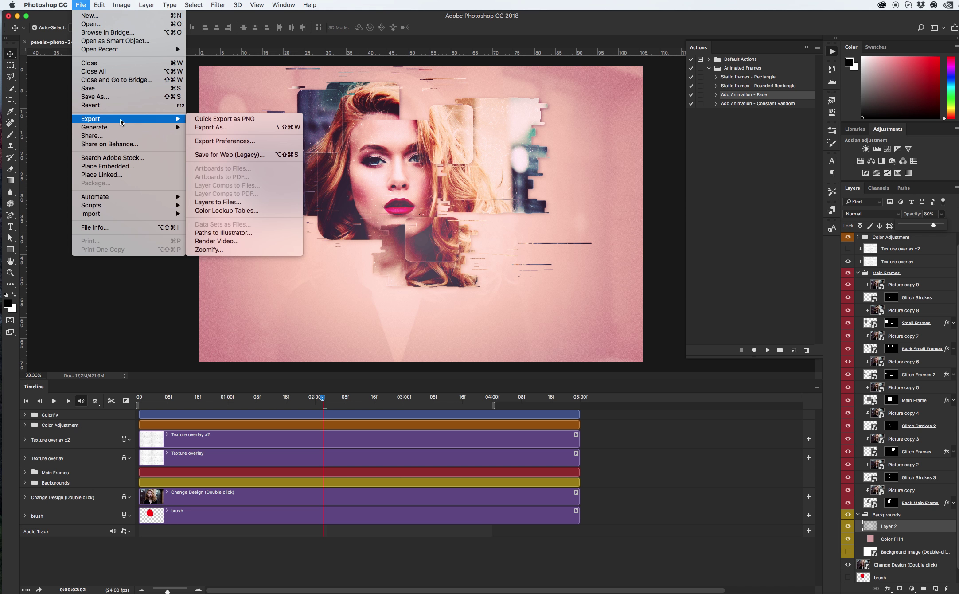
{"action": "left_click", "coordinate": [224, 156]}
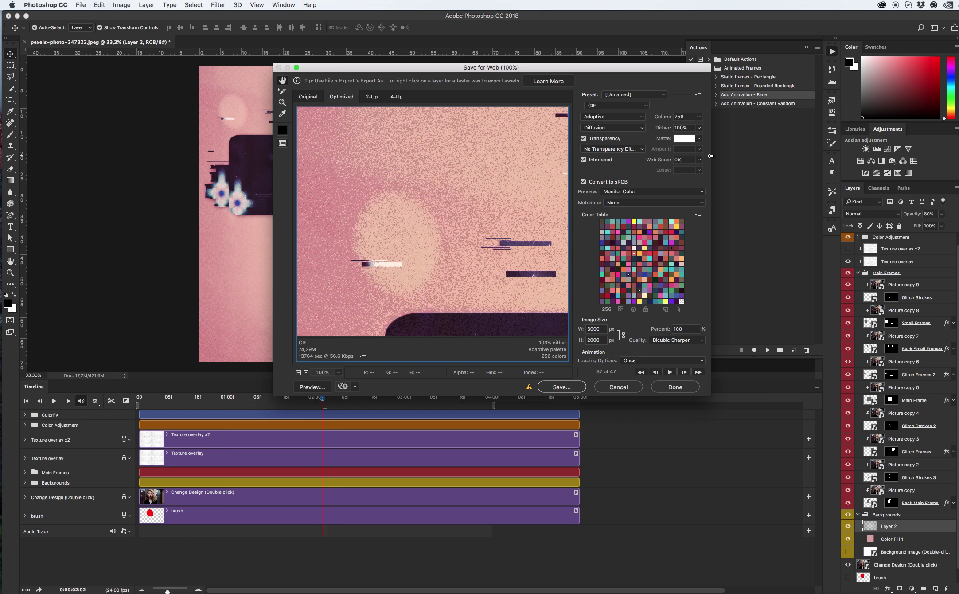
{"action": "left_click_drag", "start_coordinate": [655, 67], "coordinate": [584, 61]}
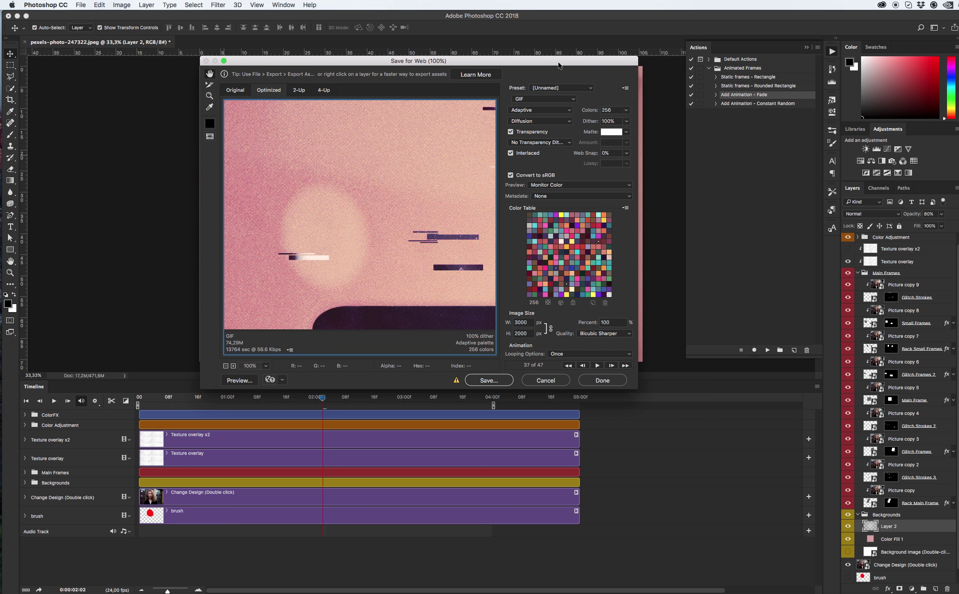
{"action": "left_click_drag", "start_coordinate": [545, 66], "coordinate": [719, 64]}
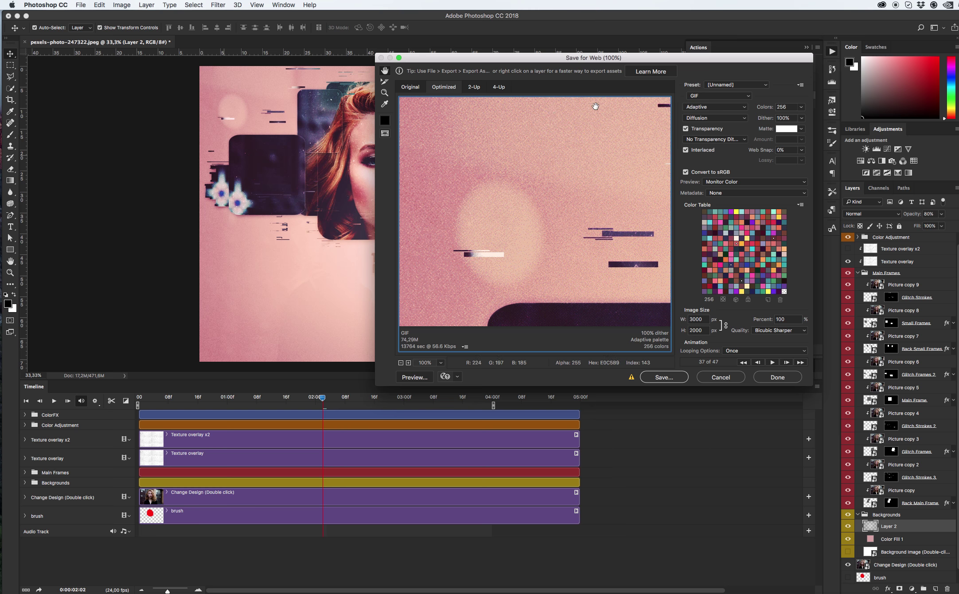
{"action": "left_click_drag", "start_coordinate": [640, 58], "coordinate": [624, 70]}
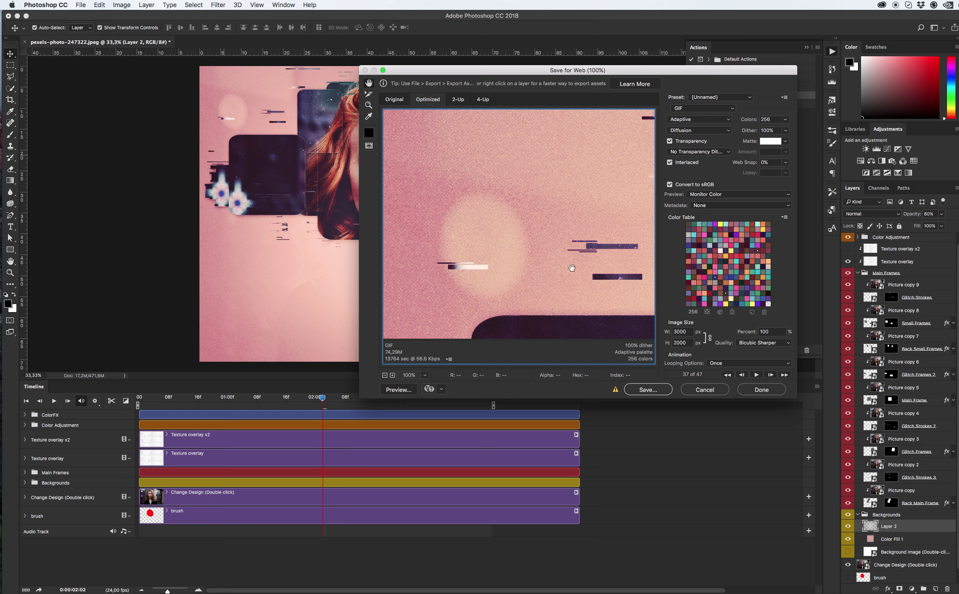
Resize the GIF export to 800 px wide (800 × 533)
{"action": "double_click", "coordinate": [688, 331]}
{"action": "type", "text": "800"}
{"action": "left_click_drag", "start_coordinate": [529, 73], "coordinate": [485, 67]}
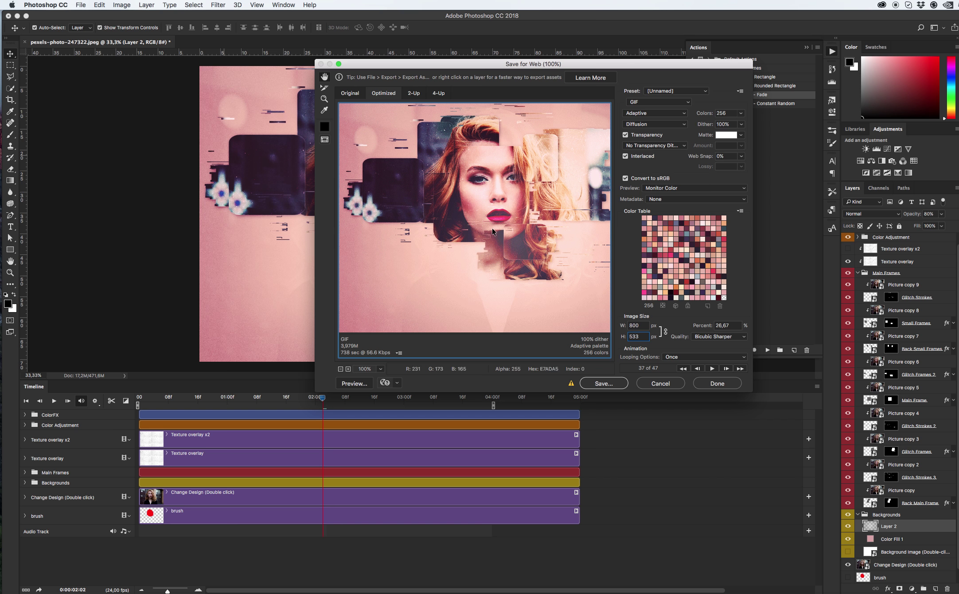
Set looping to Forever and save the GIF as pexels-photo-247322.gif
{"action": "scroll", "coordinate": [490, 235], "scroll_direction": "right", "scroll_amount": 3}
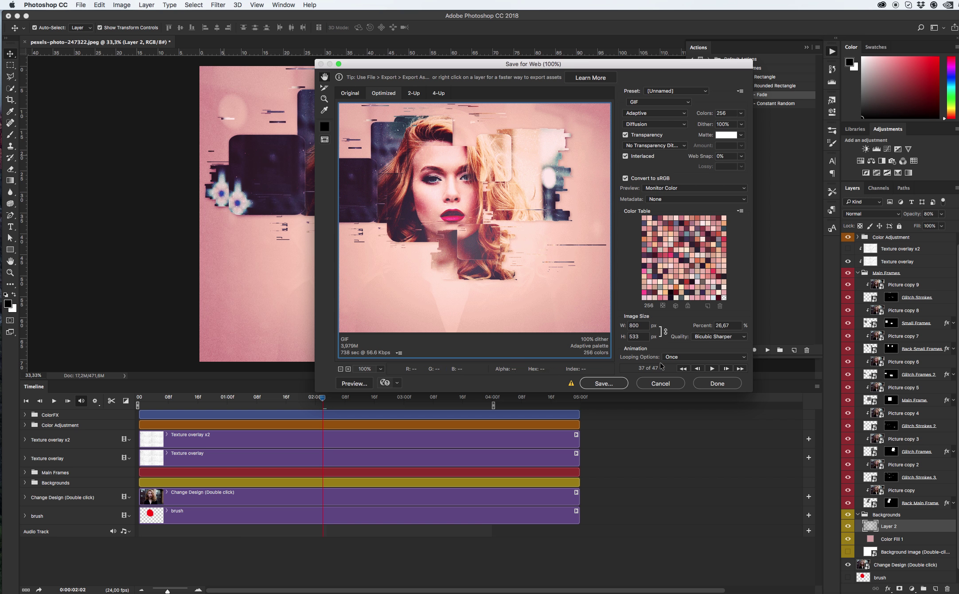
{"action": "left_click", "coordinate": [677, 357]}
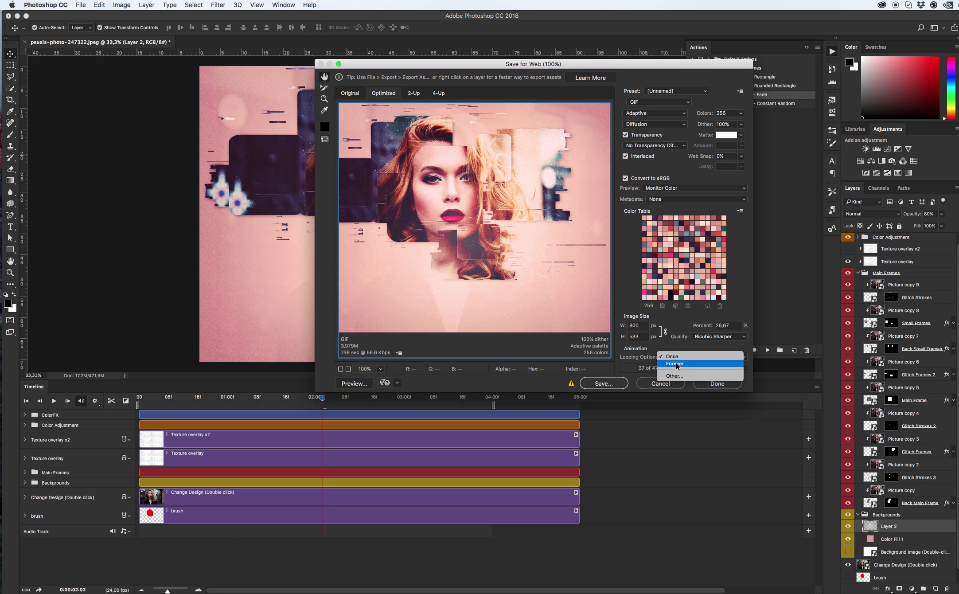
{"action": "left_click", "coordinate": [675, 364]}
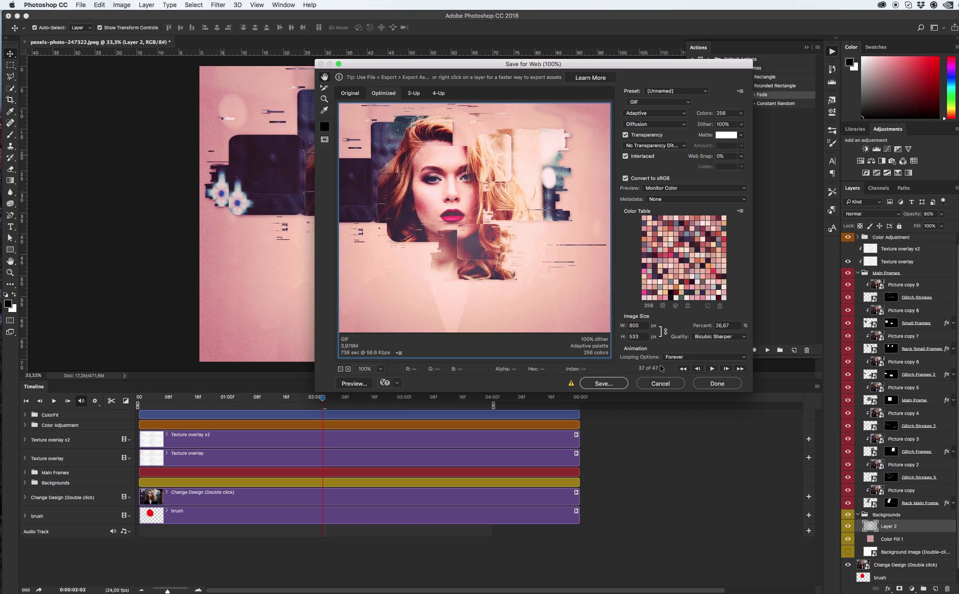
{"action": "left_click", "coordinate": [603, 383]}
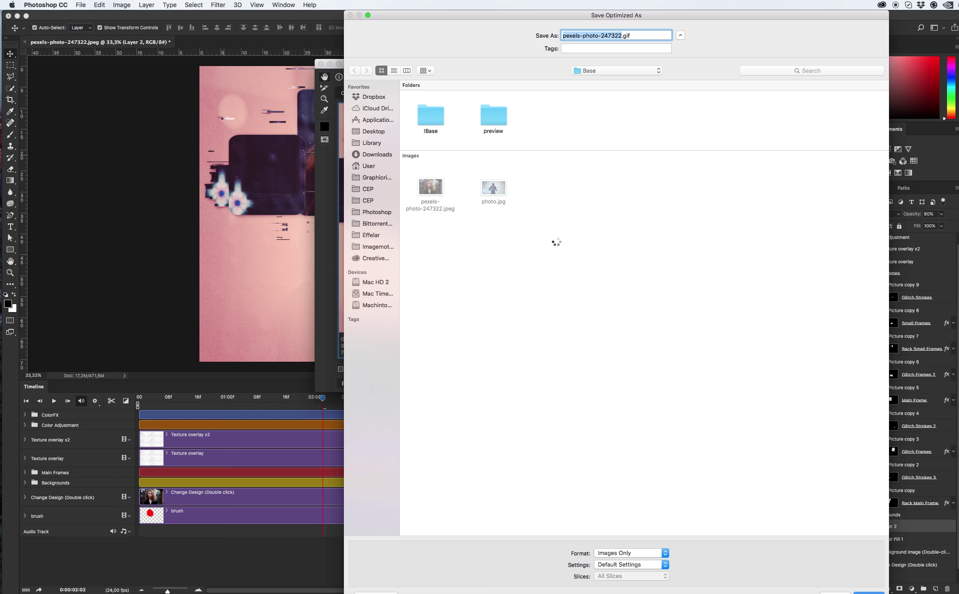
{"action": "key", "text": "Return"}
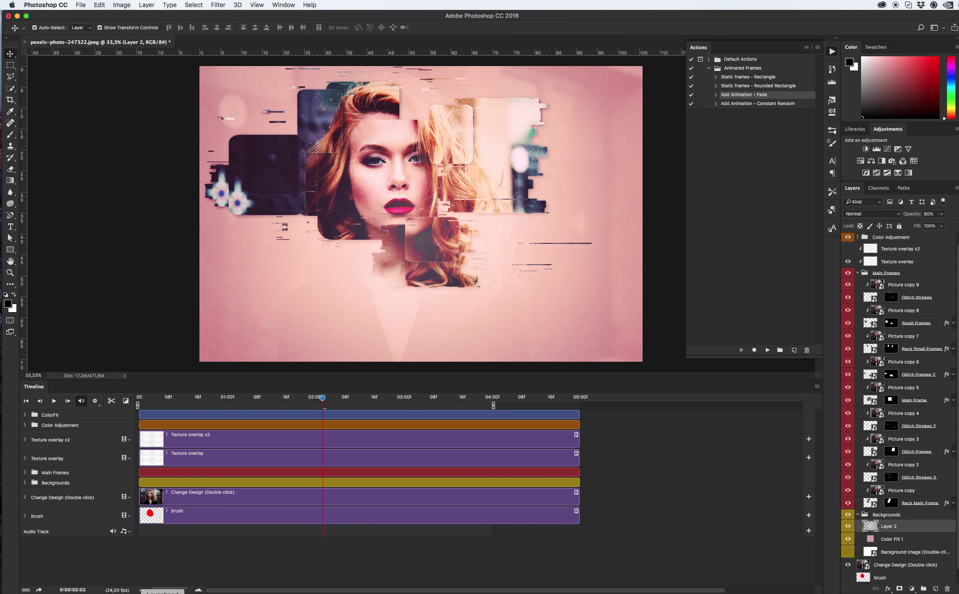
{"action": "left_click", "coordinate": [129, 590]}
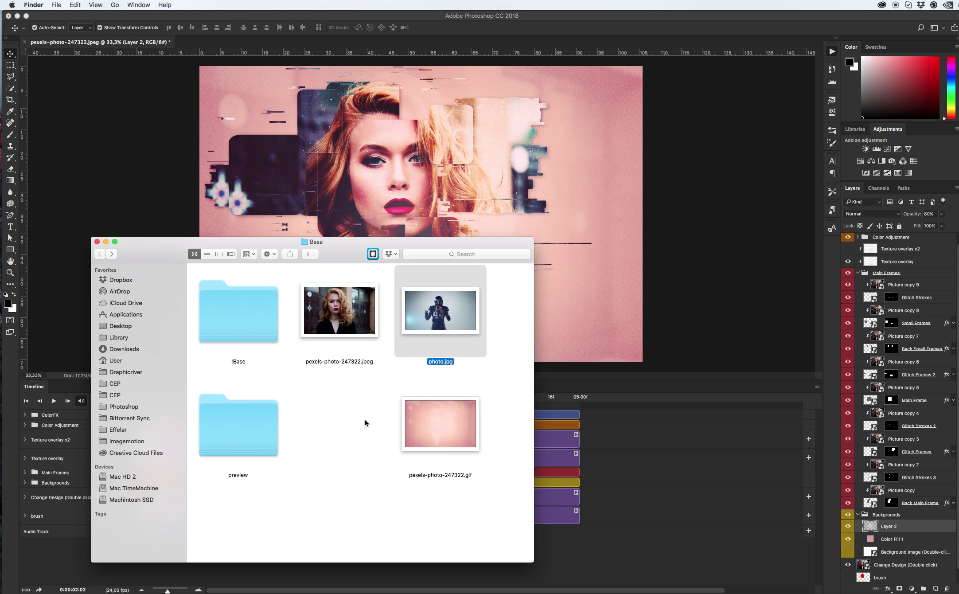
Preview the exported pexels-photo-247322.gif animation in Quick Look
{"action": "left_click", "coordinate": [438, 434]}
{"action": "key", "text": "space"}
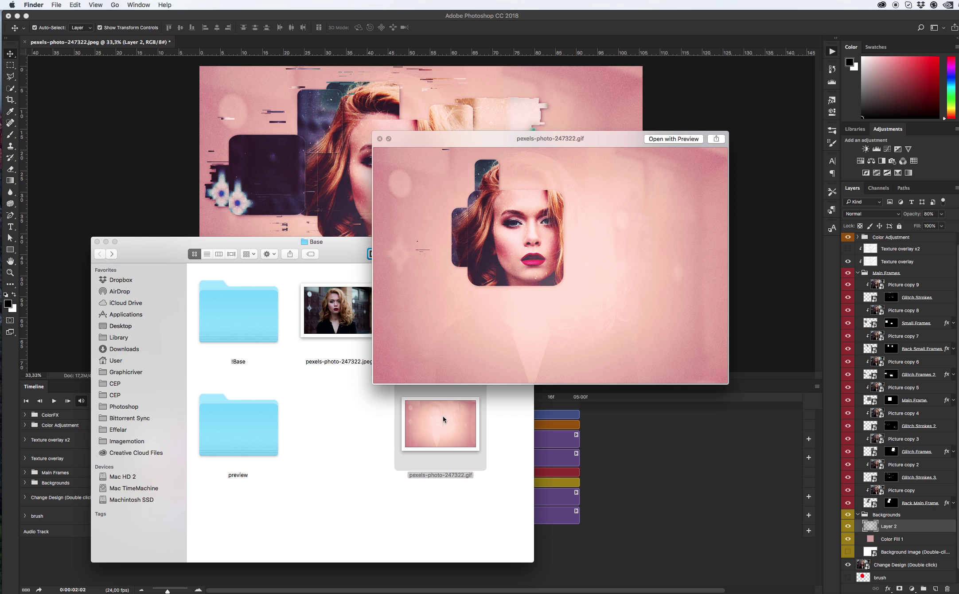
{"action": "key", "text": "space"}
Select photo.jpg in the project folder and bring up its context menu
{"action": "left_click", "coordinate": [461, 330]}
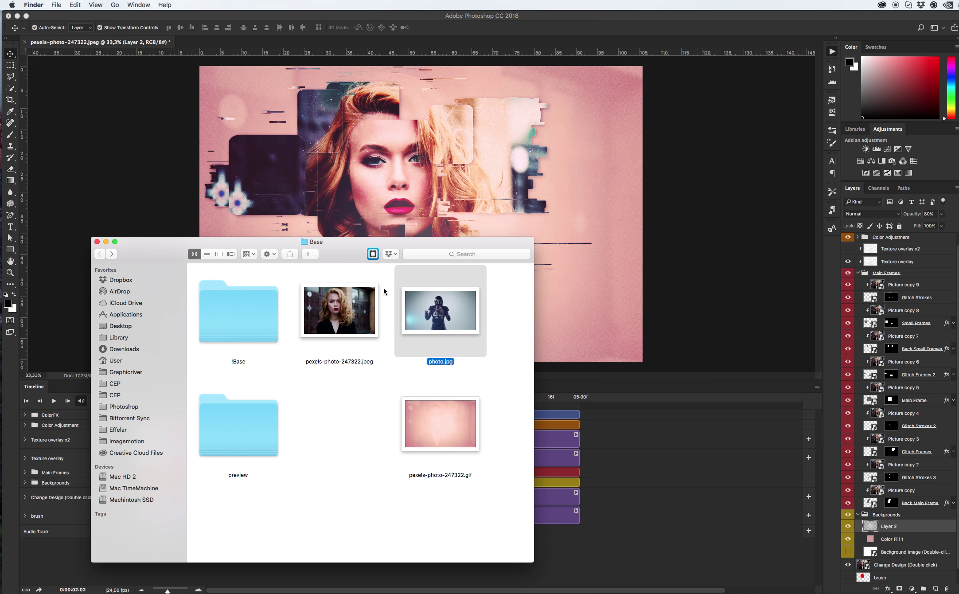
{"action": "left_click", "coordinate": [123, 155]}
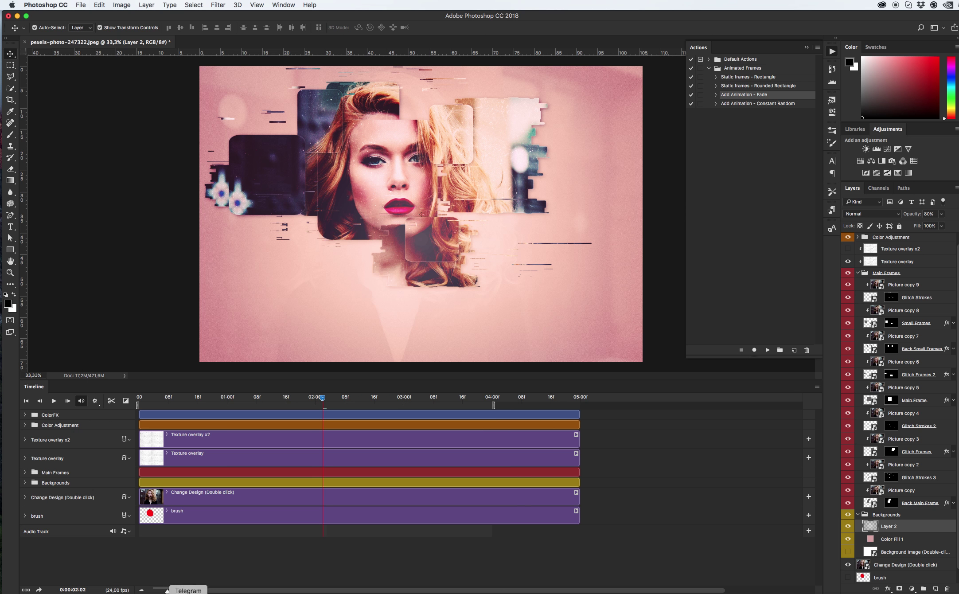
{"action": "left_click", "coordinate": [134, 588]}
{"action": "right_click", "coordinate": [417, 311]}
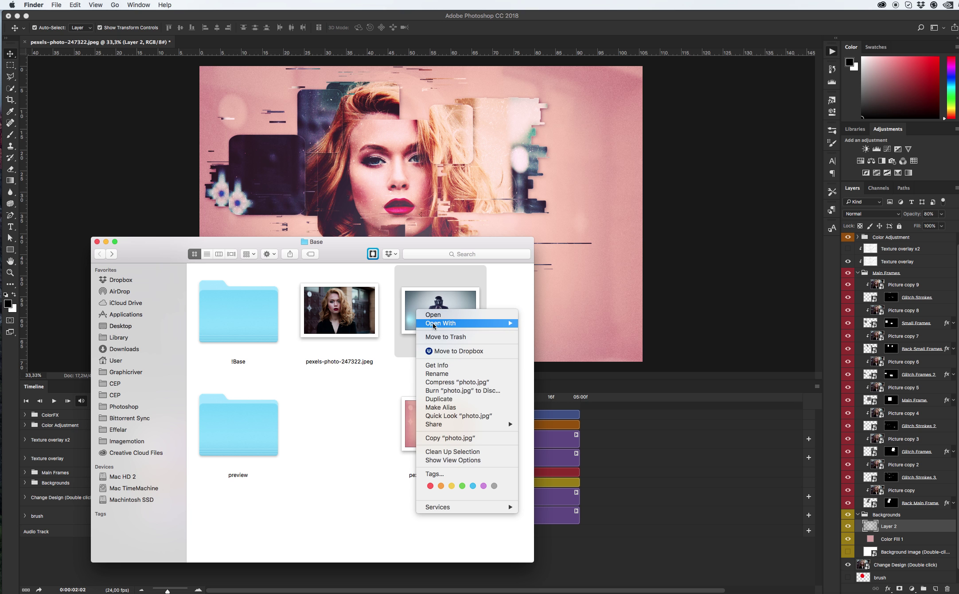
Open photo.jpg, resize it to 3553×2000 px with a linked 2000 px height, and zoom out
{"action": "mouse_move", "coordinate": [448, 323]}
{"action": "left_click", "coordinate": [546, 348]}
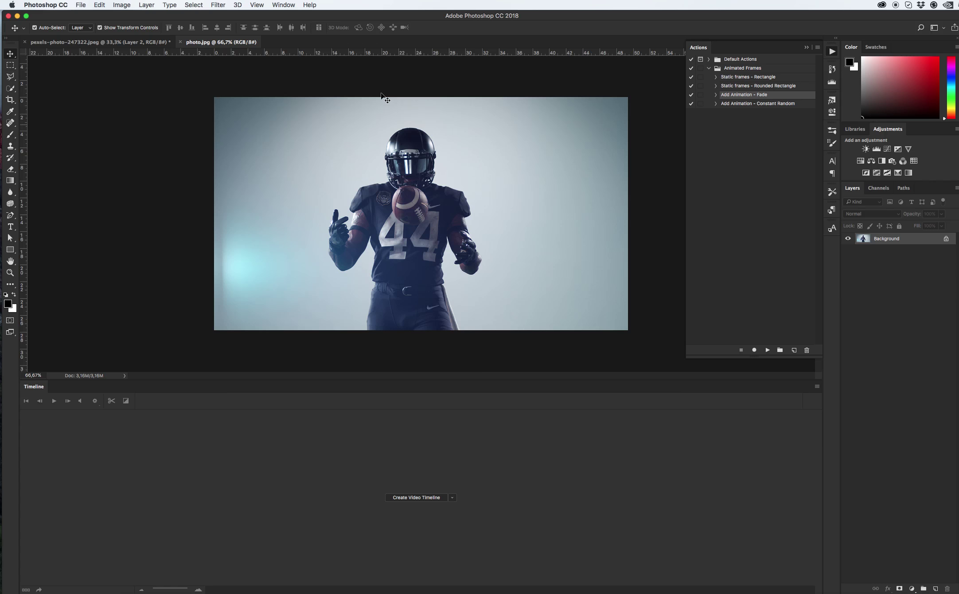
{"action": "left_click", "coordinate": [121, 6]}
{"action": "mouse_move", "coordinate": [127, 18]}
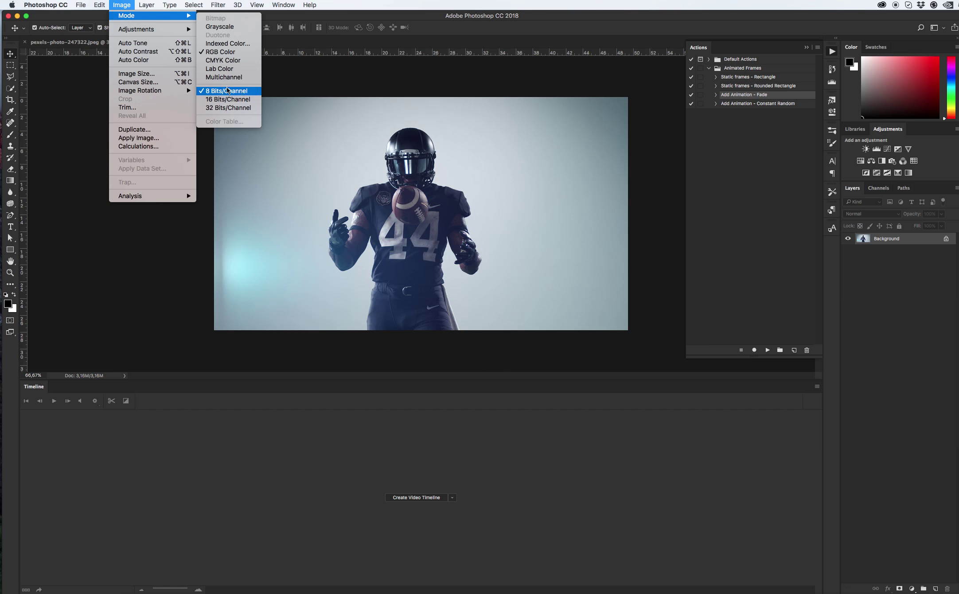
{"action": "left_click", "coordinate": [149, 74]}
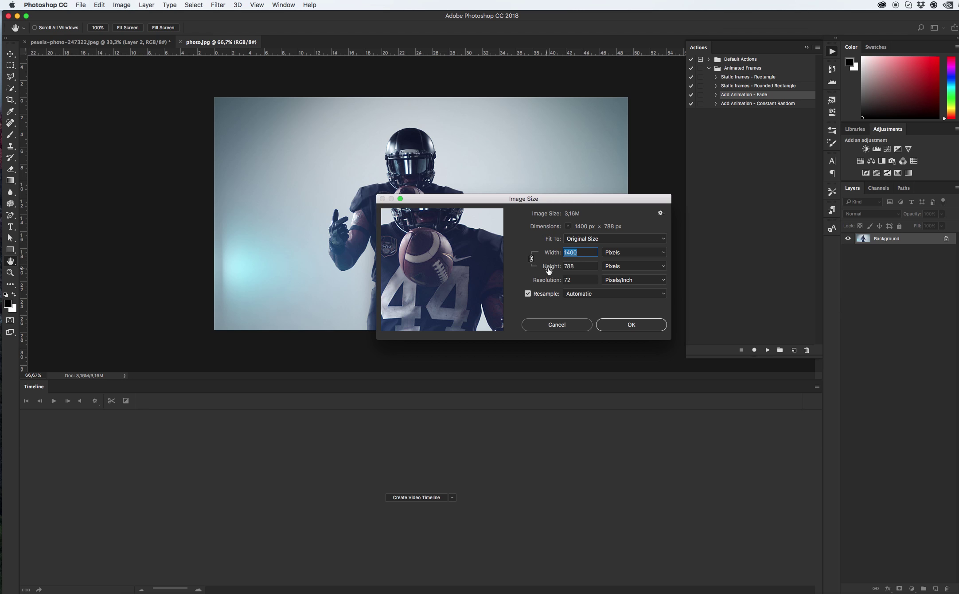
{"action": "key", "text": "Tab"}
{"action": "type", "text": "2000"}
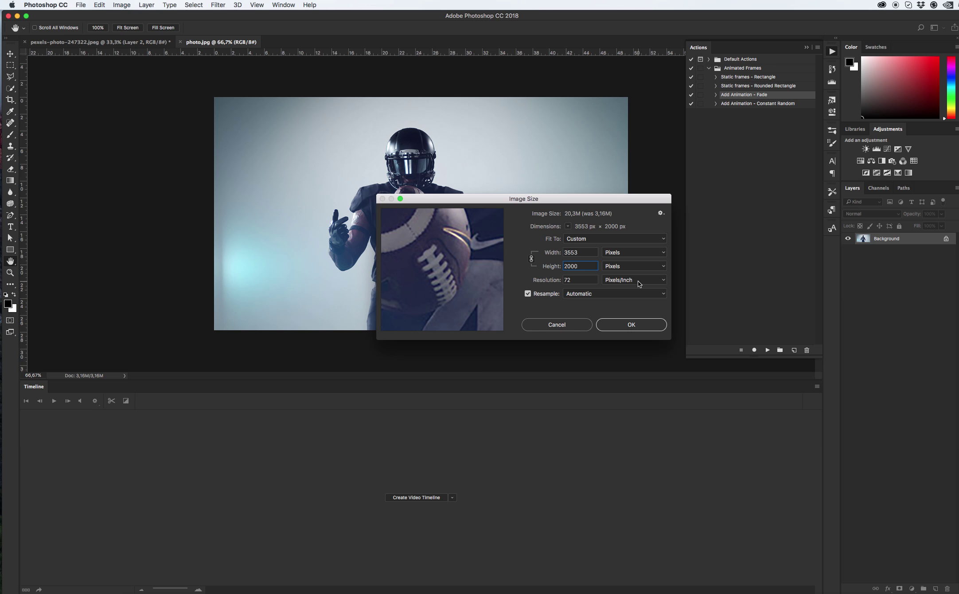
{"action": "left_click", "coordinate": [630, 325]}
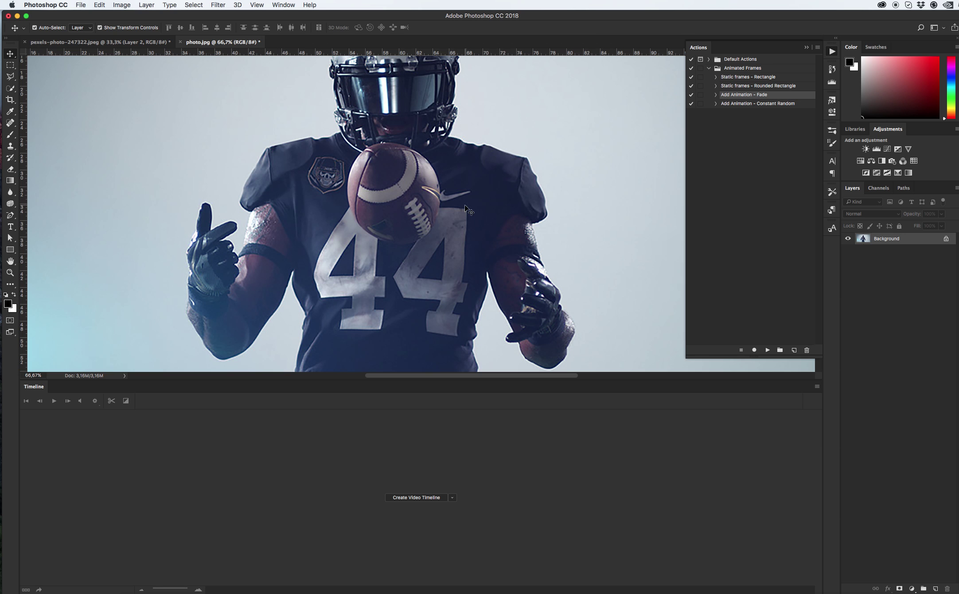
{"action": "key", "text": "z"}
{"action": "left_click", "coordinate": [465, 205], "text": "alt"}
Add a new empty layer above Background and name it 'brush'
{"action": "key", "text": "v"}
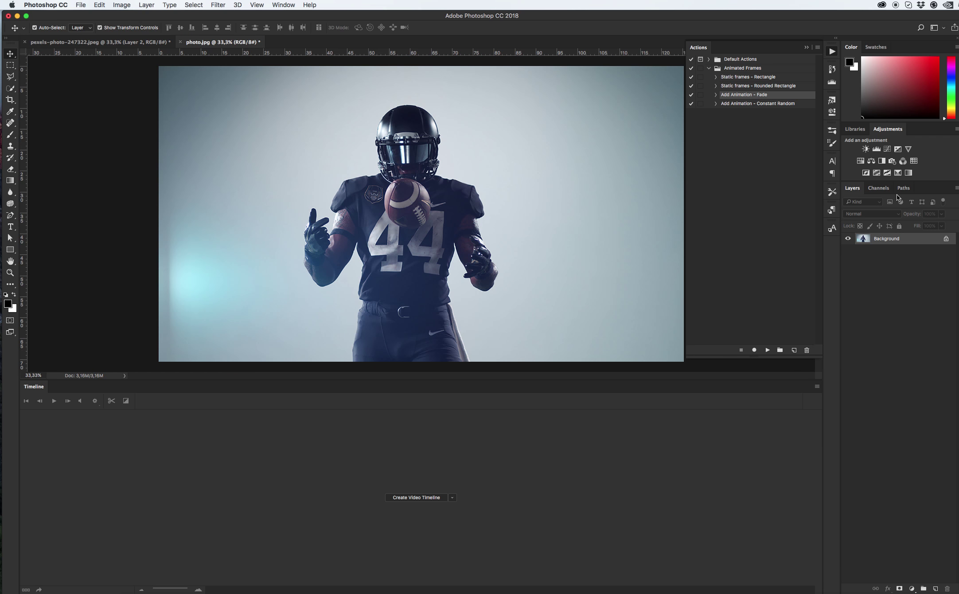
{"action": "left_click", "coordinate": [936, 589]}
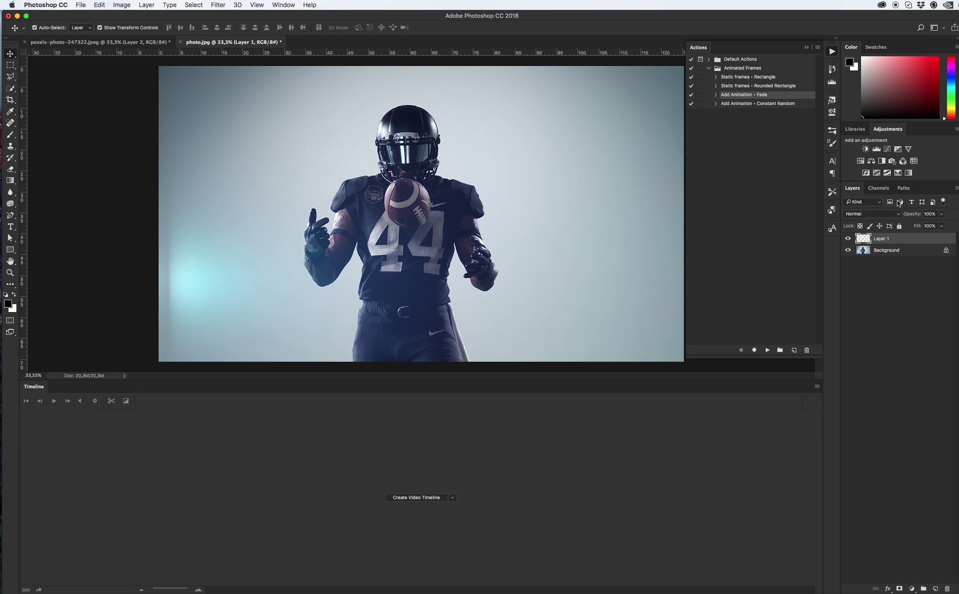
{"action": "double_click", "coordinate": [886, 239]}
{"action": "type", "text": "brush"}
{"action": "key", "text": "Return"}
Paint a soft round, size 200, ff0000 red blob over the player's helmet and chest
{"action": "key", "text": "b"}
{"action": "right_click", "coordinate": [390, 179]}
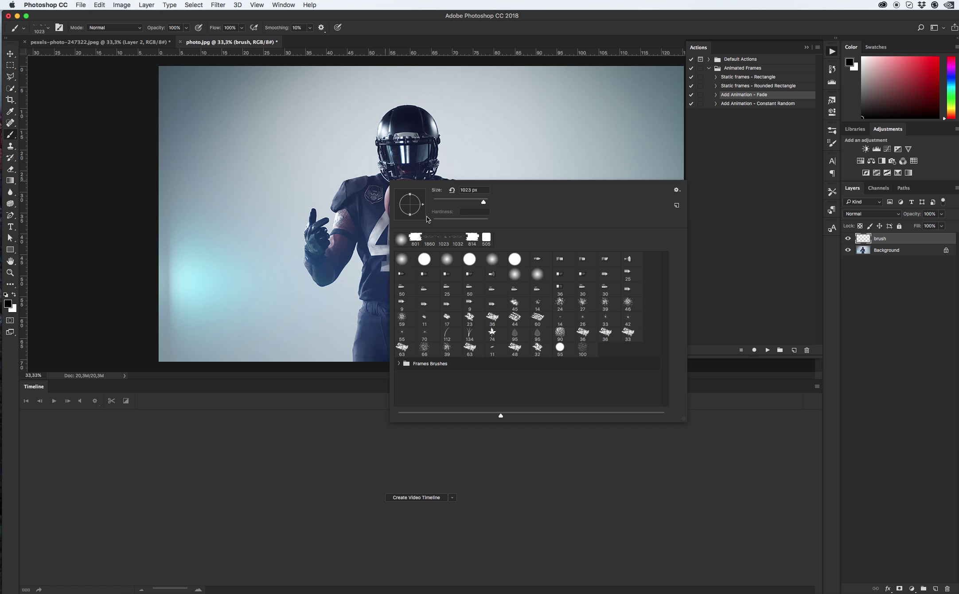
{"action": "left_click", "coordinate": [407, 259]}
{"action": "left_click", "coordinate": [7, 303]}
{"action": "left_click", "coordinate": [702, 301]}
{"action": "left_click", "coordinate": [736, 265]}
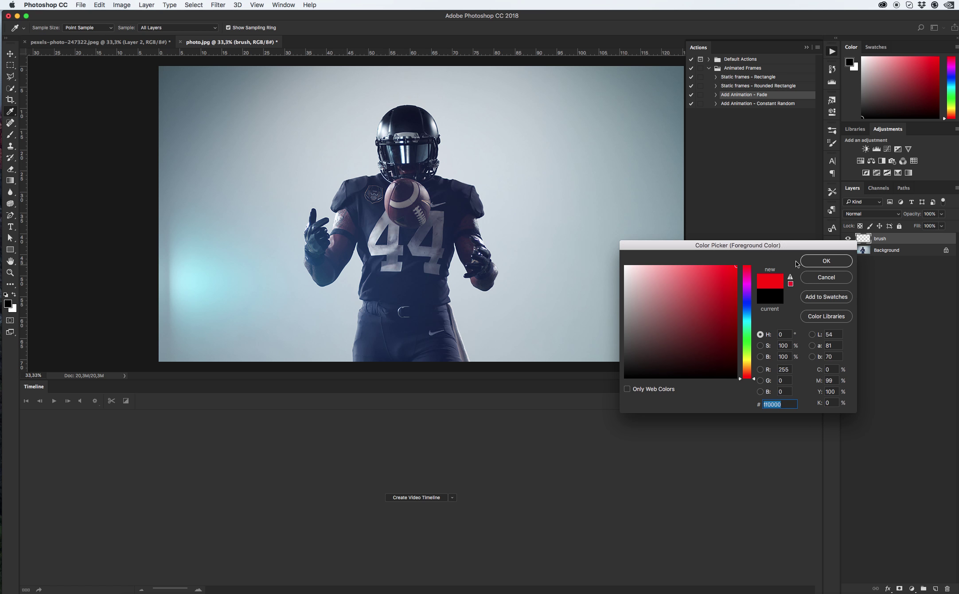
{"action": "left_click", "coordinate": [803, 262]}
{"action": "key", "text": "bracketleft"}
{"action": "key", "text": "bracketleft"}
{"action": "key", "text": "bracketleft"}
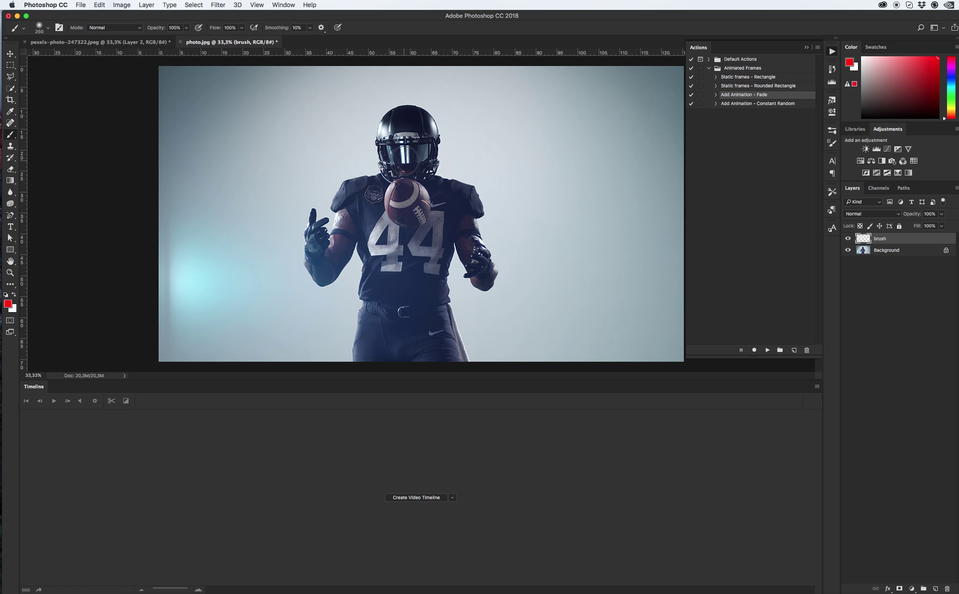
{"action": "mouse_move", "coordinate": [388, 120]}
{"action": "left_mouse_down"}
{"action": "mouse_move", "coordinate": [370, 156]}
{"action": "mouse_move", "coordinate": [413, 175]}
{"action": "mouse_move", "coordinate": [382, 164]}
{"action": "mouse_move", "coordinate": [387, 131]}
{"action": "mouse_move", "coordinate": [378, 130]}
{"action": "mouse_move", "coordinate": [442, 173]}
{"action": "mouse_move", "coordinate": [456, 218]}
{"action": "mouse_move", "coordinate": [422, 216]}
{"action": "mouse_move", "coordinate": [394, 238]}
{"action": "mouse_move", "coordinate": [355, 223]}
{"action": "mouse_move", "coordinate": [349, 205]}
{"action": "mouse_move", "coordinate": [355, 229]}
{"action": "mouse_move", "coordinate": [352, 194]}
{"action": "mouse_move", "coordinate": [434, 187]}
{"action": "mouse_move", "coordinate": [439, 156]}
{"action": "mouse_move", "coordinate": [456, 192]}
{"action": "mouse_move", "coordinate": [451, 215]}
{"action": "mouse_move", "coordinate": [397, 252]}
{"action": "mouse_move", "coordinate": [337, 217]}
{"action": "mouse_move", "coordinate": [361, 157]}
{"action": "mouse_move", "coordinate": [390, 138]}
{"action": "mouse_move", "coordinate": [381, 139]}
{"action": "mouse_move", "coordinate": [414, 136]}
{"action": "mouse_move", "coordinate": [452, 180]}
{"action": "mouse_move", "coordinate": [446, 236]}
{"action": "mouse_move", "coordinate": [392, 255]}
{"action": "mouse_move", "coordinate": [350, 237]}
{"action": "mouse_move", "coordinate": [331, 212]}
{"action": "mouse_move", "coordinate": [353, 140]}
{"action": "mouse_move", "coordinate": [416, 139]}
{"action": "mouse_move", "coordinate": [465, 193]}
{"action": "mouse_move", "coordinate": [443, 242]}
{"action": "mouse_move", "coordinate": [403, 254]}
{"action": "mouse_move", "coordinate": [363, 227]}
{"action": "mouse_move", "coordinate": [369, 172]}
{"action": "mouse_move", "coordinate": [414, 121]}
{"action": "mouse_move", "coordinate": [408, 141]}
{"action": "mouse_move", "coordinate": [383, 130]}
{"action": "mouse_move", "coordinate": [418, 127]}
{"action": "mouse_move", "coordinate": [451, 159]}
{"action": "mouse_move", "coordinate": [381, 118]}
{"action": "left_mouse_up"}
Select the 'Static frames - Rectangle' action in the Actions panel
{"action": "key", "text": "v"}
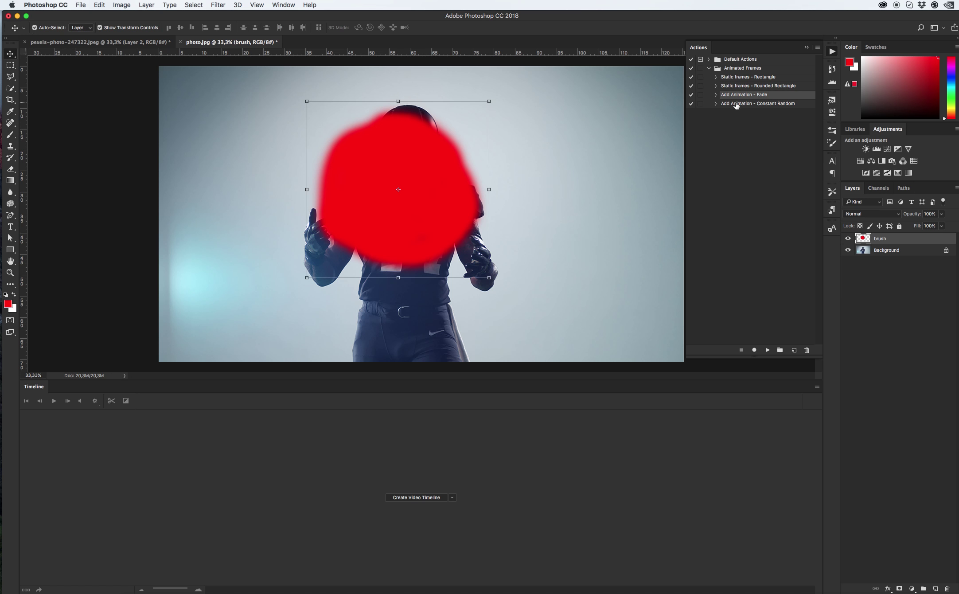
{"action": "left_click", "coordinate": [780, 86]}
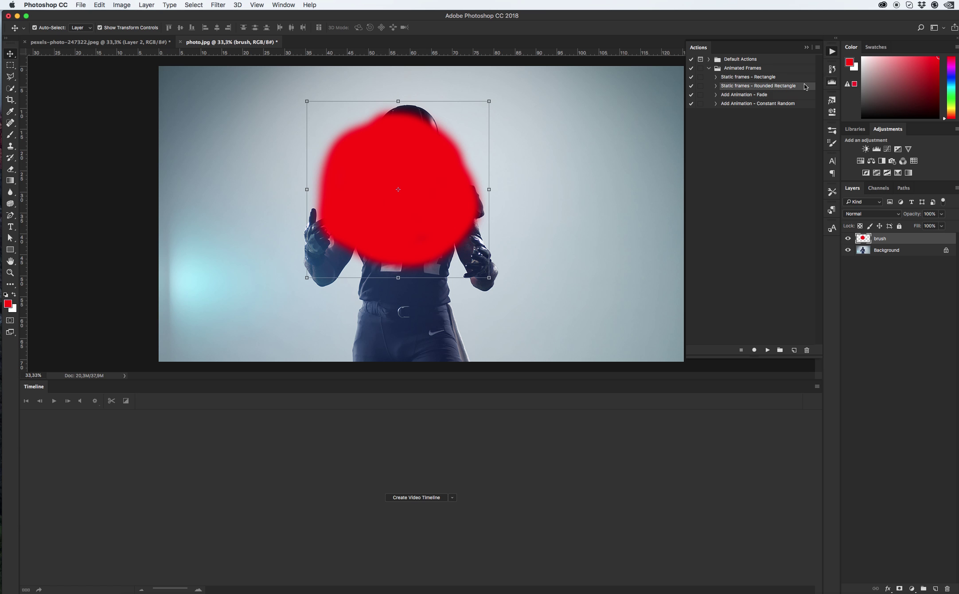
{"action": "left_click", "coordinate": [757, 79]}
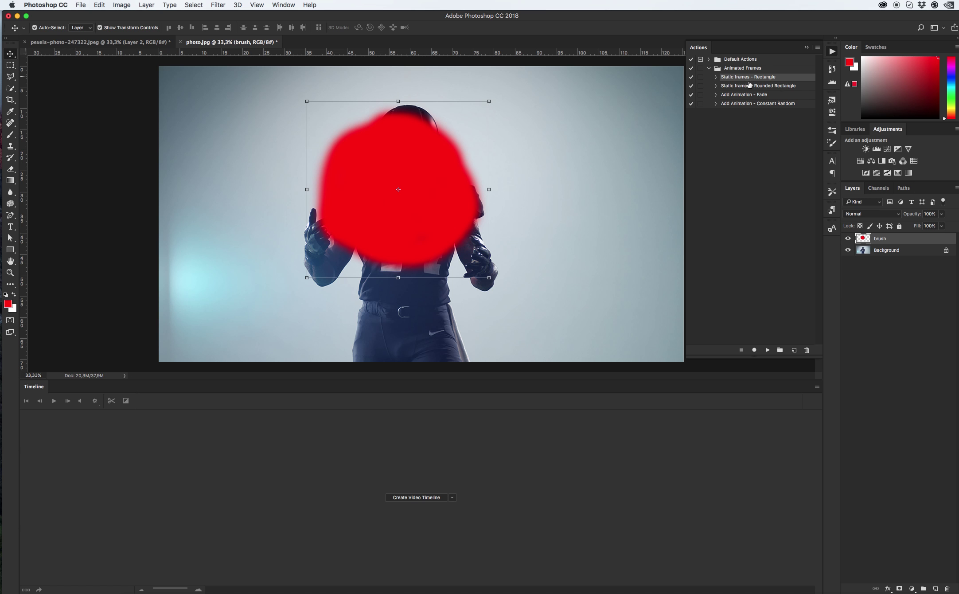
Play the 'Static frames - Rectangle' action to build the beige frame collage around the player
{"action": "left_click", "coordinate": [767, 351]}
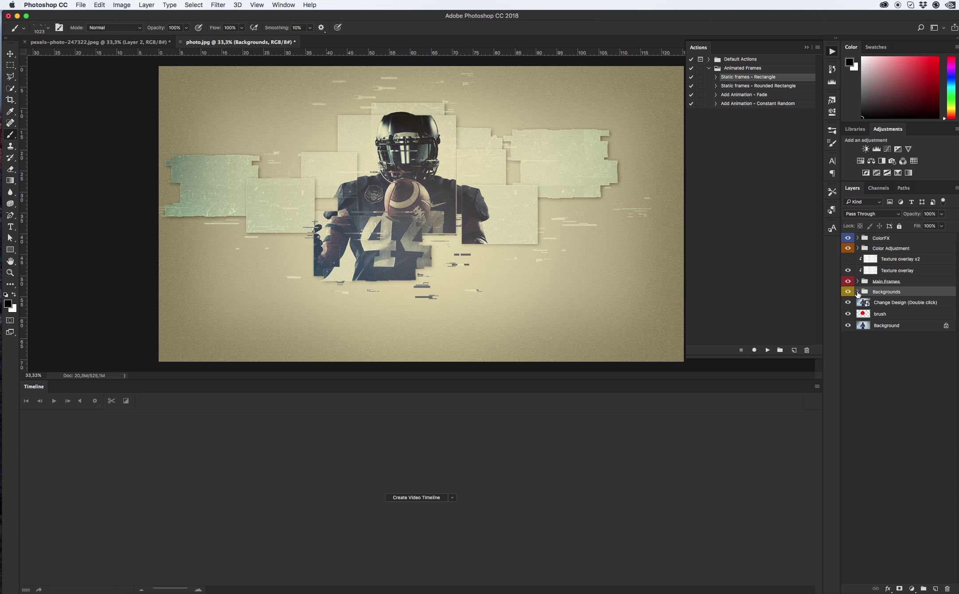
Expand Main Frames and transform the Small Frames layer left and down
{"action": "left_click", "coordinate": [857, 282]}
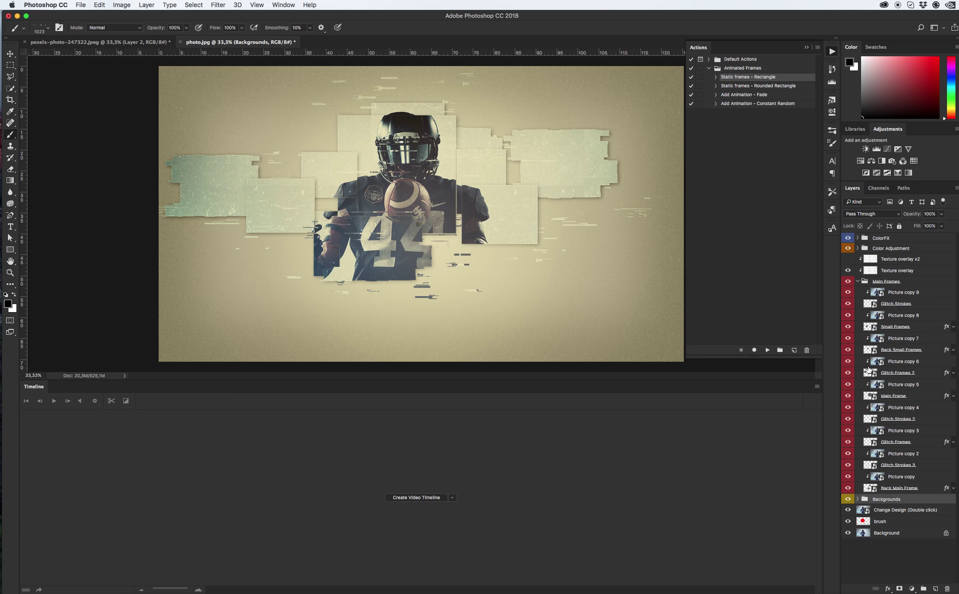
{"action": "left_click", "coordinate": [868, 306]}
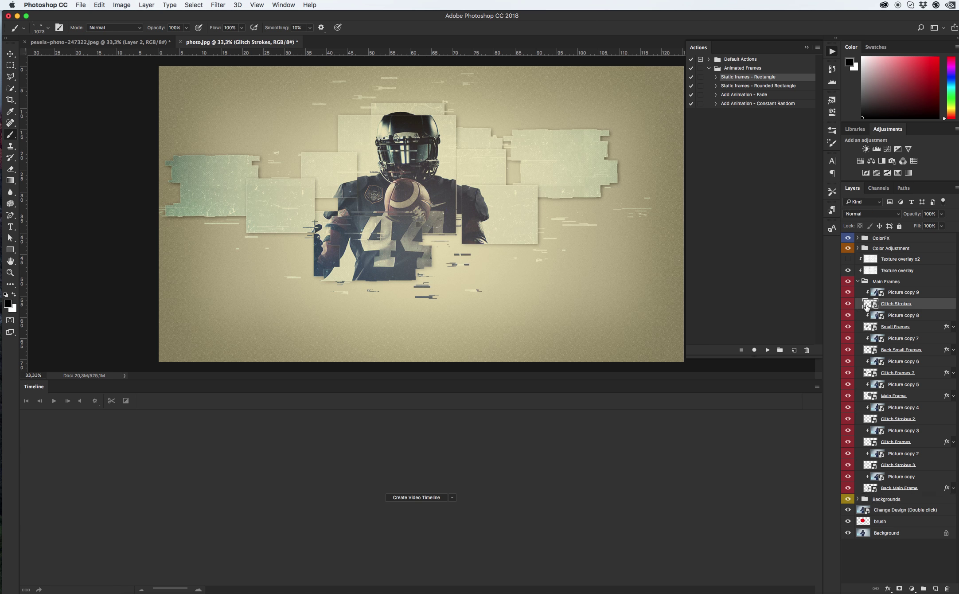
{"action": "left_click", "coordinate": [870, 326]}
{"action": "key", "text": "v"}
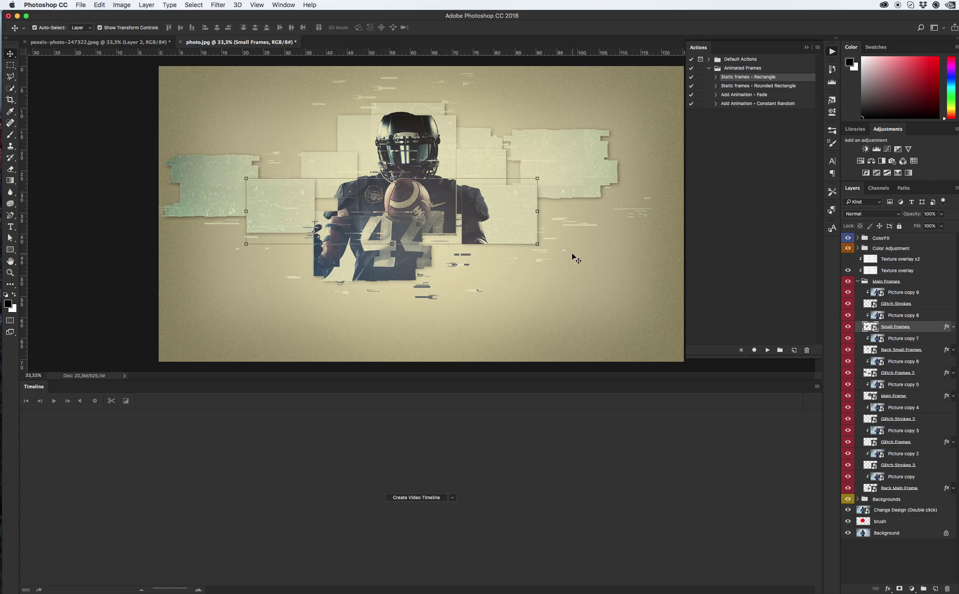
{"action": "key", "text": "super+t"}
{"action": "left_click_drag", "start_coordinate": [490, 241], "coordinate": [473, 248]}
{"action": "key", "text": "Return"}
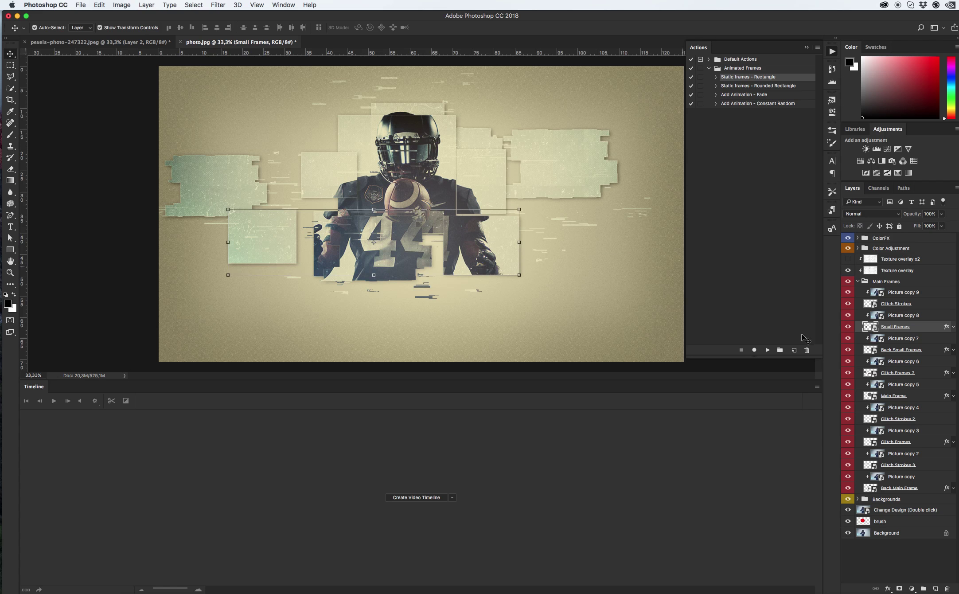
Nudge the Back Small Frames layer slightly down with a free transform
{"action": "left_click", "coordinate": [862, 353]}
{"action": "key", "text": "super+t"}
{"action": "left_click_drag", "start_coordinate": [486, 192], "coordinate": [468, 202]}
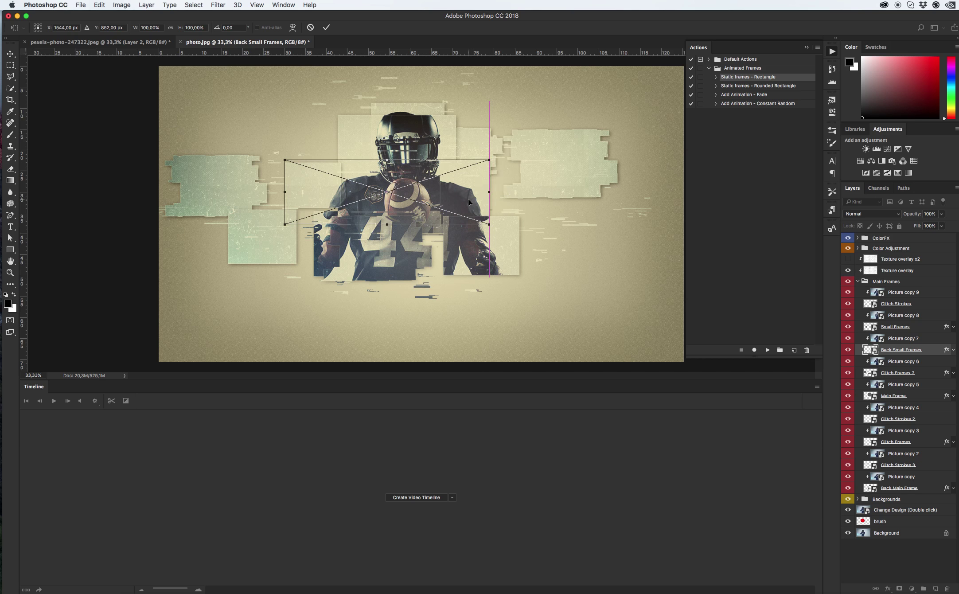
{"action": "key", "text": "Return"}
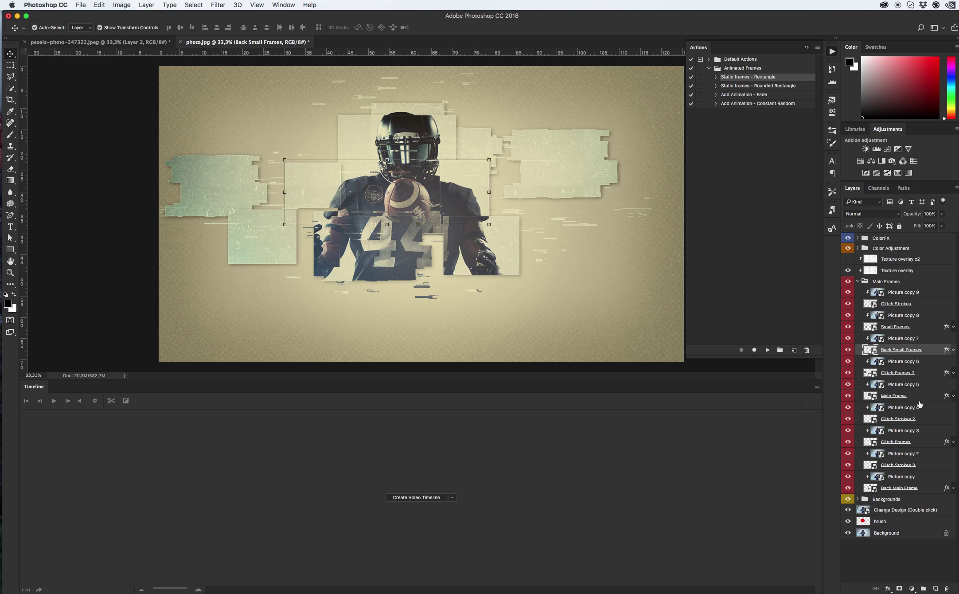
Move the Glitch Frames 2 panels right and down over the player's torso
{"action": "left_click", "coordinate": [923, 443]}
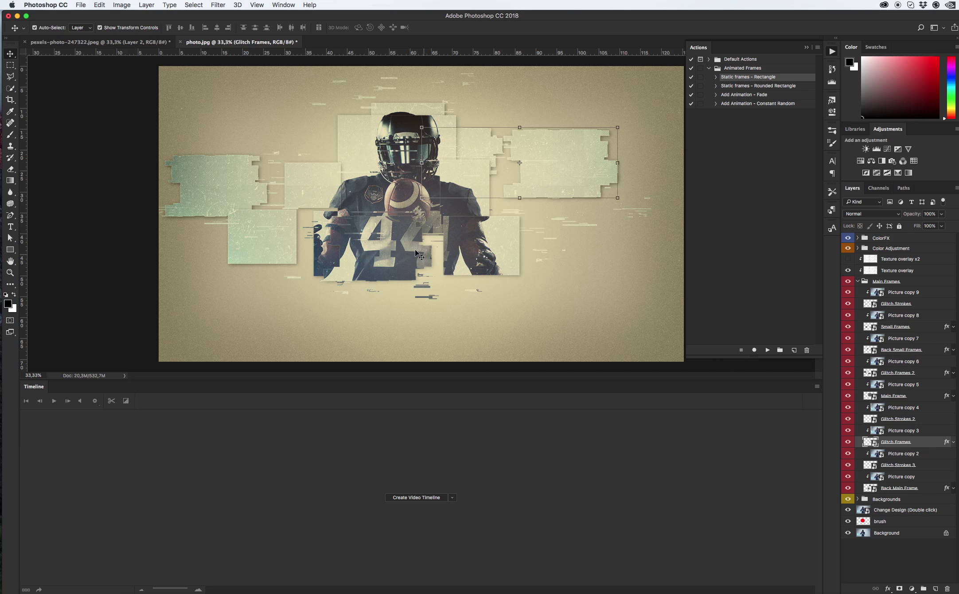
{"action": "left_click", "coordinate": [905, 467]}
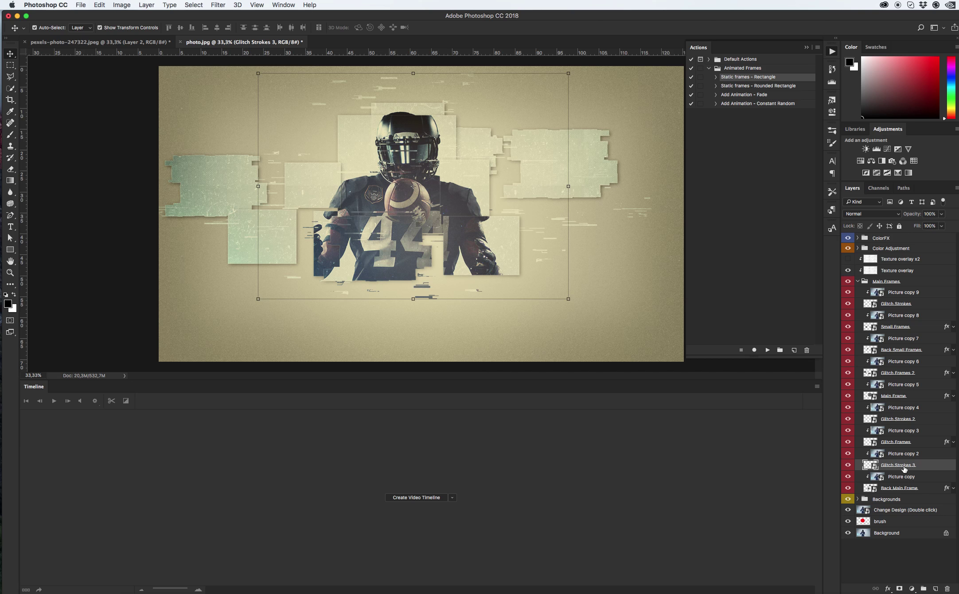
{"action": "left_click", "coordinate": [902, 490]}
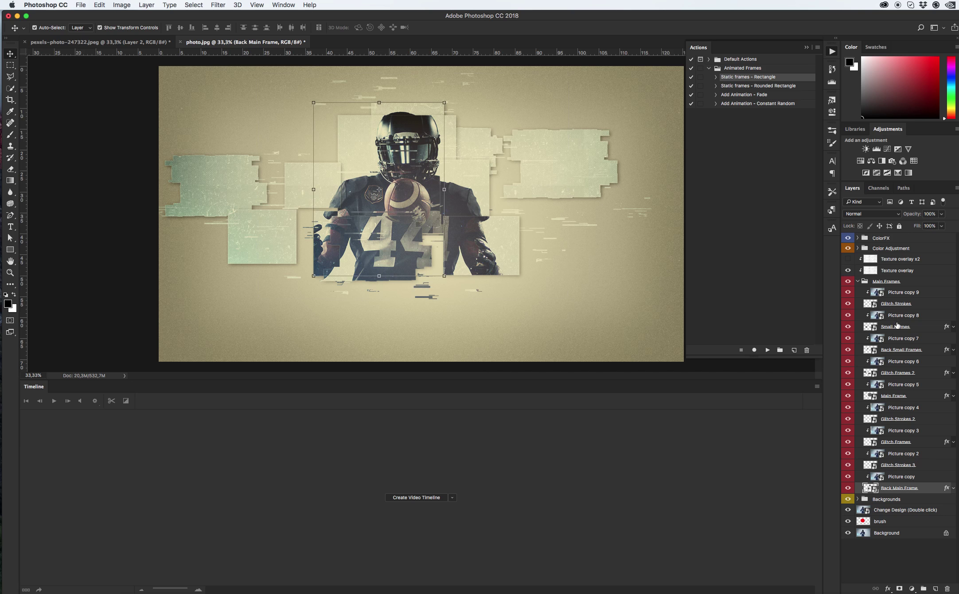
{"action": "left_click", "coordinate": [915, 375]}
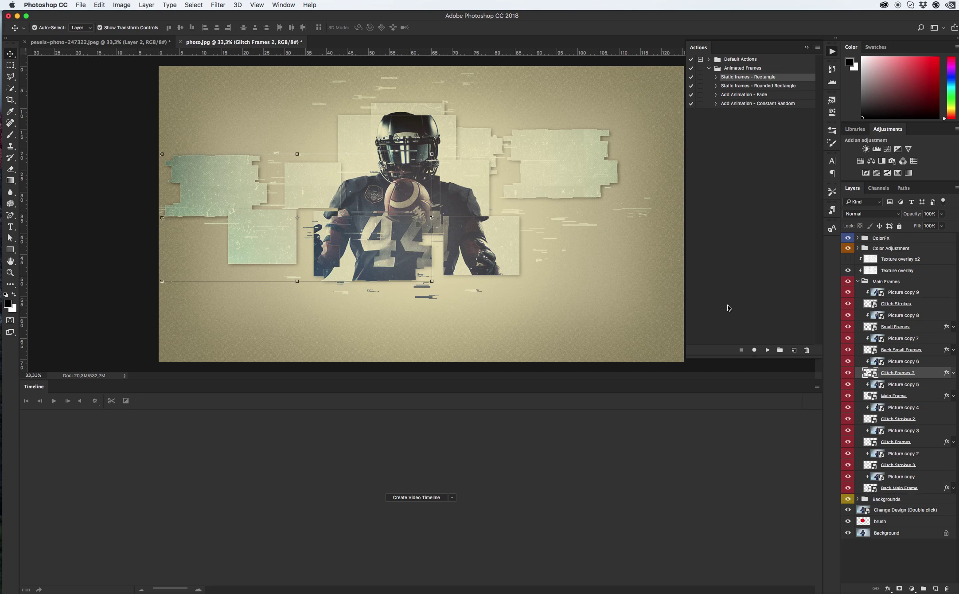
{"action": "key", "text": "super+t"}
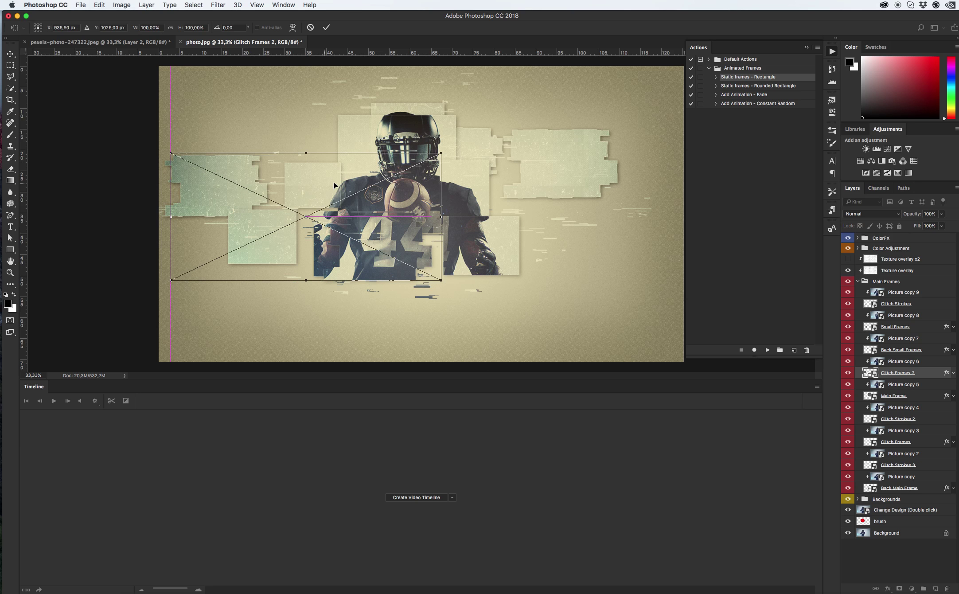
{"action": "left_click_drag", "start_coordinate": [330, 204], "coordinate": [353, 216]}
{"action": "key", "text": "super+z"}
{"action": "key", "text": "Return"}
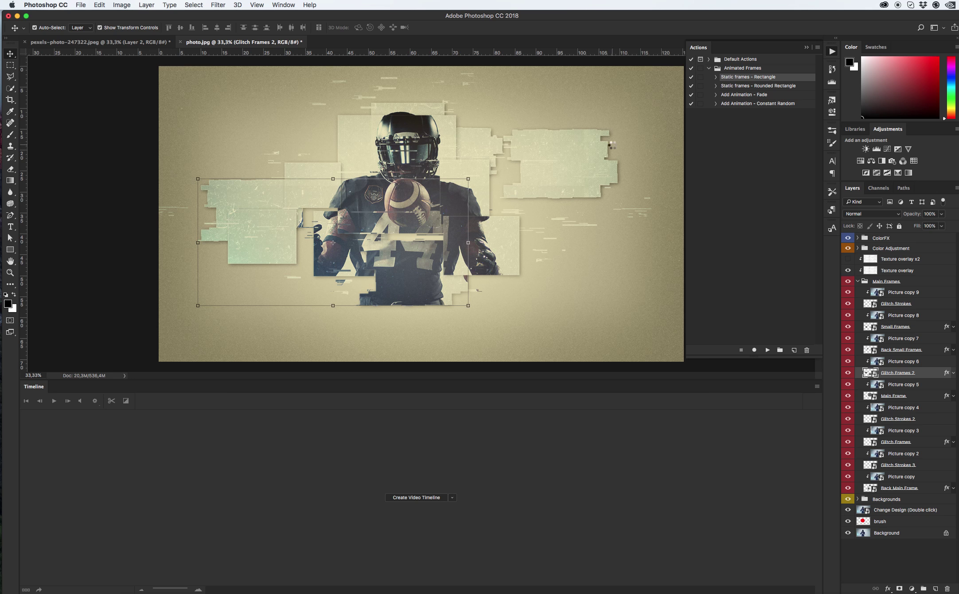
Expand the ColorFX group and preview grades from Color FX 20 down to ColorFX 14
{"action": "left_click", "coordinate": [858, 239]}
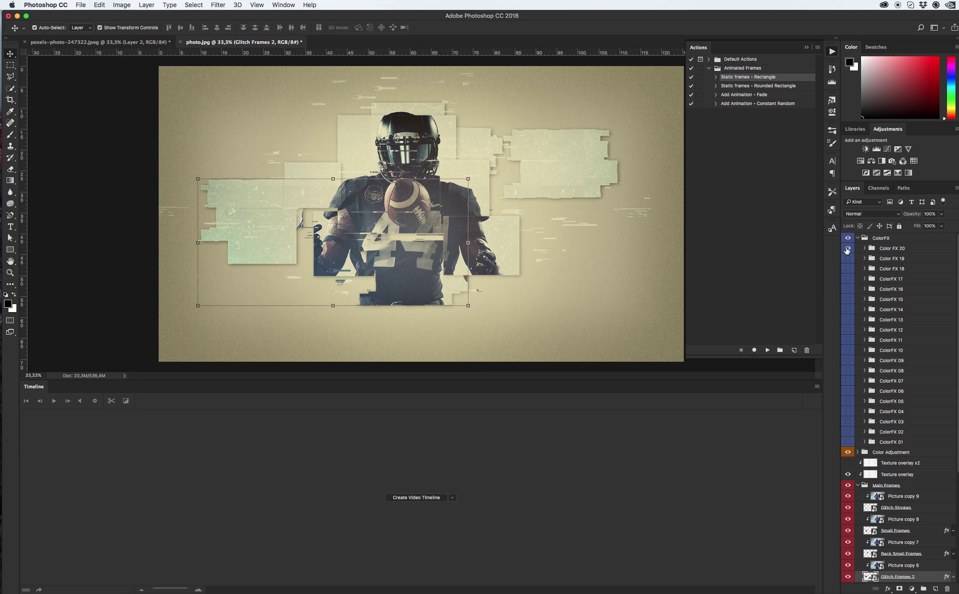
{"action": "left_click", "coordinate": [848, 249]}
{"action": "left_click", "coordinate": [849, 259]}
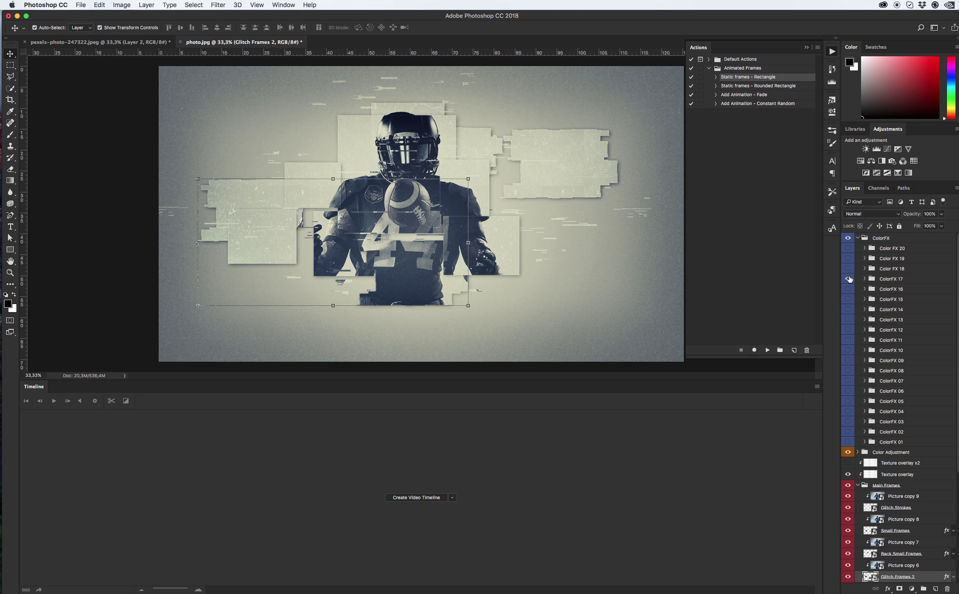
{"action": "left_click", "coordinate": [848, 279]}
{"action": "left_click", "coordinate": [848, 289]}
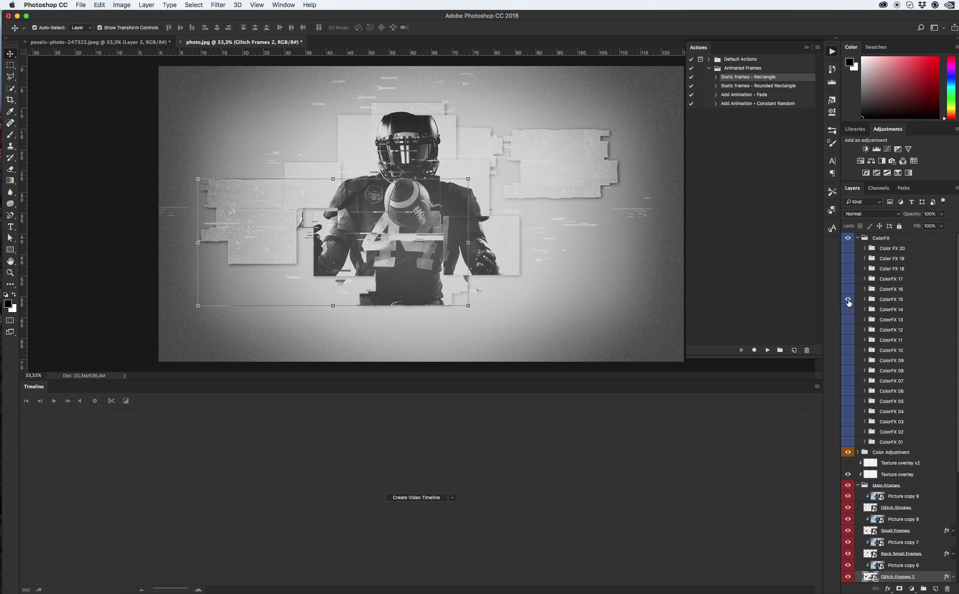
{"action": "left_click", "coordinate": [849, 302]}
{"action": "left_click", "coordinate": [849, 312]}
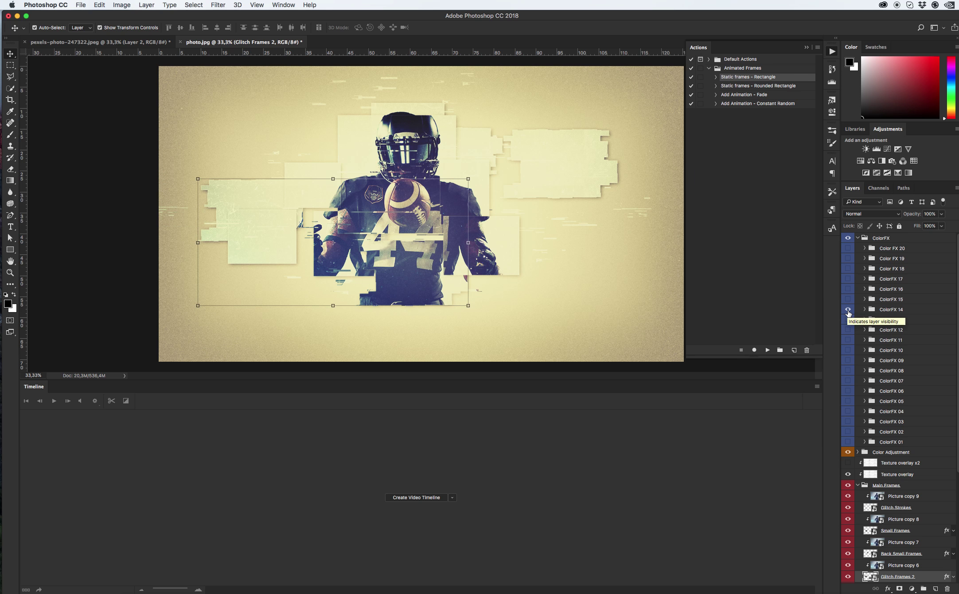
Compare ColorFX 13 and settle on the muted beige ColorFX 12 grade
{"action": "left_click", "coordinate": [848, 311]}
{"action": "left_click", "coordinate": [849, 319]}
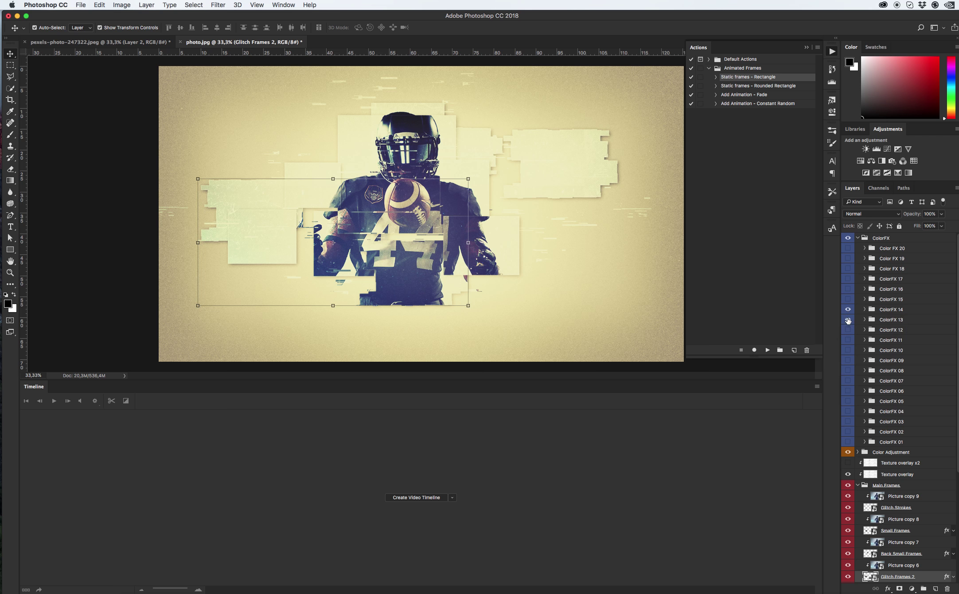
{"action": "left_click", "coordinate": [849, 318]}
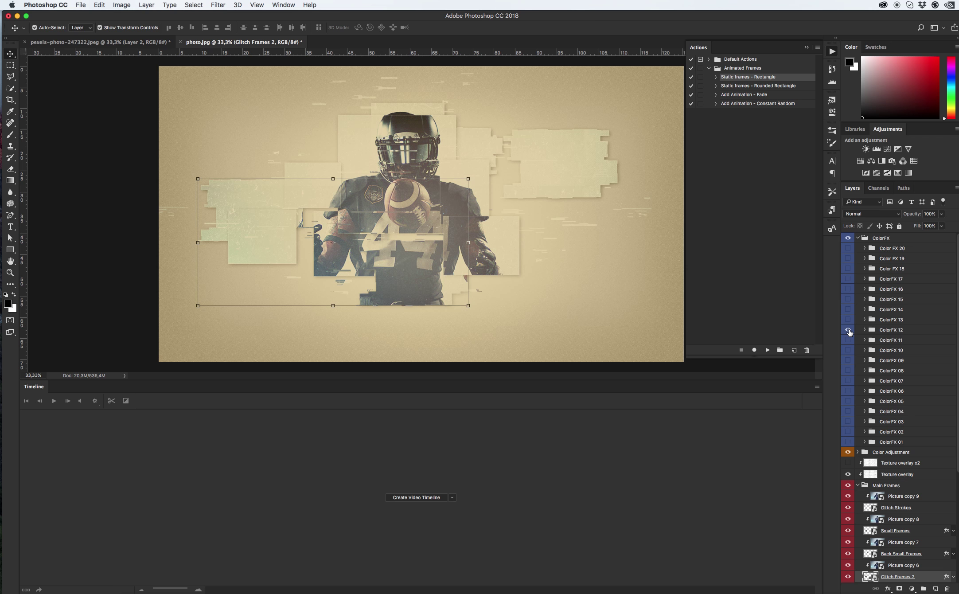
{"action": "left_click", "coordinate": [858, 452]}
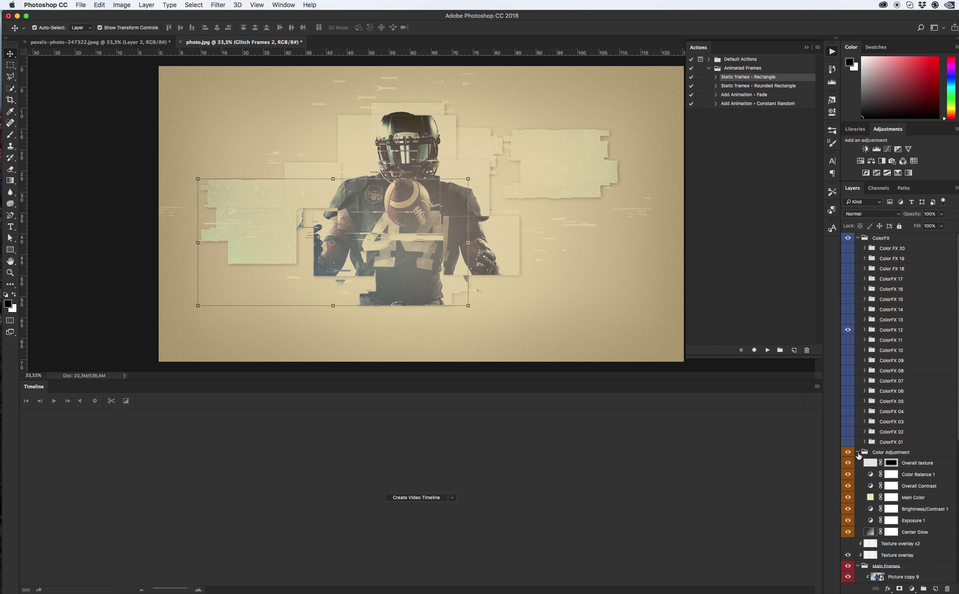
Raise the Overall Contrast Levels black input and lower the white input to 223
{"action": "double_click", "coordinate": [871, 486]}
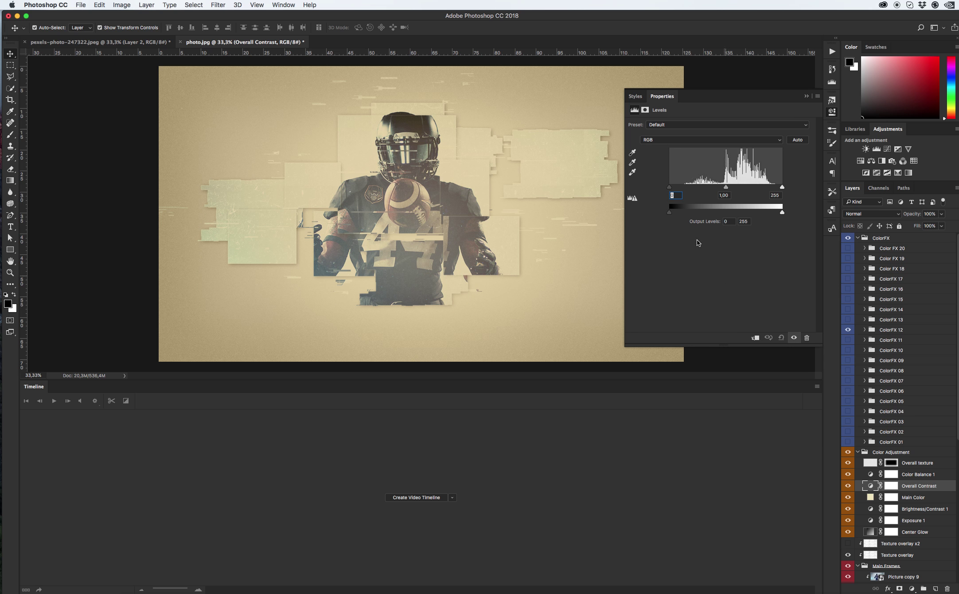
{"action": "left_click_drag", "start_coordinate": [678, 190], "coordinate": [689, 191]}
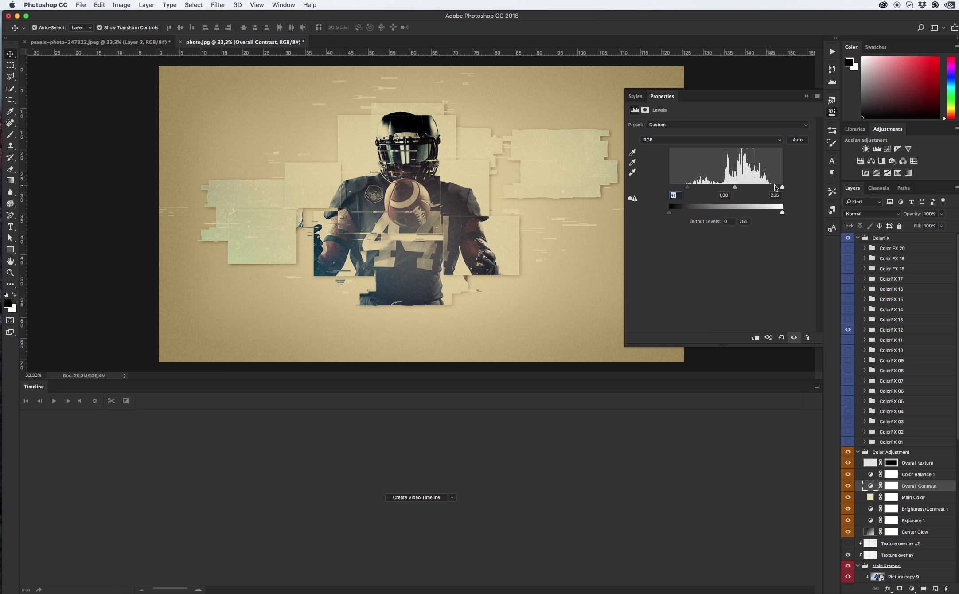
{"action": "left_click_drag", "start_coordinate": [782, 188], "coordinate": [770, 190]}
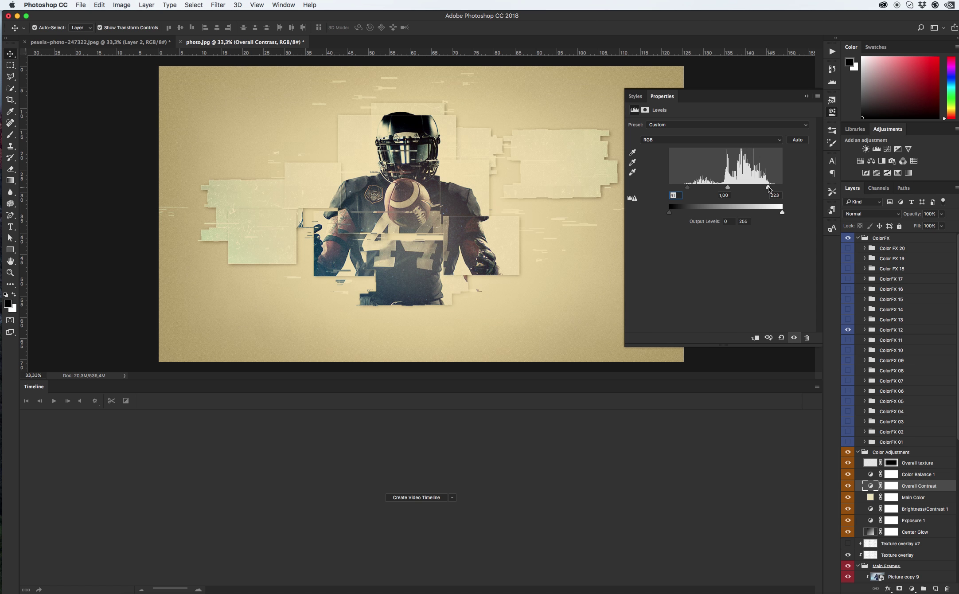
{"action": "left_click", "coordinate": [806, 98]}
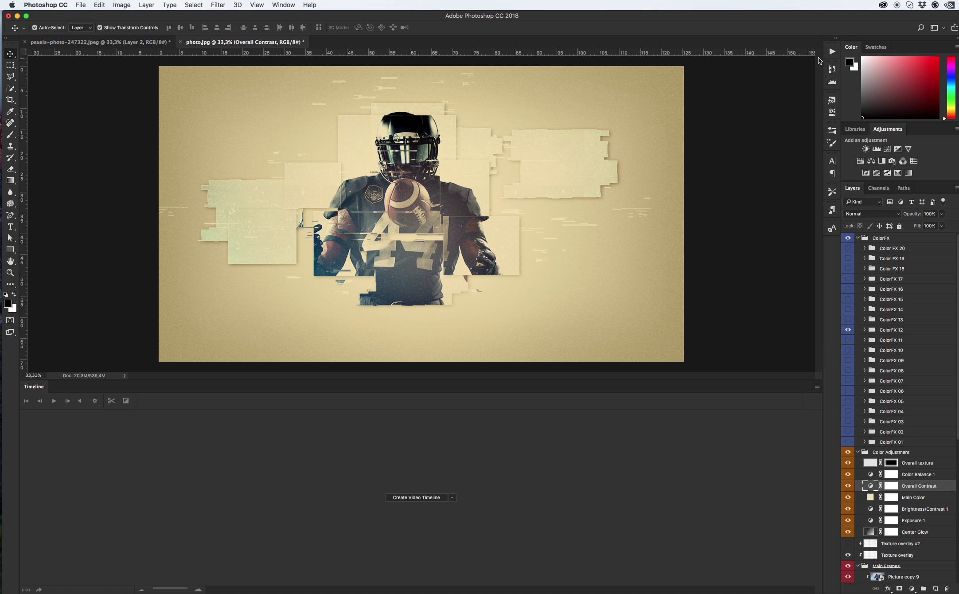
Run the 'Add Animation - Constant Random' action from the Animated Frames set
{"action": "left_click", "coordinate": [832, 52]}
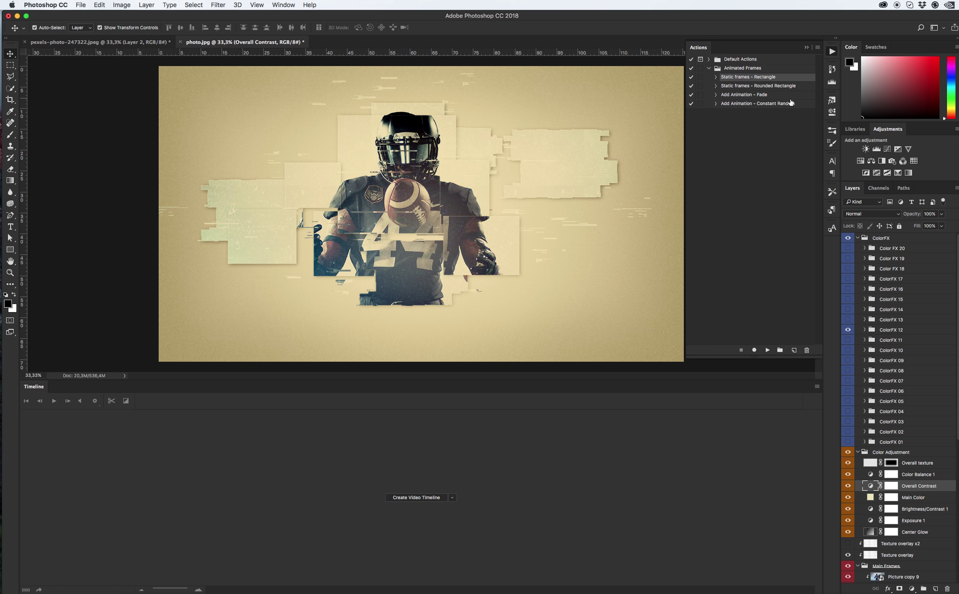
{"action": "left_click", "coordinate": [764, 105]}
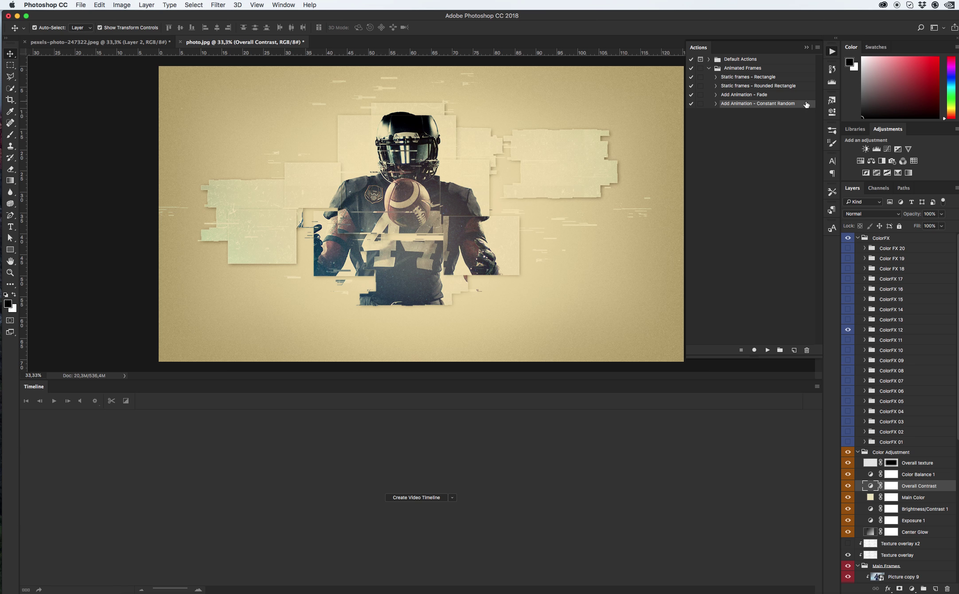
{"action": "left_click", "coordinate": [767, 350]}
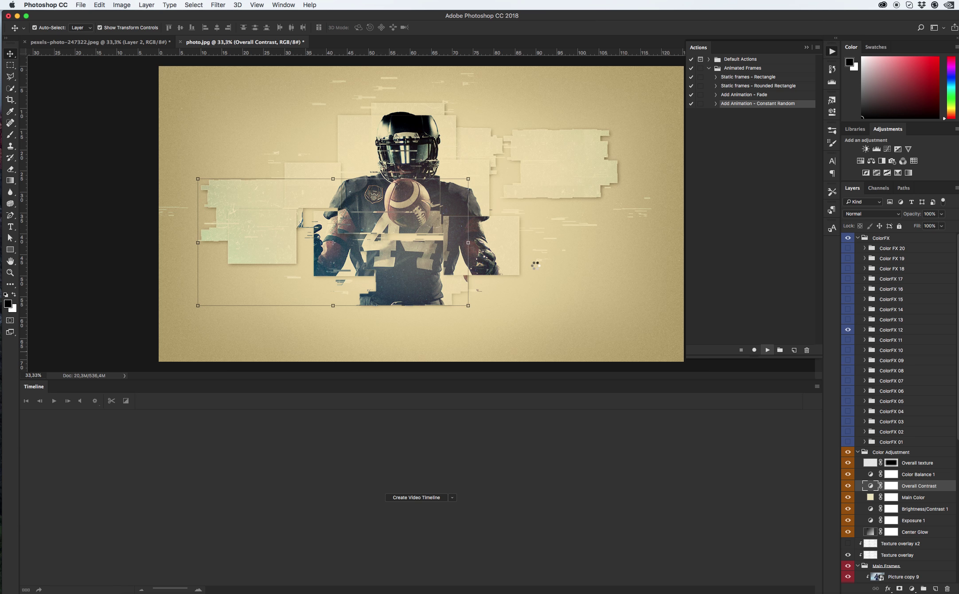
Undo stray squeezes of the left and helmet frame layers while the timeline is generated
{"action": "left_click_drag", "start_coordinate": [468, 243], "coordinate": [182, 243]}
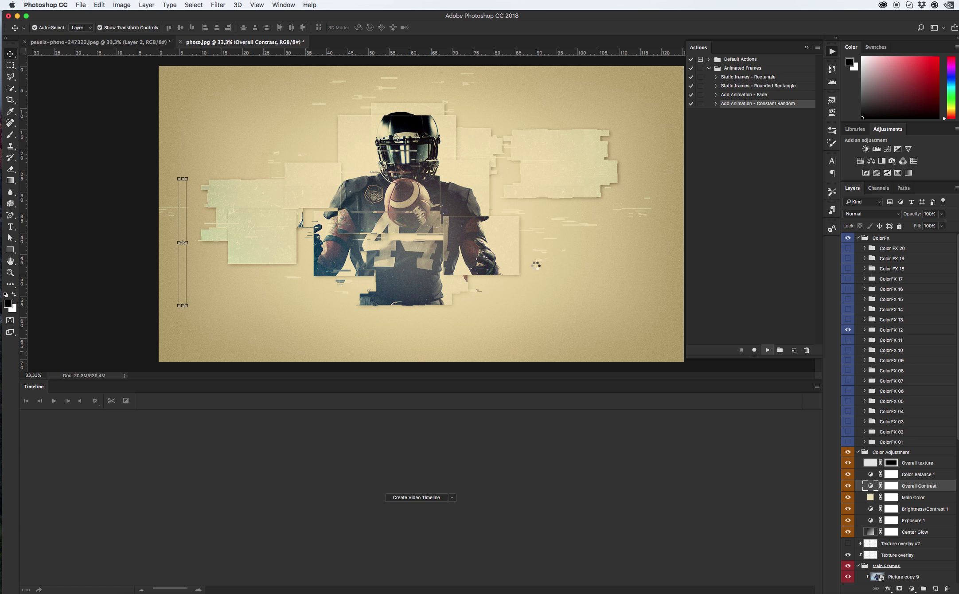
{"action": "key", "text": "super+z"}
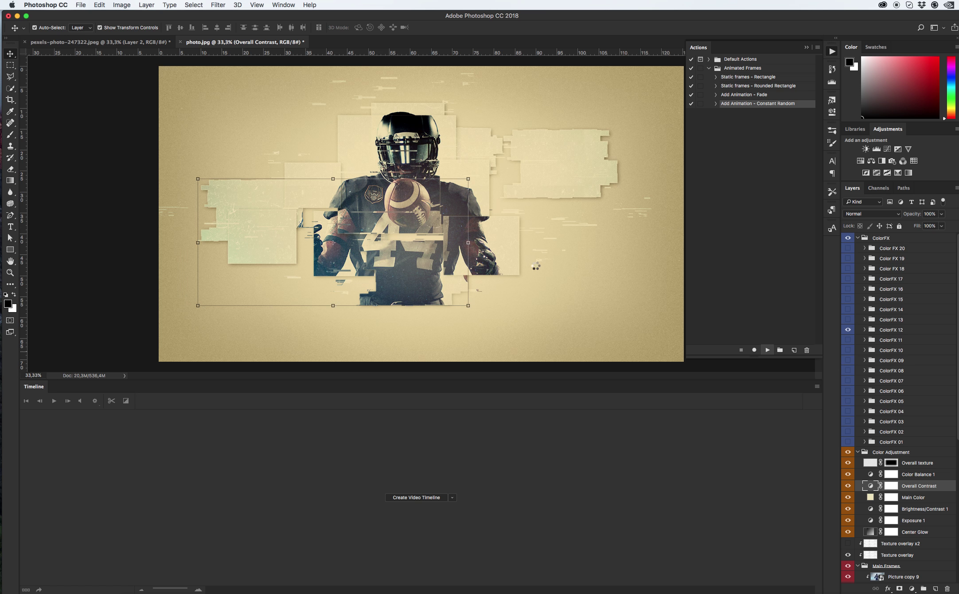
{"action": "left_click", "coordinate": [341, 231]}
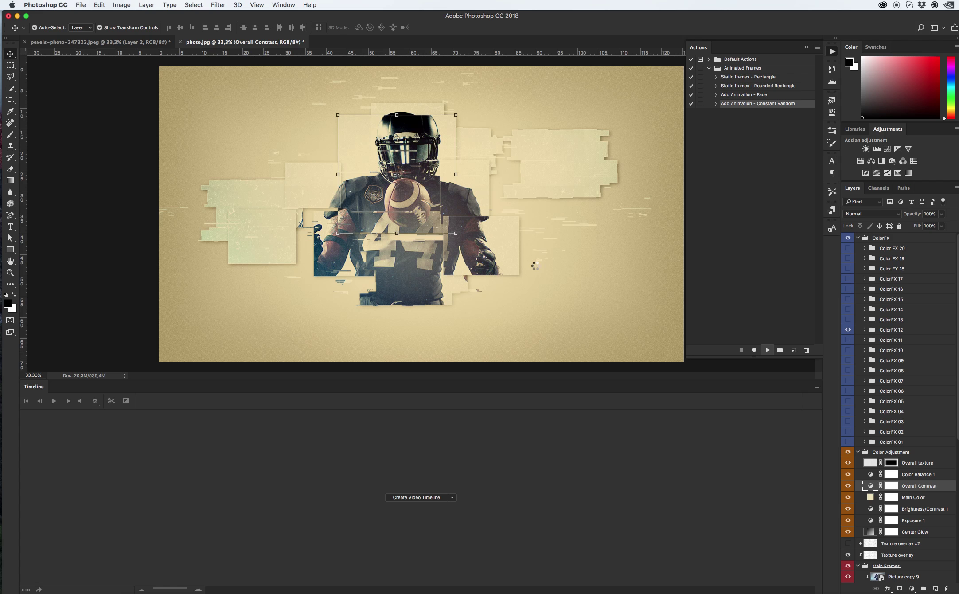
{"action": "left_click_drag", "start_coordinate": [338, 174], "coordinate": [454, 174]}
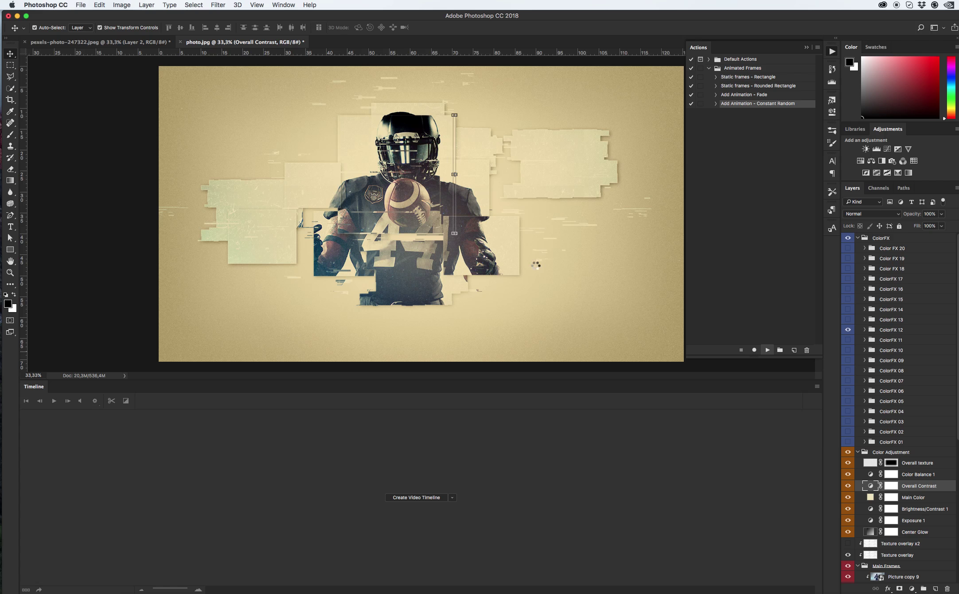
{"action": "key", "text": "super+z"}
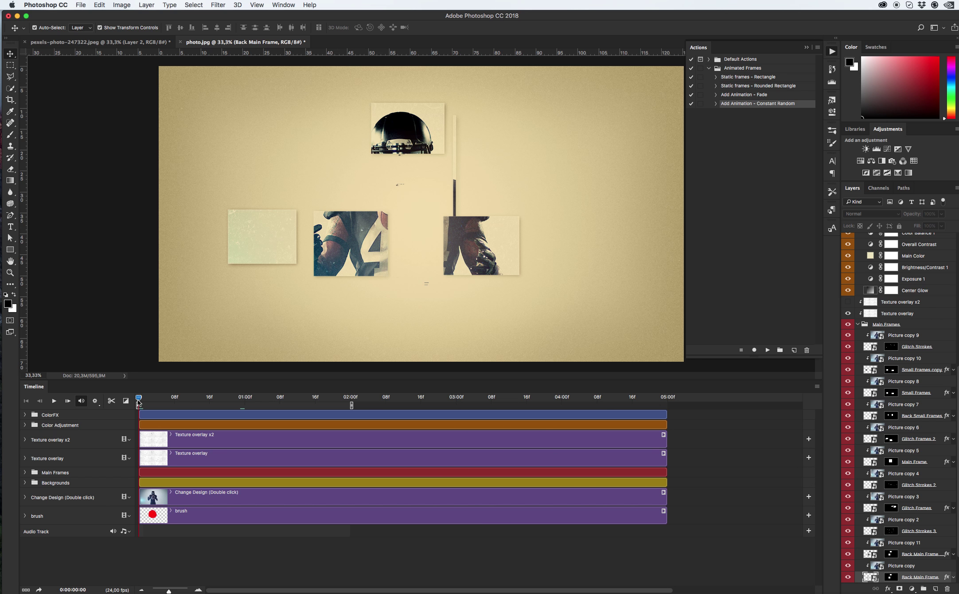
Scrub the timeline through 0:00:00:09 and 0:00:01:04, then play the animation preview
{"action": "left_click", "coordinate": [152, 401]}
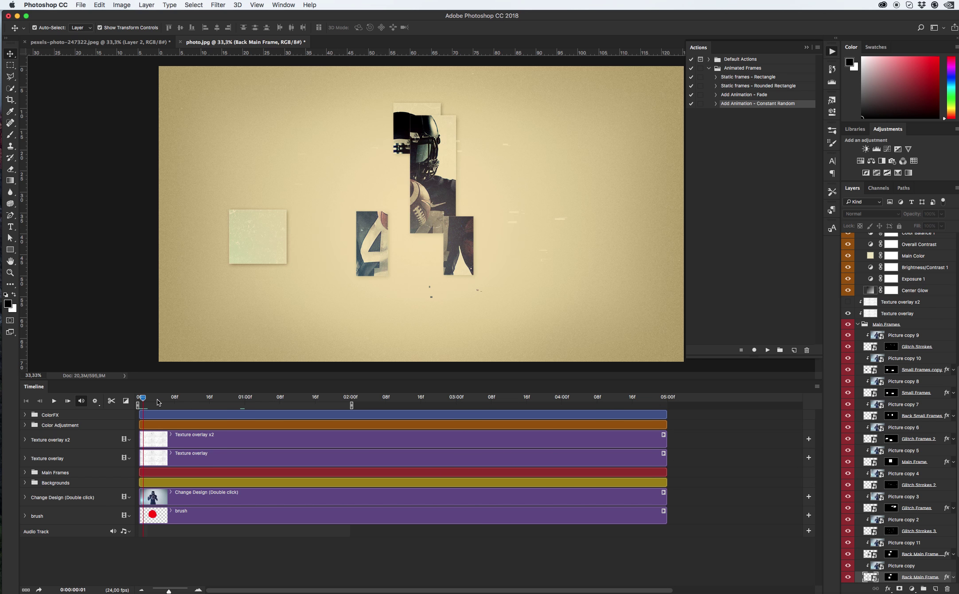
{"action": "left_click", "coordinate": [177, 402]}
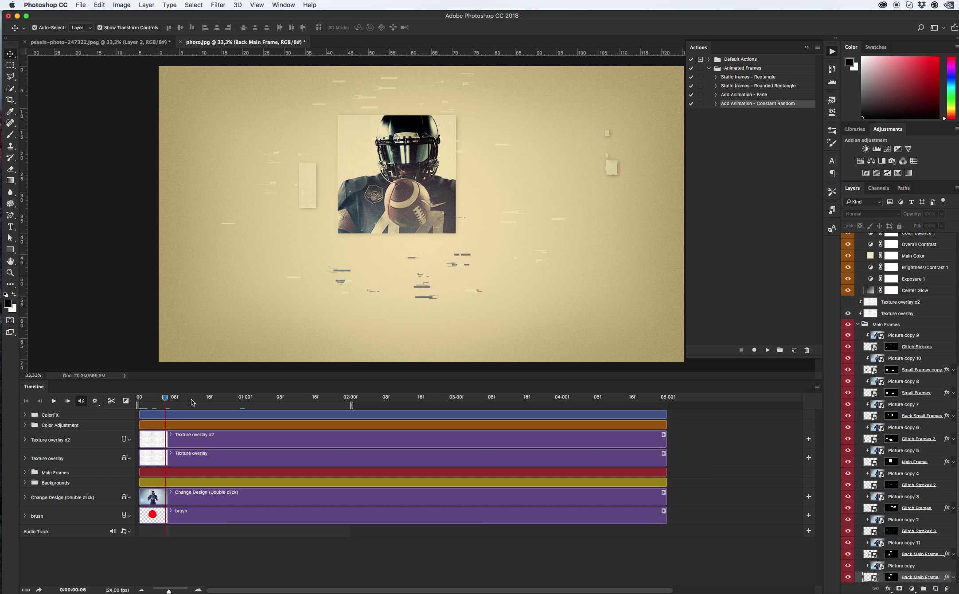
{"action": "left_click", "coordinate": [244, 401]}
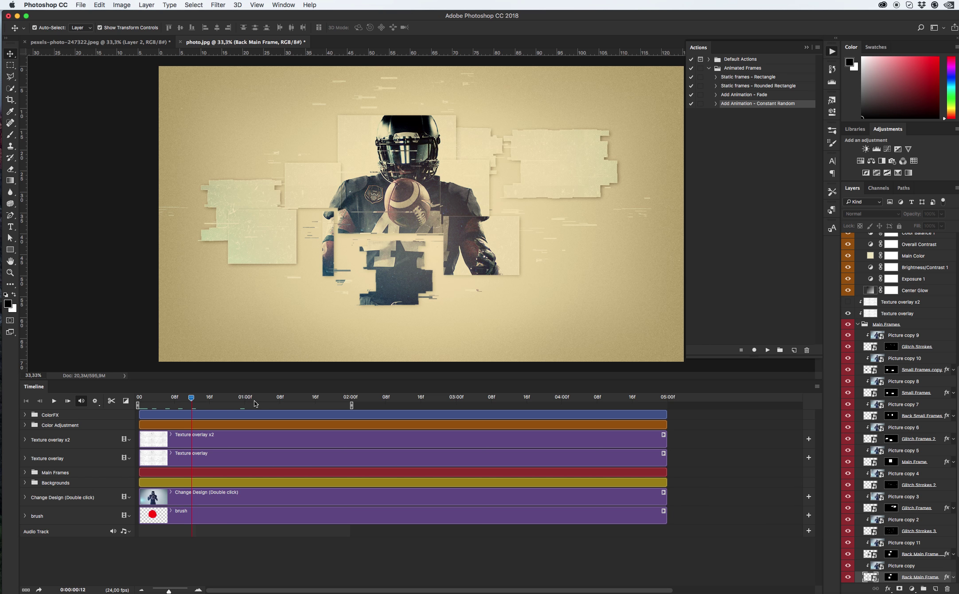
{"action": "left_click", "coordinate": [262, 401]}
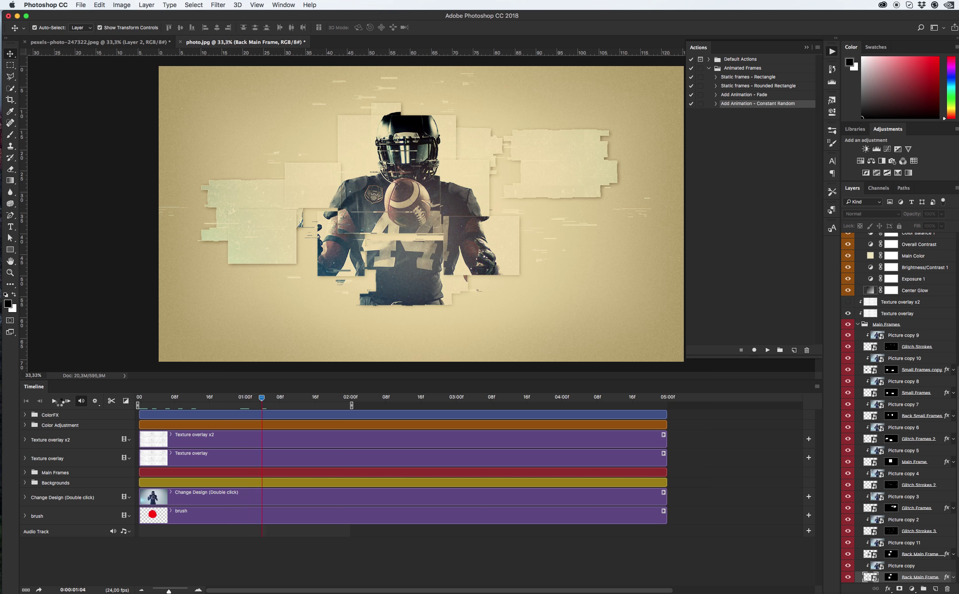
{"action": "left_click", "coordinate": [54, 402]}
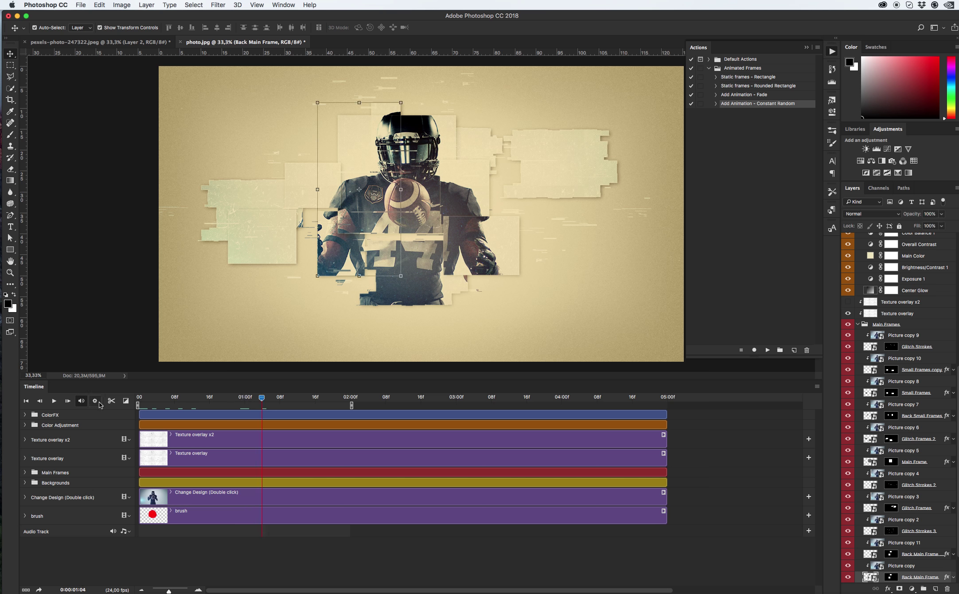
{"action": "left_click", "coordinate": [55, 402]}
{"action": "left_click", "coordinate": [54, 402]}
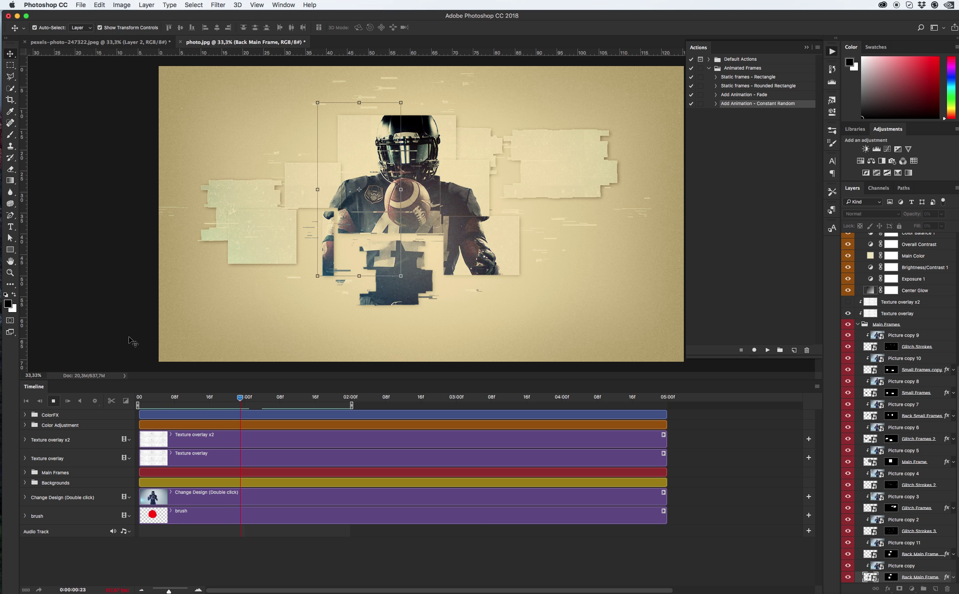
{"action": "left_click", "coordinate": [93, 272]}
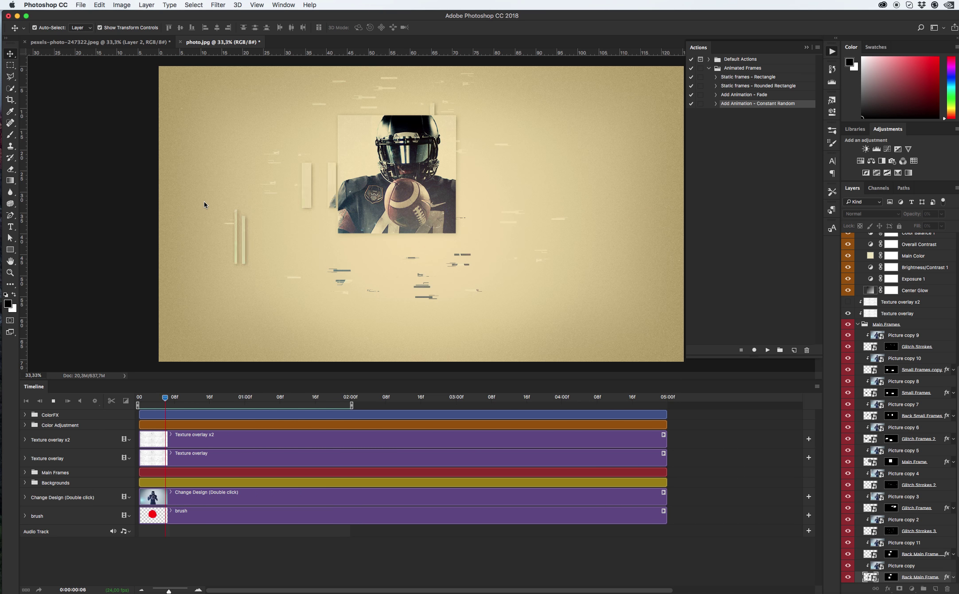
{"action": "key", "text": "space"}
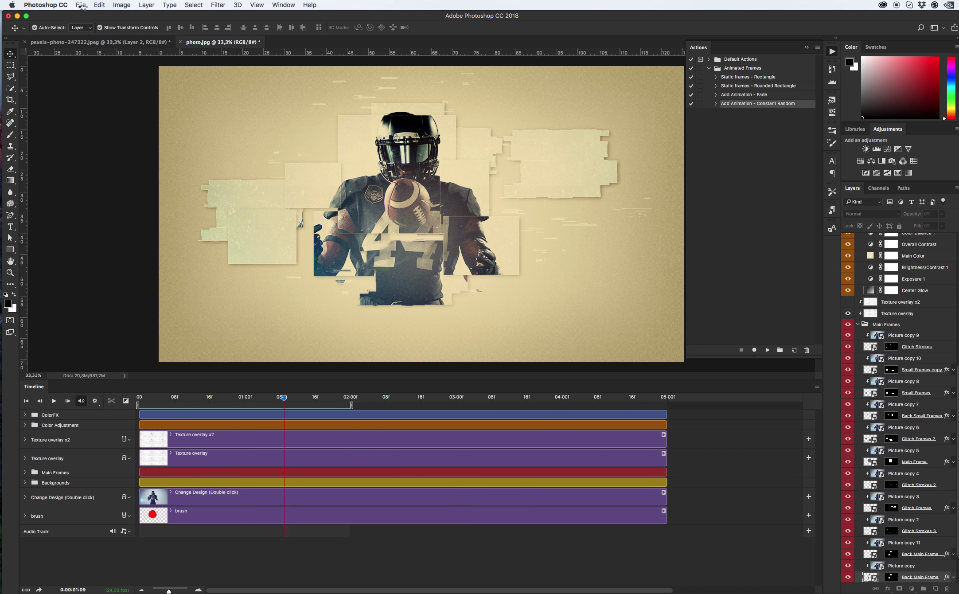
{"action": "left_click", "coordinate": [84, 6]}
{"action": "mouse_move", "coordinate": [147, 119]}
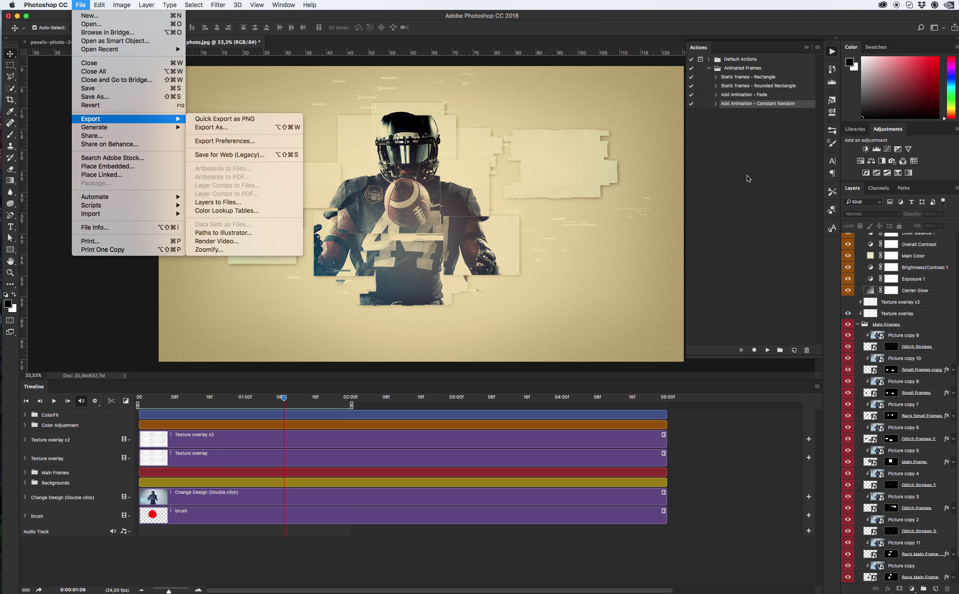
{"action": "key", "text": "Escape"}
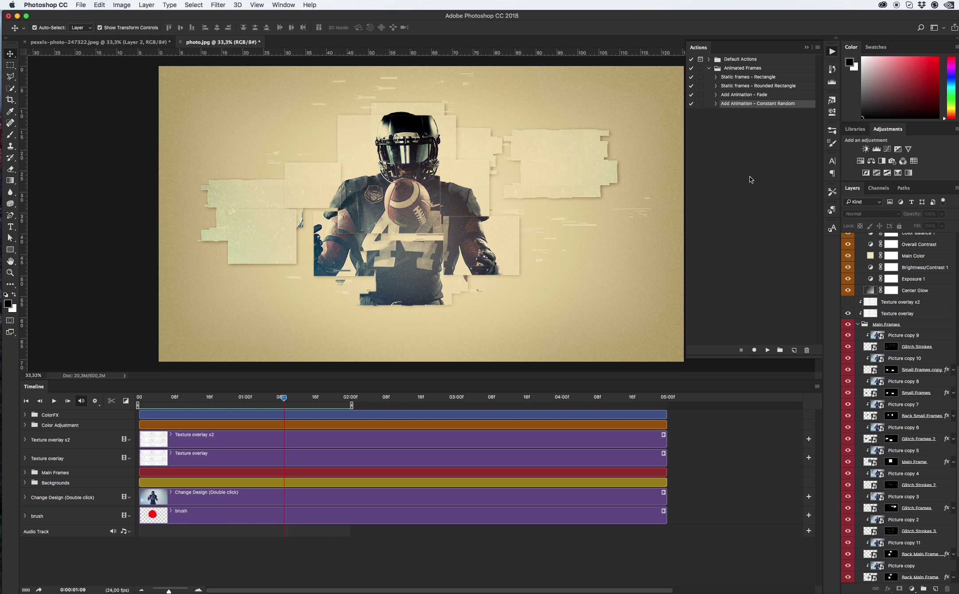